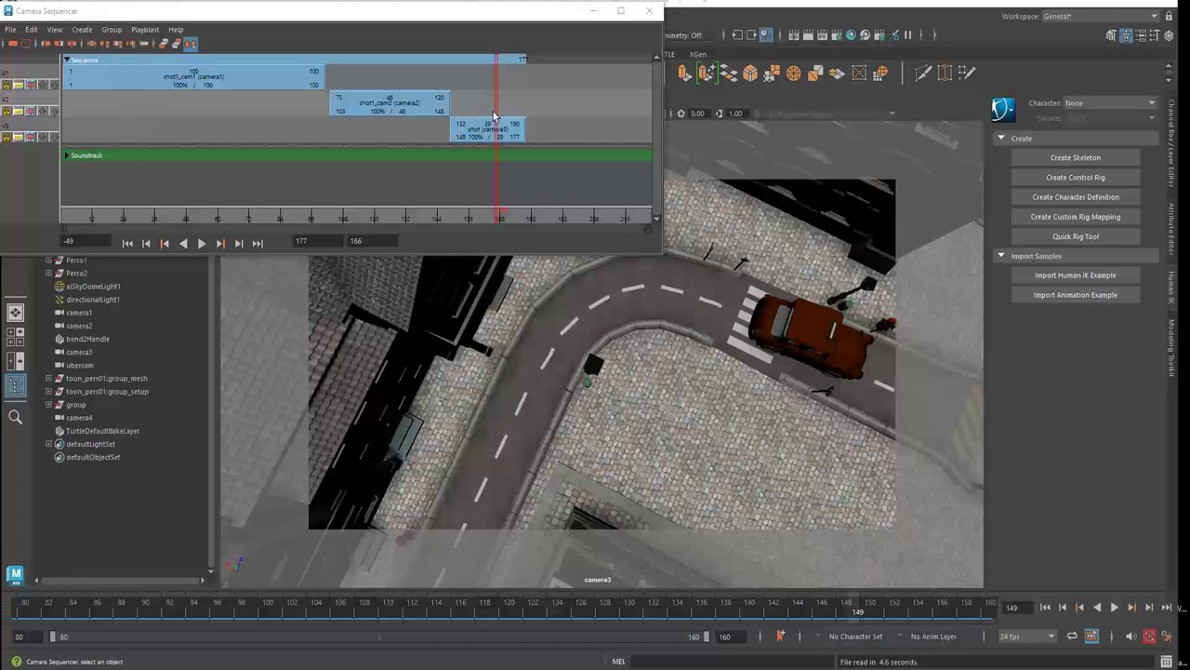
# Scrub the Camera Sequencer from camera3 back to camera1 and into camera2, shifting the window as needed.
pyautogui.moveTo(494, 110)
pyautogui.mouseDown()
pyautogui.moveTo(90, 113)
pyautogui.moveTo(372, 134)
pyautogui.moveTo(502, 159)
pyautogui.moveTo(186, 154)
pyautogui.moveTo(518, 179)
pyautogui.moveTo(148, 173)
pyautogui.moveTo(287, 173)
pyautogui.moveTo(486, 199)
pyautogui.moveTo(502, 195)
pyautogui.moveTo(86, 184)
pyautogui.moveTo(277, 181)
pyautogui.moveTo(505, 209)
pyautogui.moveTo(303, 208)
pyautogui.mouseUp()
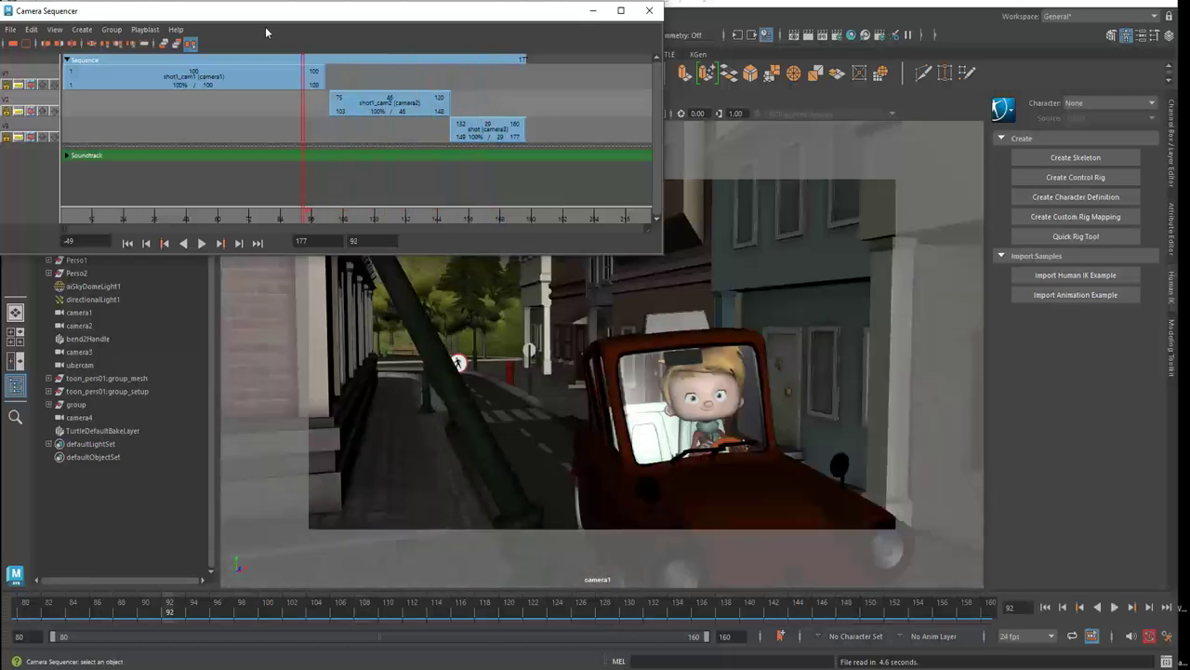
pyautogui.moveTo(265, 17); pyautogui.dragTo(398, 85)
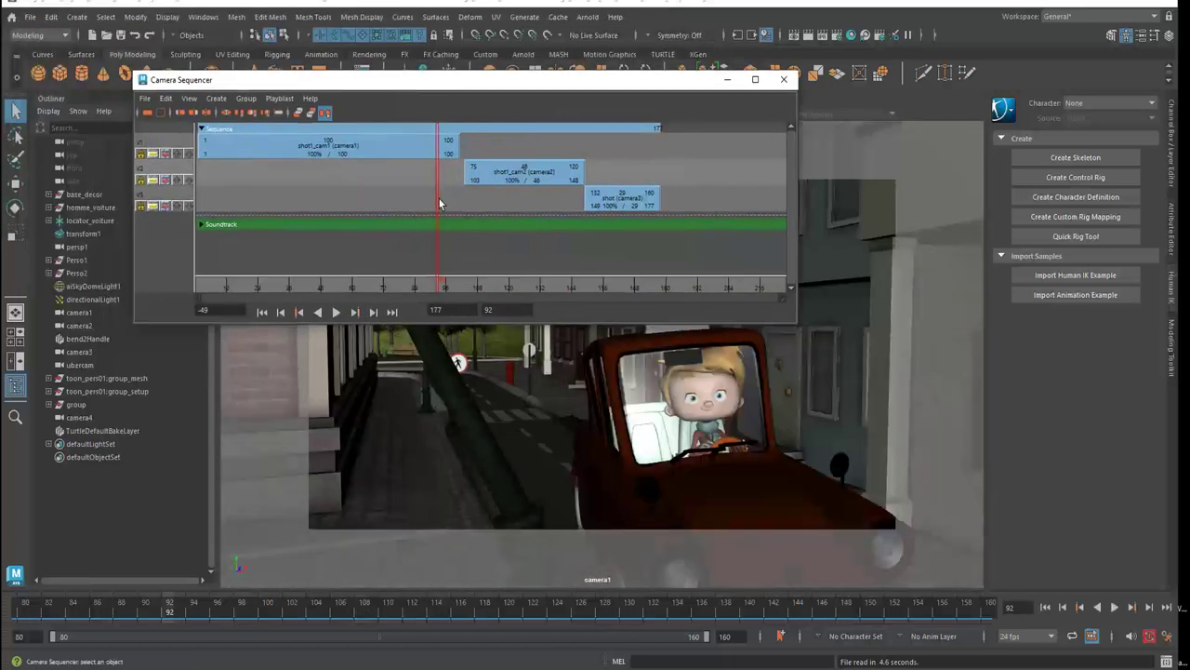
pyautogui.moveTo(436, 198)
pyautogui.mouseDown()
pyautogui.moveTo(247, 197)
pyautogui.moveTo(604, 233)
pyautogui.moveTo(345, 231)
pyautogui.moveTo(574, 263)
pyautogui.moveTo(481, 254)
pyautogui.moveTo(471, 232)
pyautogui.mouseUp()
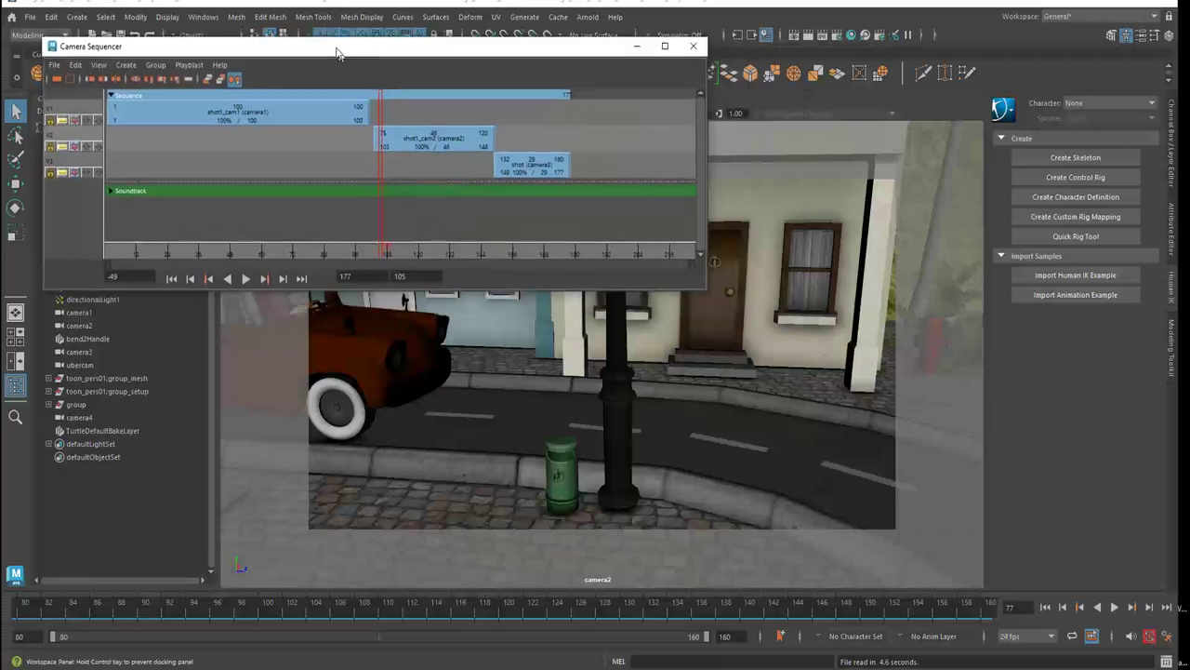
pyautogui.moveTo(429, 88); pyautogui.dragTo(333, 39)
# Play back camera1's car shot, scrub frames 81–100, then bring up the Create > Cameras choices.
pyautogui.moveTo(373, 190)
pyautogui.mouseDown()
pyautogui.moveTo(269, 183)
pyautogui.moveTo(478, 197)
pyautogui.mouseUp()
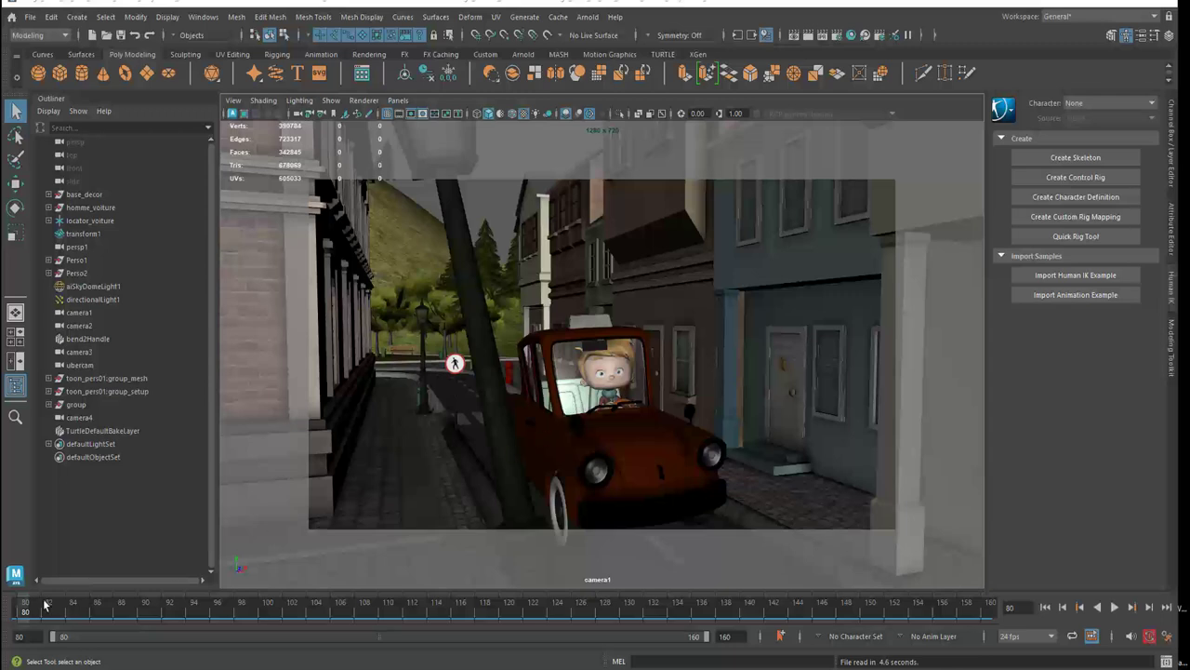
pyautogui.hotkey('alt', 'v')
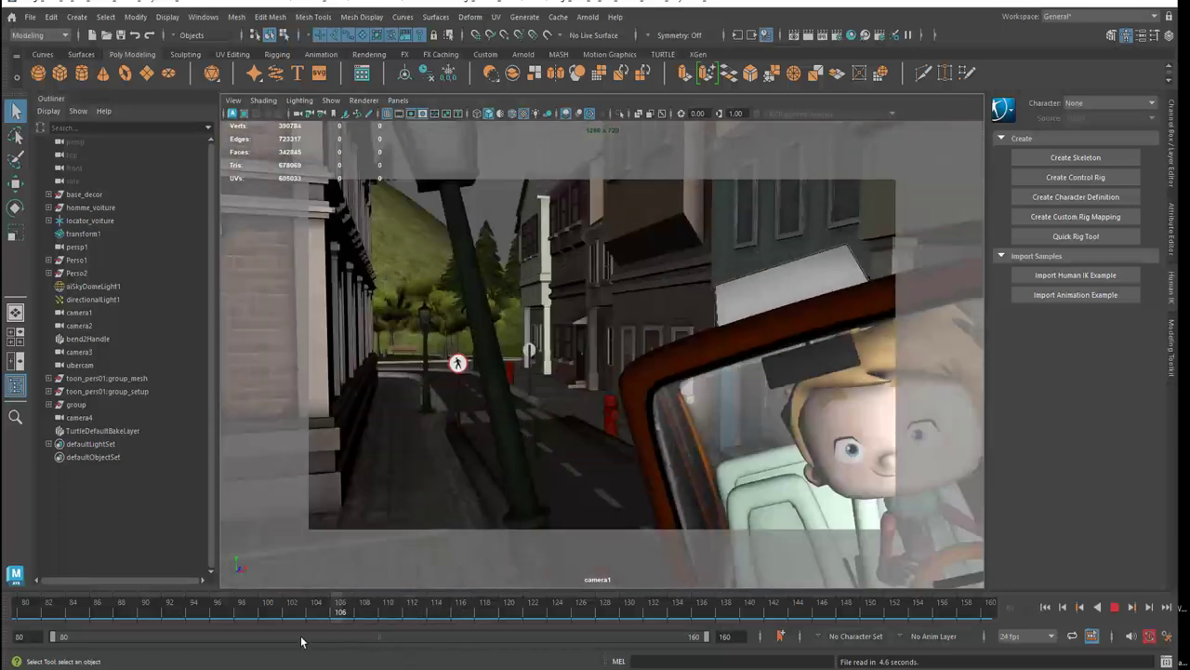
pyautogui.moveTo(332, 610); pyautogui.dragTo(3, 588)
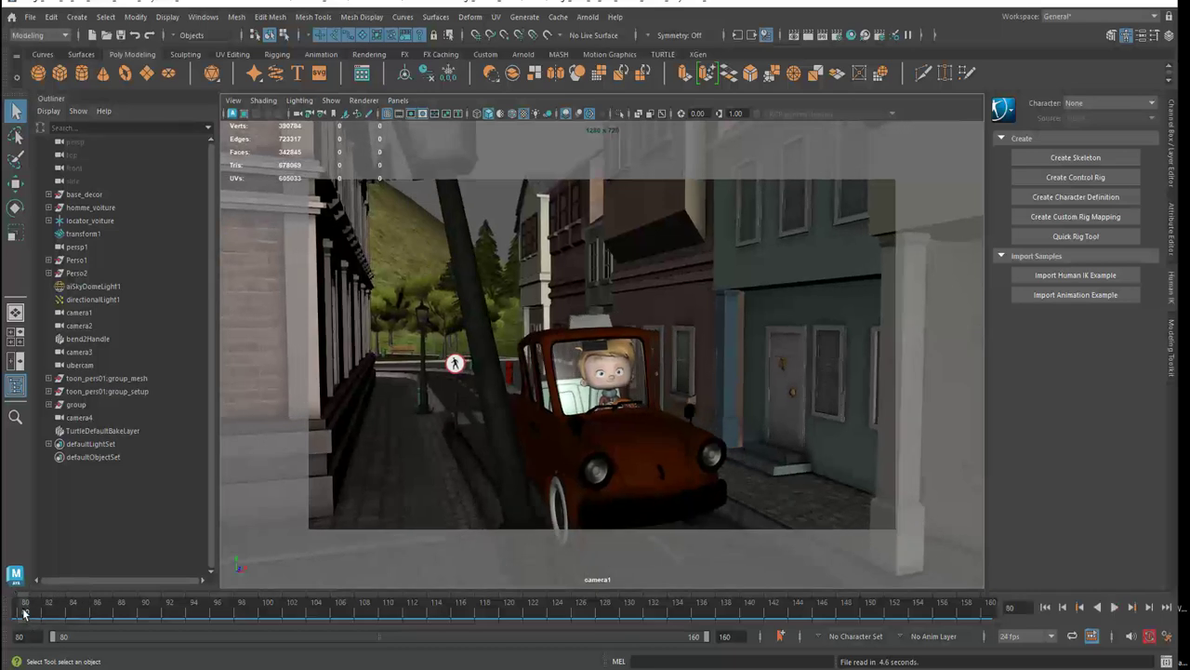
pyautogui.moveTo(33, 614)
pyautogui.mouseDown()
pyautogui.moveTo(301, 635)
pyautogui.moveTo(24, 632)
pyautogui.mouseUp()
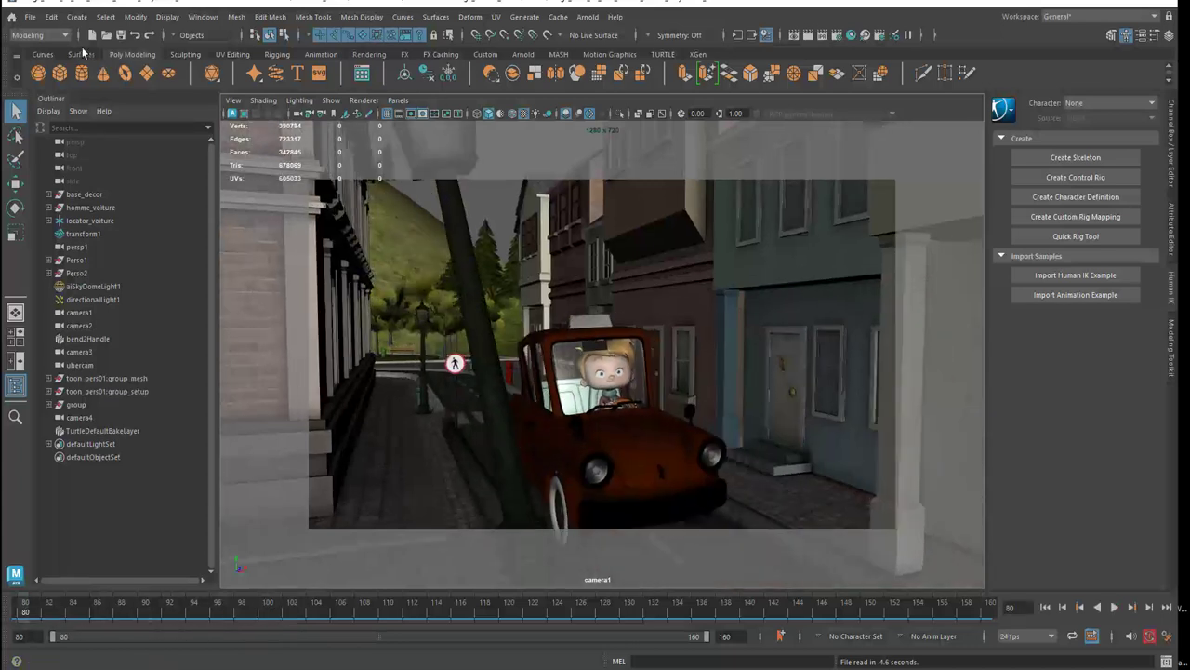
pyautogui.click(52, 19)
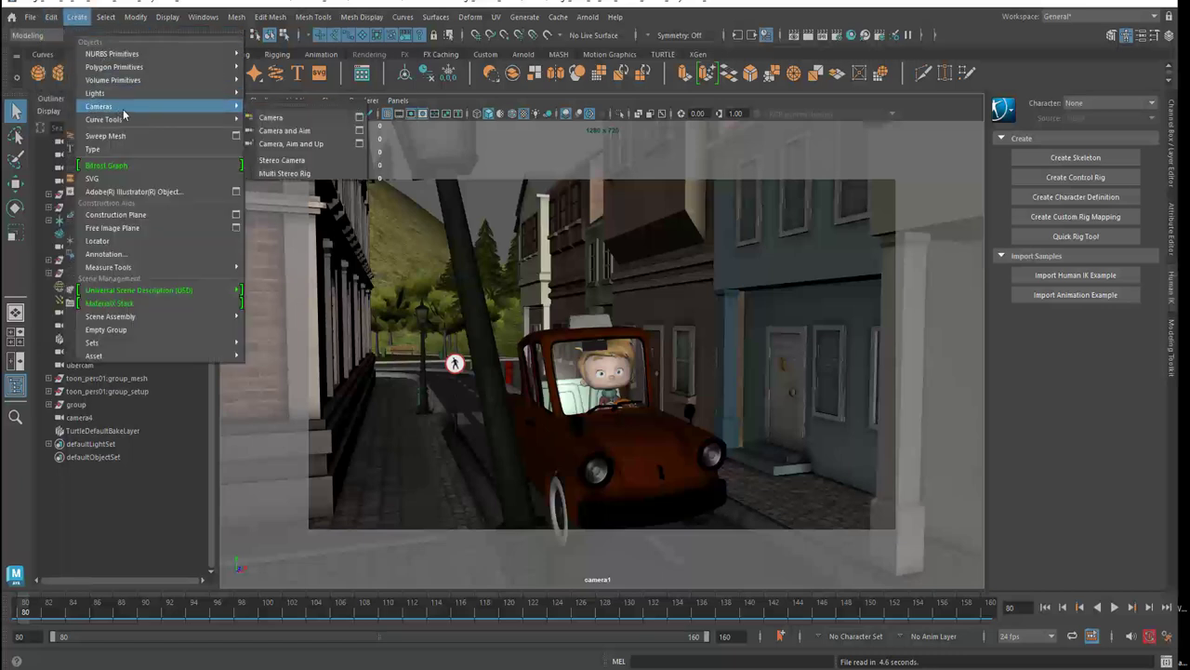
pyautogui.moveTo(98, 107)
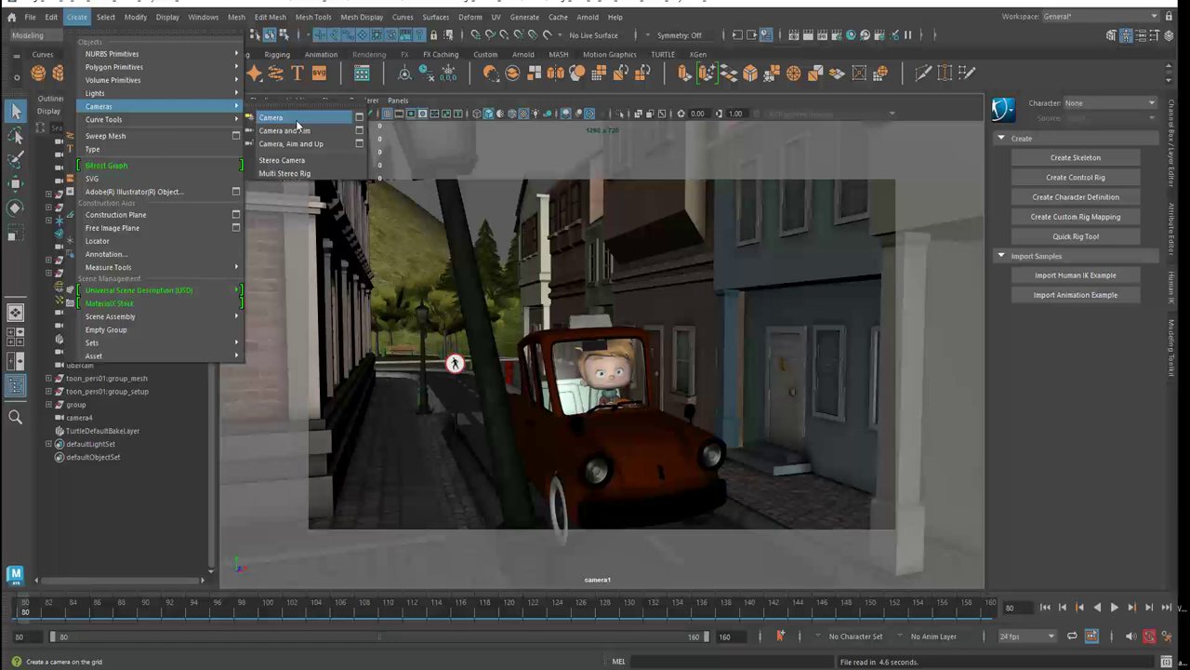
# Create a new camera, camera5, and orbit out to a wide overview of the town.
pyautogui.click(298, 124)
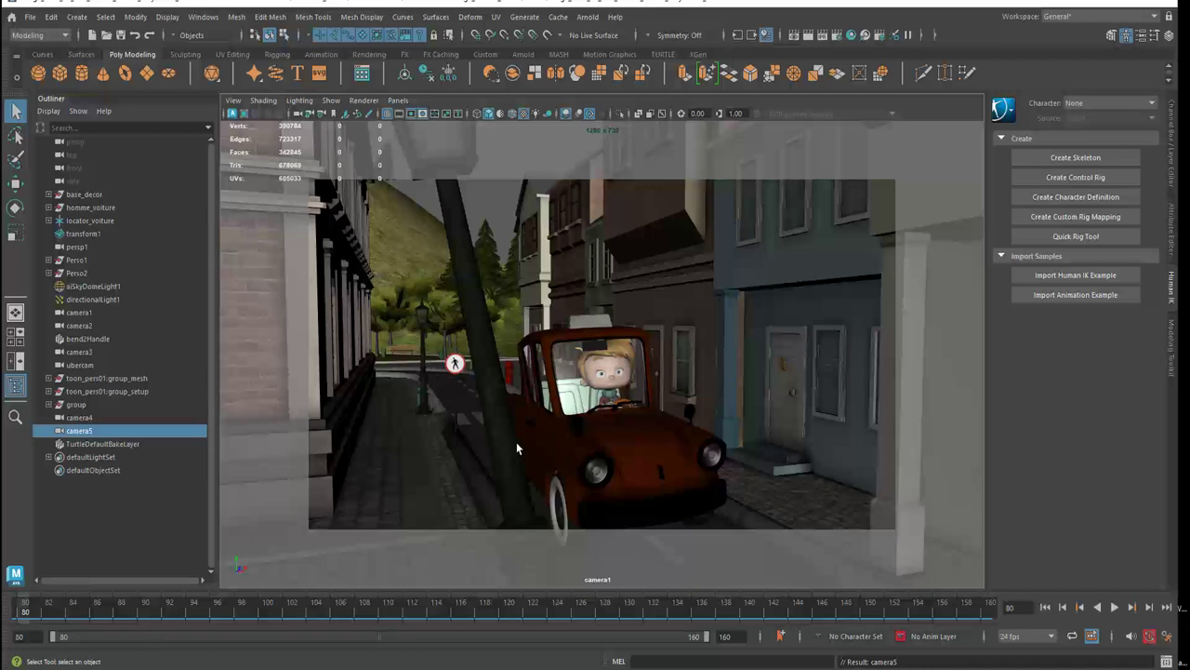
pyautogui.moveTo(517, 441)
pyautogui.keyDown('alt'); pyautogui.mouseDown()
pyautogui.moveTo(594, 454)
pyautogui.moveTo(460, 412)
pyautogui.moveTo(563, 434)
pyautogui.mouseUp(); pyautogui.keyUp('alt')
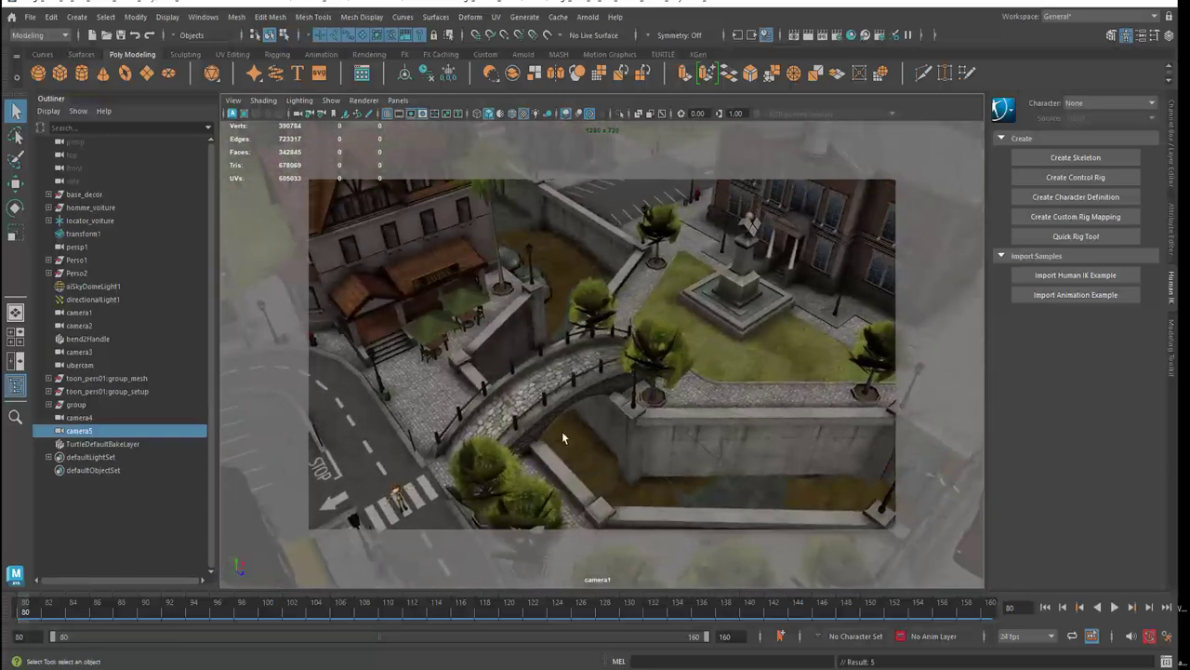
pyautogui.keyDown('alt'); pyautogui.moveTo(562, 431); pyautogui.dragTo(435, 402, button='right'); pyautogui.keyUp('alt')
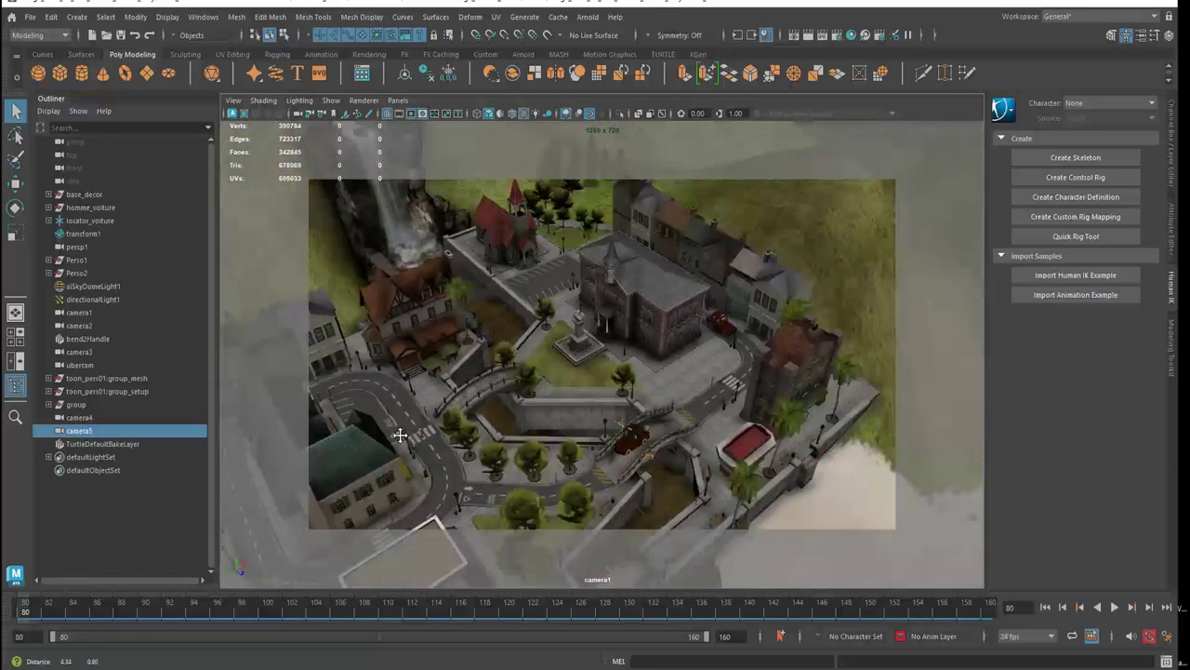
# Move camera5 up and along X, then frame it above the street near the crosswalk.
pyautogui.press('w')
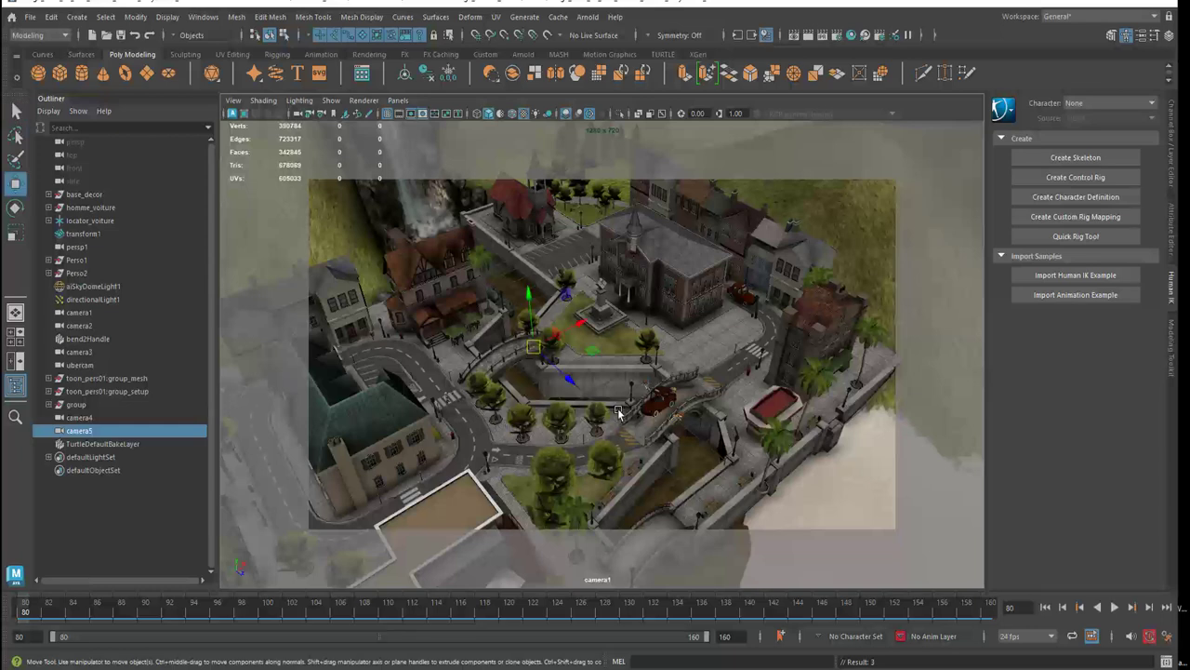
pyautogui.moveTo(535, 307)
pyautogui.mouseDown()
pyautogui.moveTo(526, 272)
pyautogui.moveTo(654, 292)
pyautogui.mouseUp()
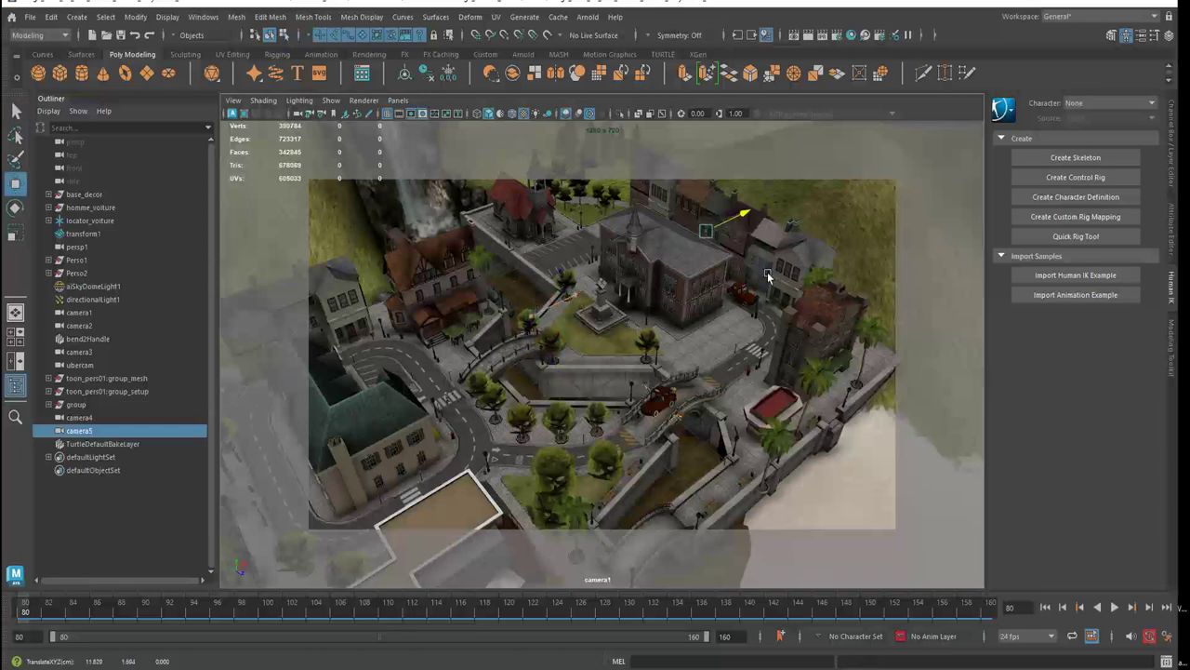
pyautogui.moveTo(768, 275); pyautogui.dragTo(710, 219)
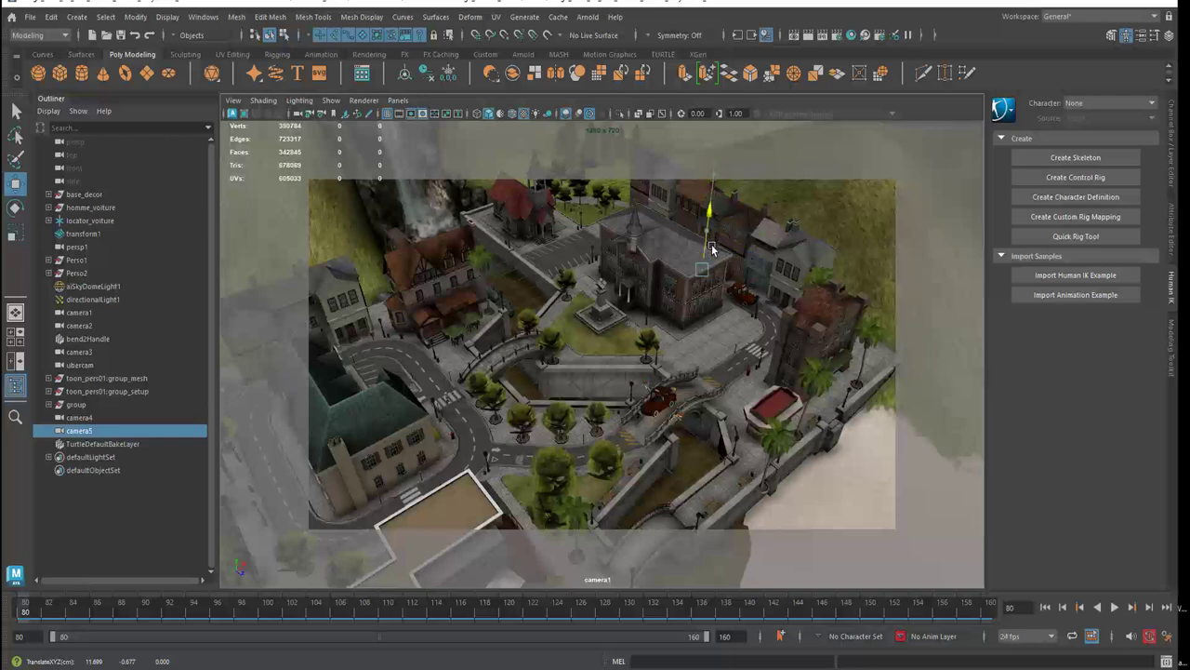
pyautogui.press('f')
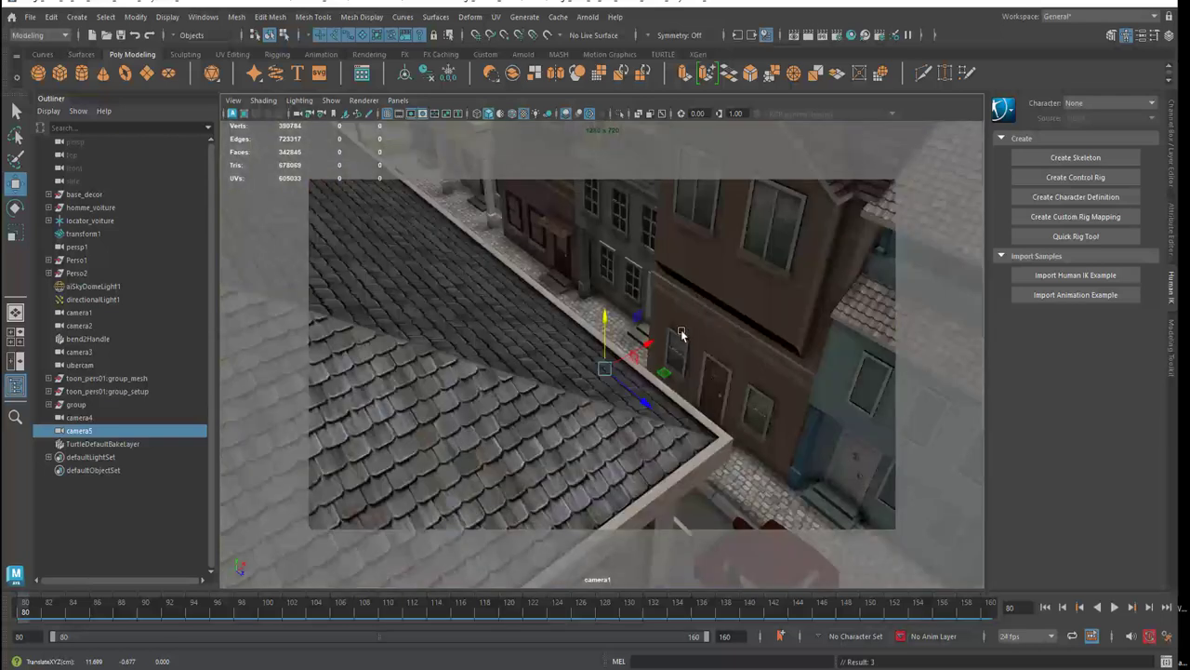
pyautogui.moveTo(636, 378)
pyautogui.keyDown('alt'); pyautogui.mouseDown()
pyautogui.moveTo(651, 361)
pyautogui.moveTo(588, 372)
pyautogui.mouseUp(); pyautogui.keyUp('alt')
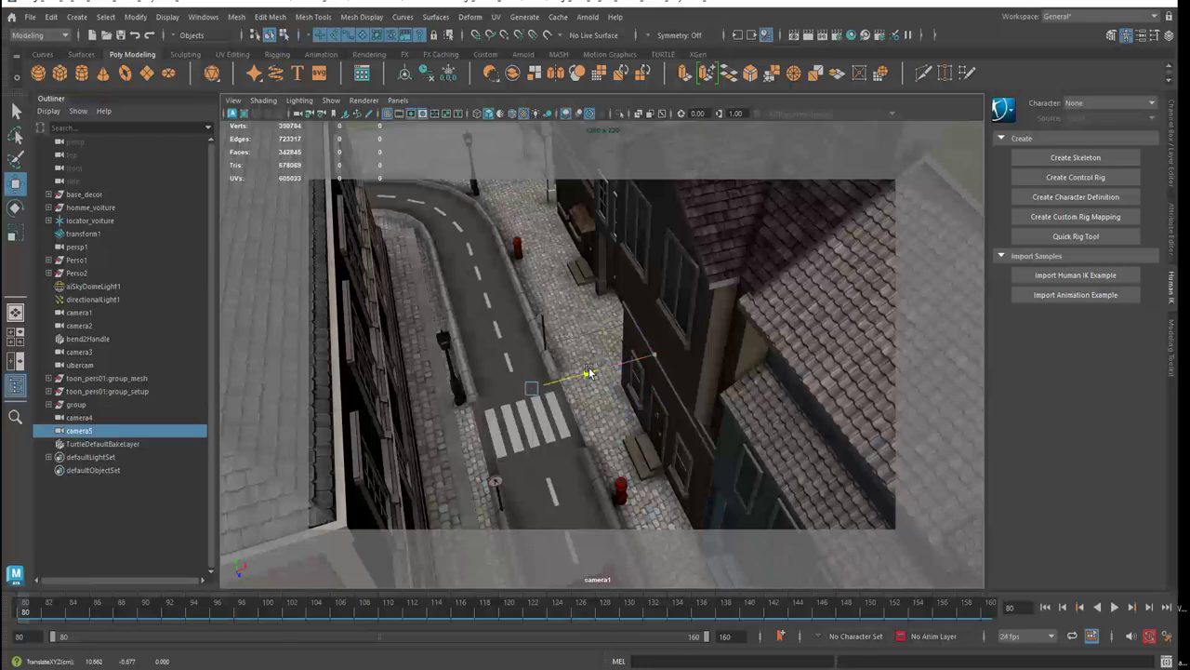
# Show all object types in the viewport and orbit to see the street and car.
pyautogui.click(331, 101)
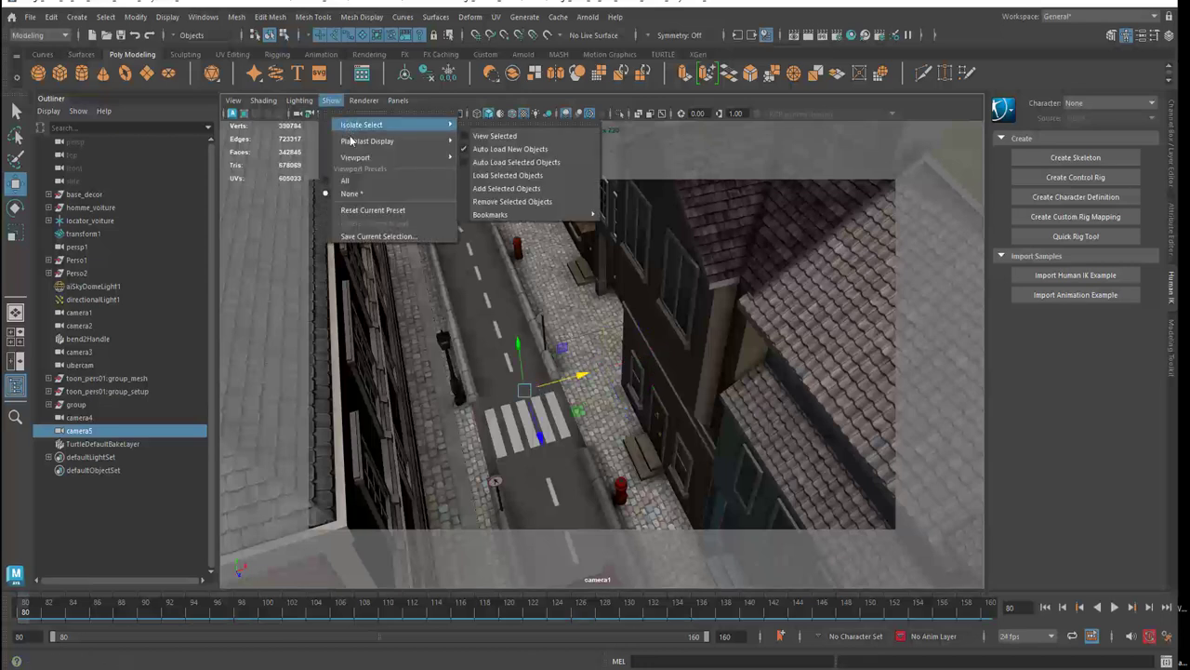
pyautogui.click(346, 183)
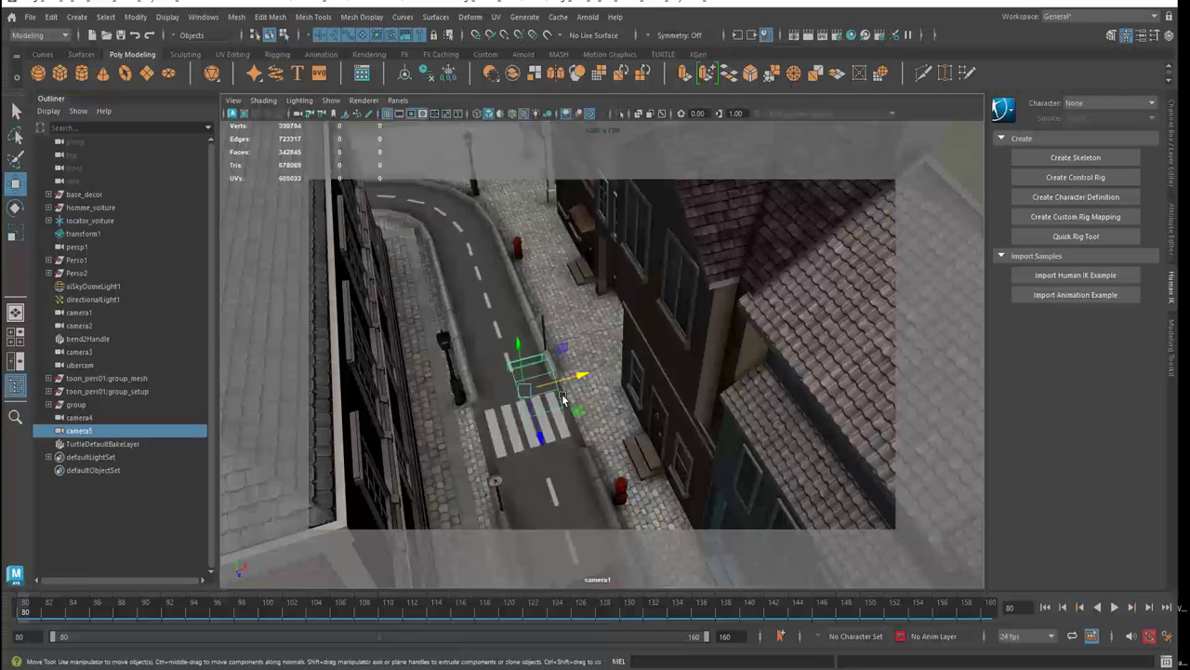
pyautogui.moveTo(563, 434)
pyautogui.keyDown('alt'); pyautogui.mouseDown()
pyautogui.moveTo(566, 415)
pyautogui.moveTo(503, 283)
pyautogui.mouseUp(); pyautogui.keyUp('alt')
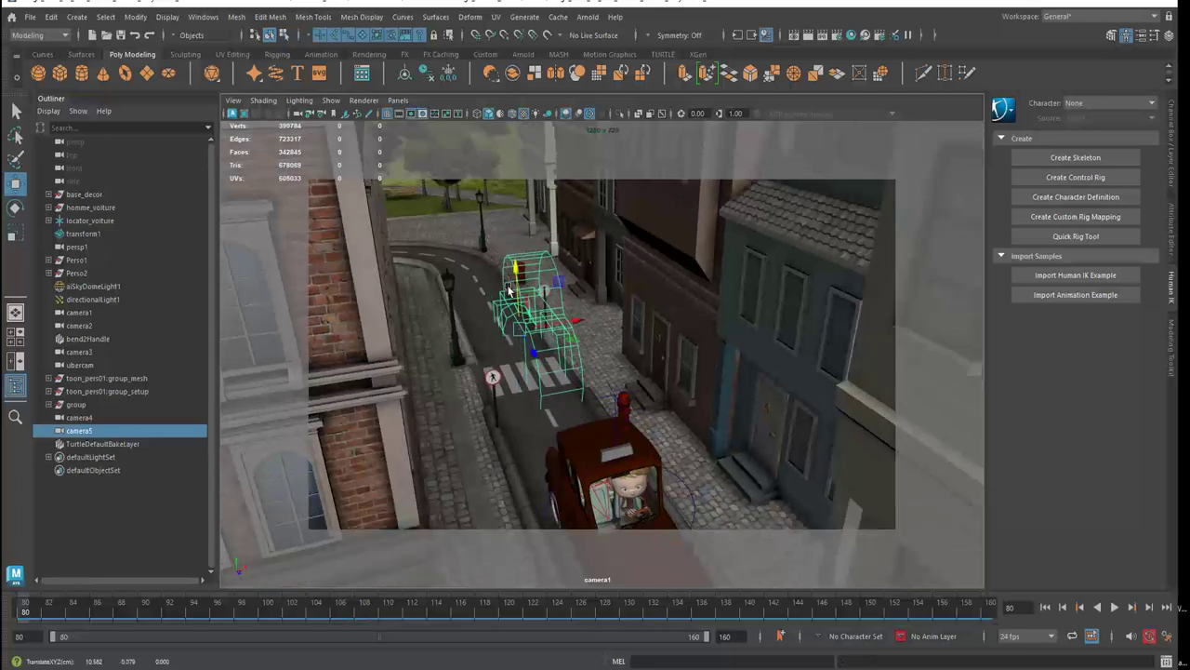
# Rotate camera5, move it down the street, and scale it to about 0.331.
pyautogui.press('e')
pyautogui.moveTo(555, 353)
pyautogui.mouseDown()
pyautogui.moveTo(475, 364)
pyautogui.moveTo(501, 353)
pyautogui.mouseUp()
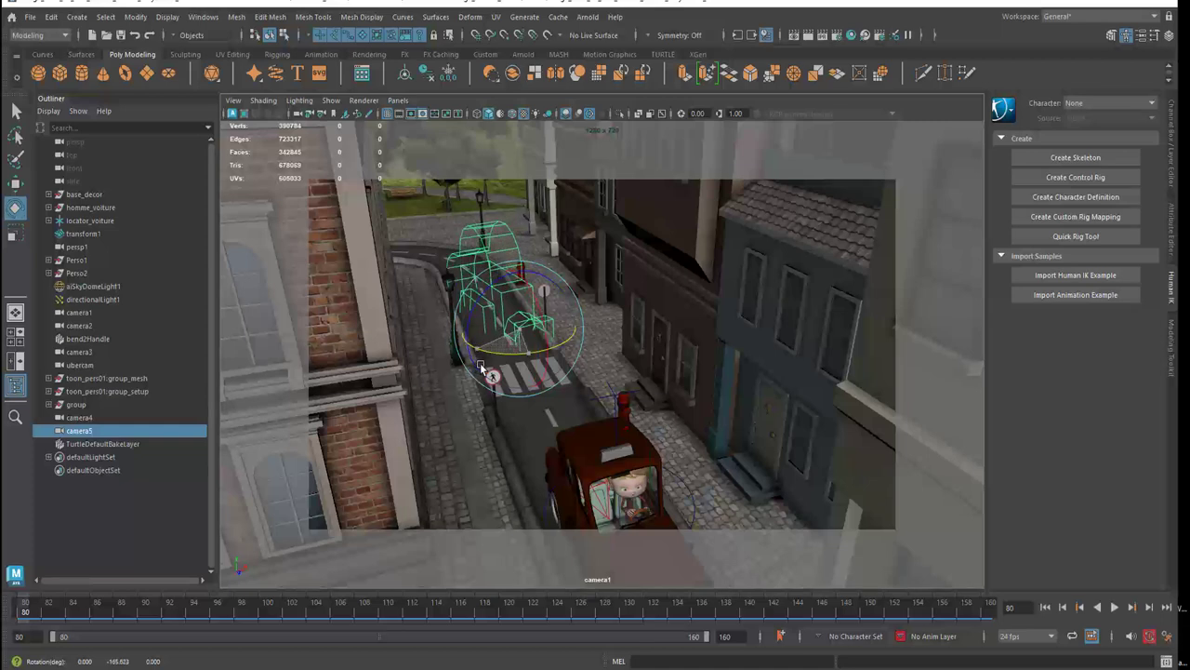
pyautogui.press('w')
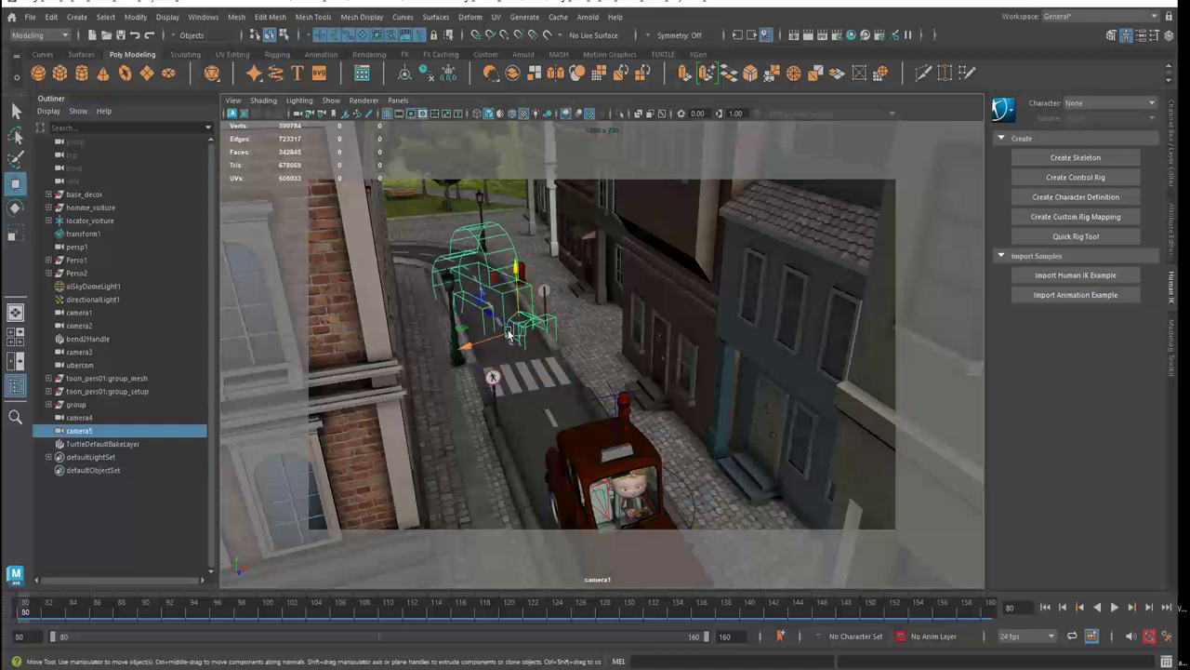
pyautogui.moveTo(468, 339); pyautogui.dragTo(443, 421)
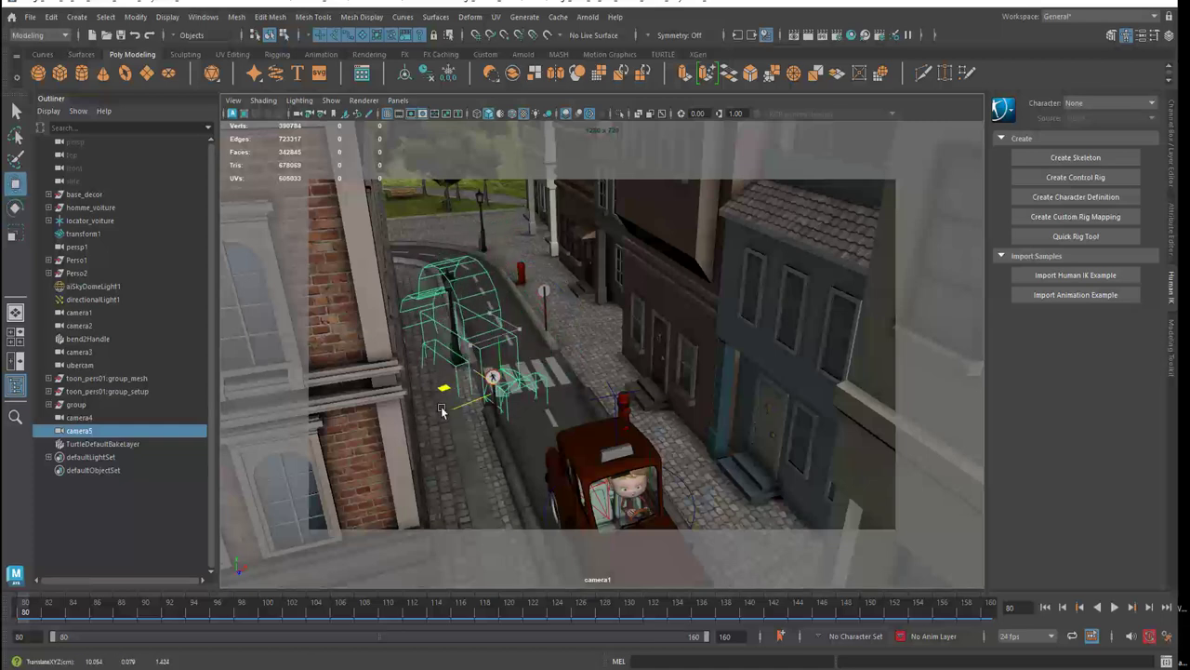
pyautogui.press('r')
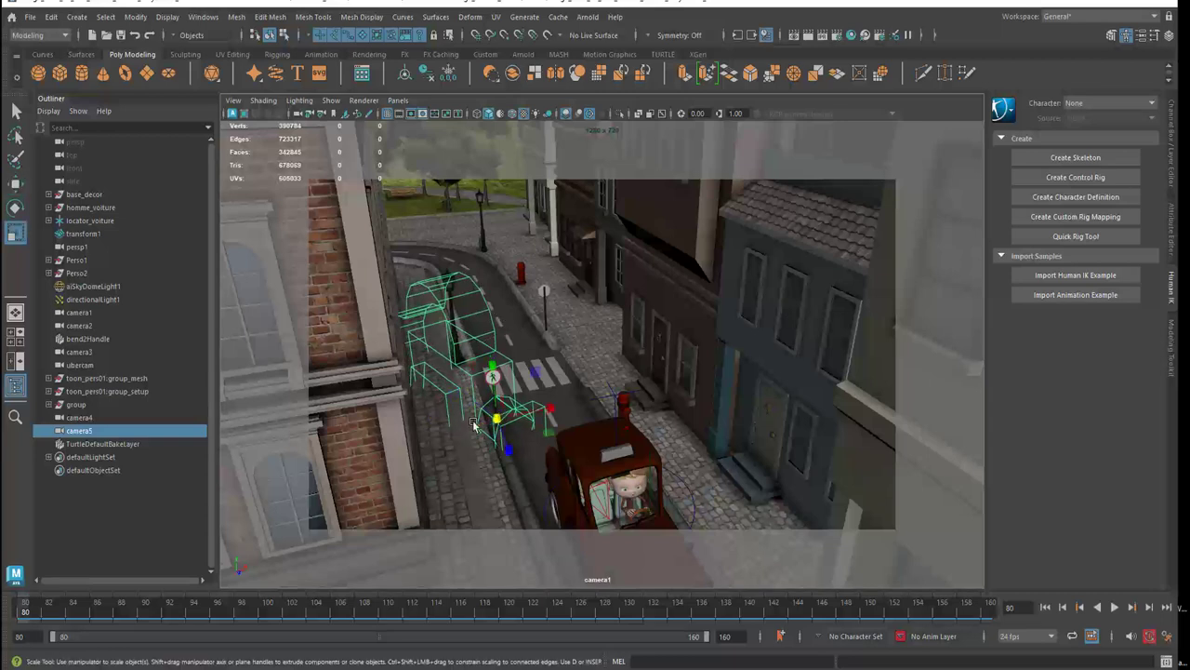
pyautogui.moveTo(492, 418); pyautogui.dragTo(276, 418)
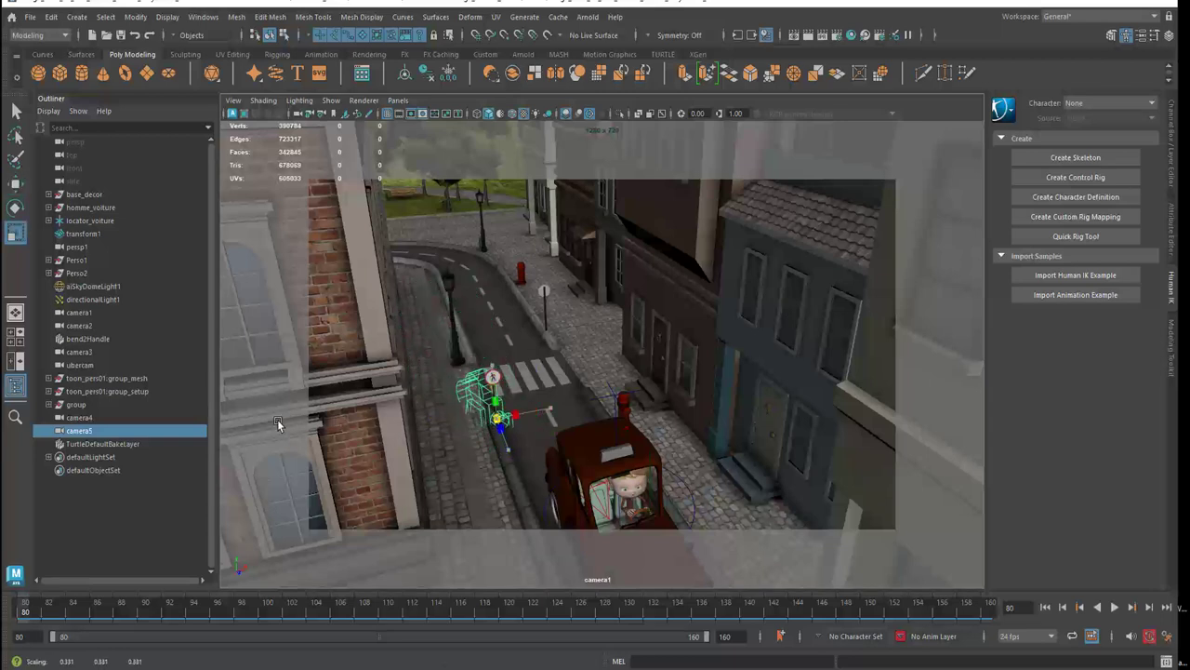
# Nudge camera5 onto the sidewalk beside the crosswalk and raise it slightly.
pyautogui.press('w')
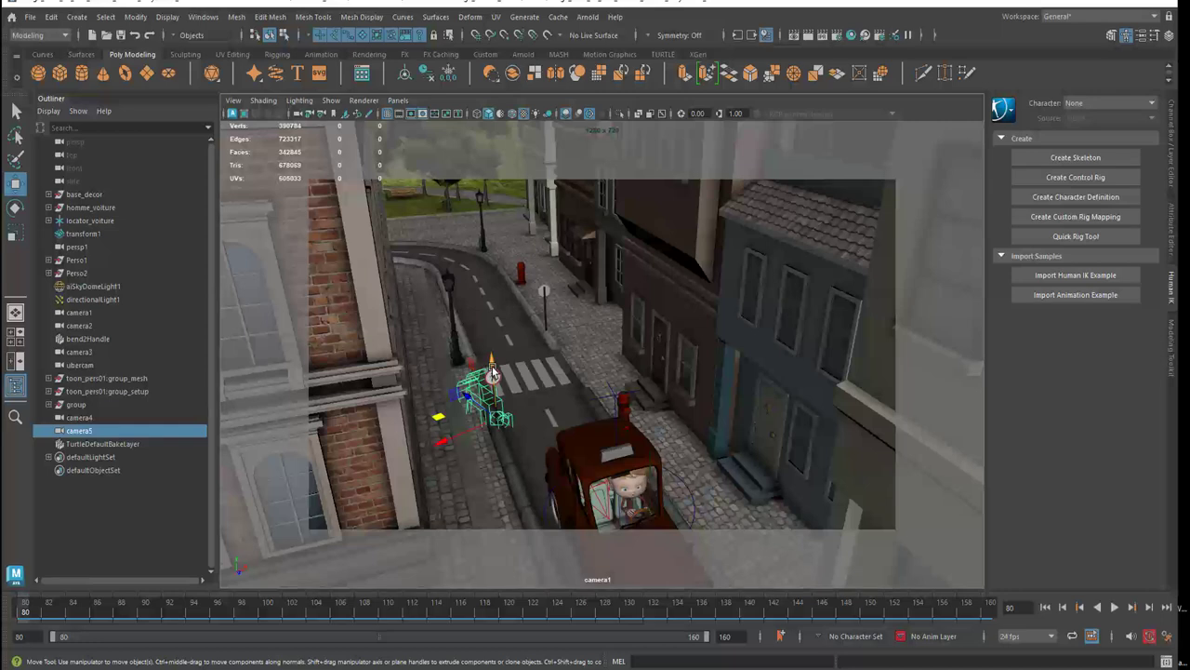
pyautogui.moveTo(492, 372); pyautogui.dragTo(485, 331)
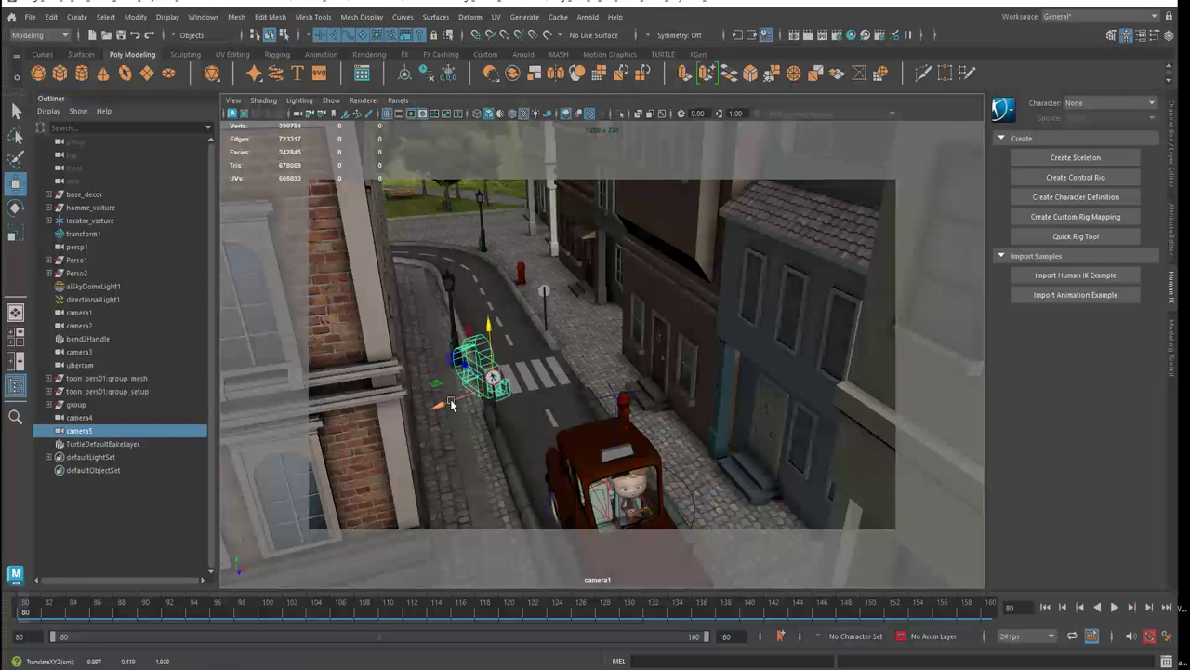
pyautogui.moveTo(451, 404); pyautogui.dragTo(413, 422)
pyautogui.moveTo(452, 350); pyautogui.dragTo(435, 291)
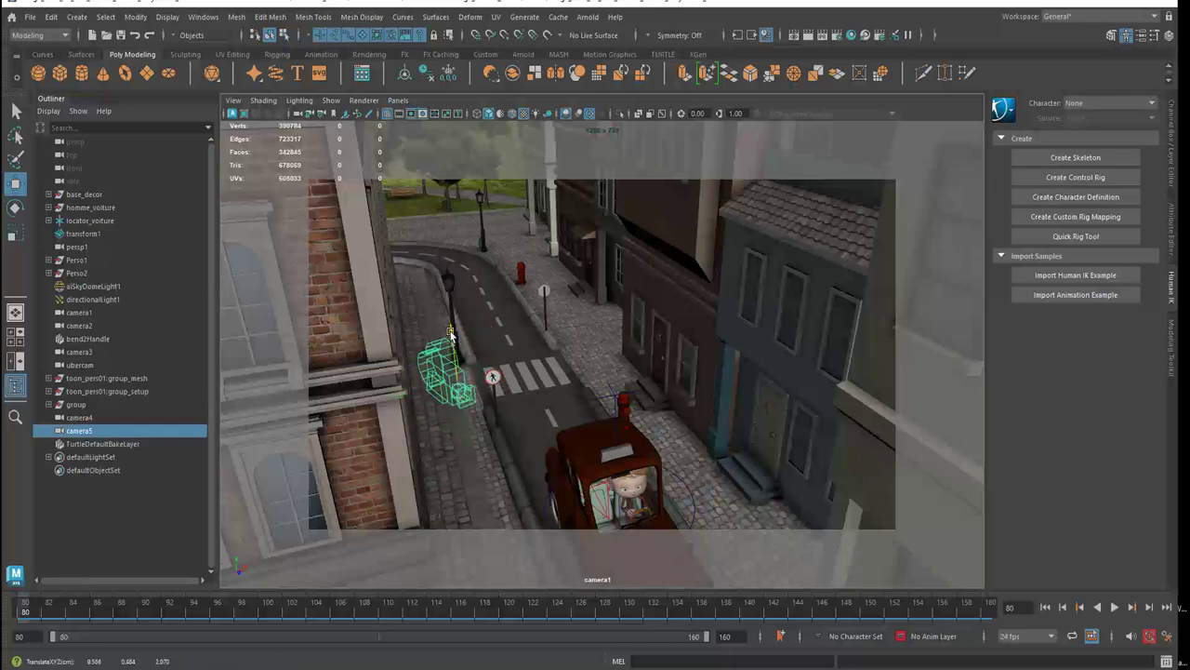
# Look through camera5 and display the 1280 x 720 render frame.
pyautogui.click(398, 100)
pyautogui.moveTo(453, 113)
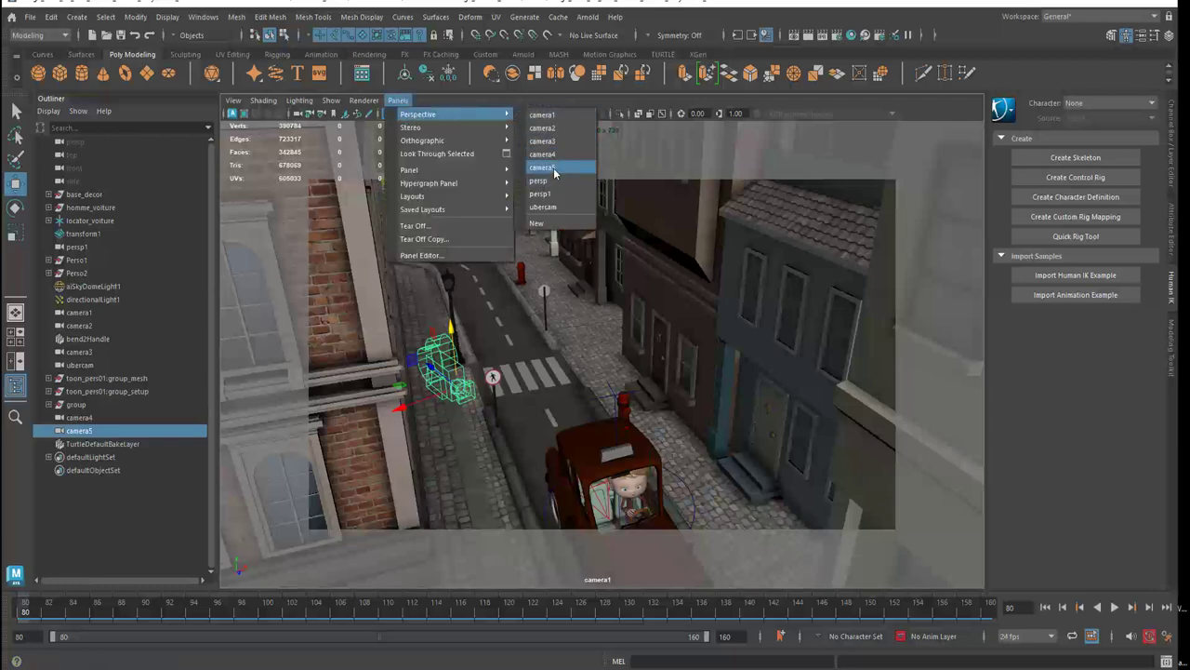
pyautogui.click(542, 167)
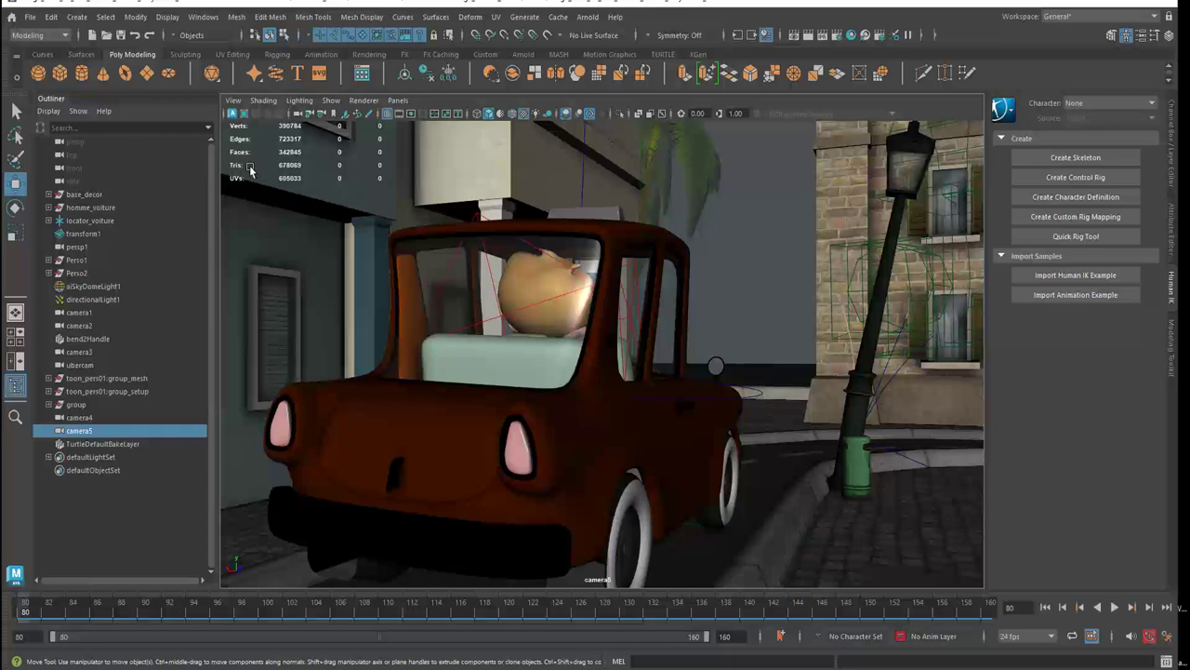
pyautogui.click(236, 103)
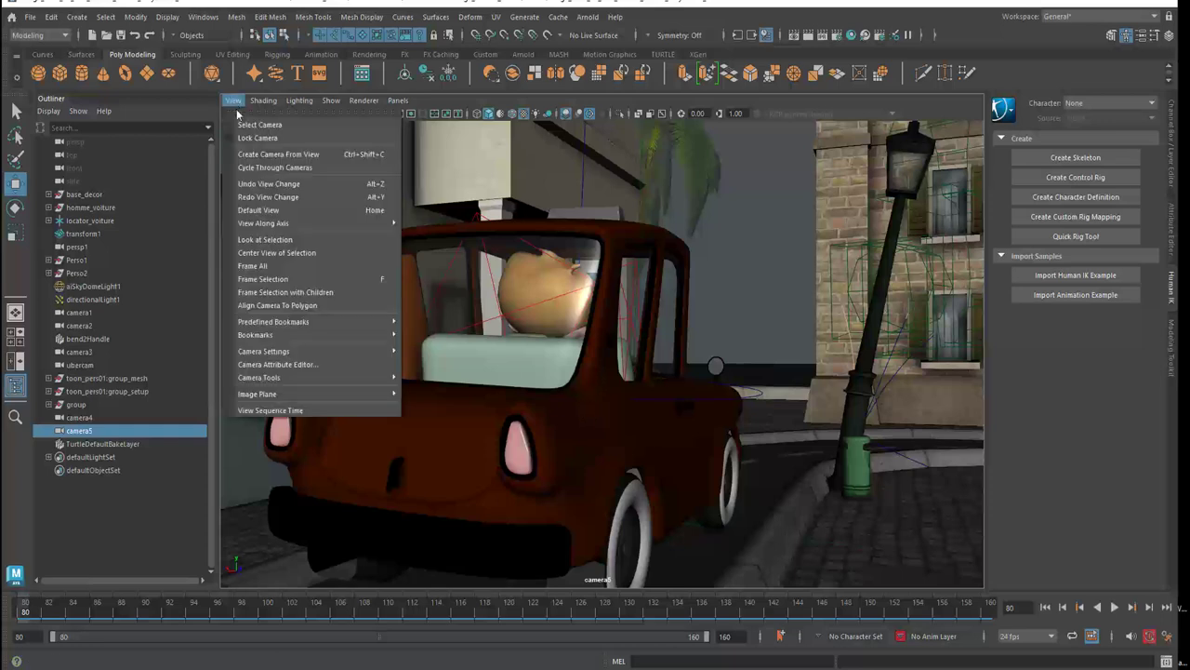
pyautogui.moveTo(264, 350)
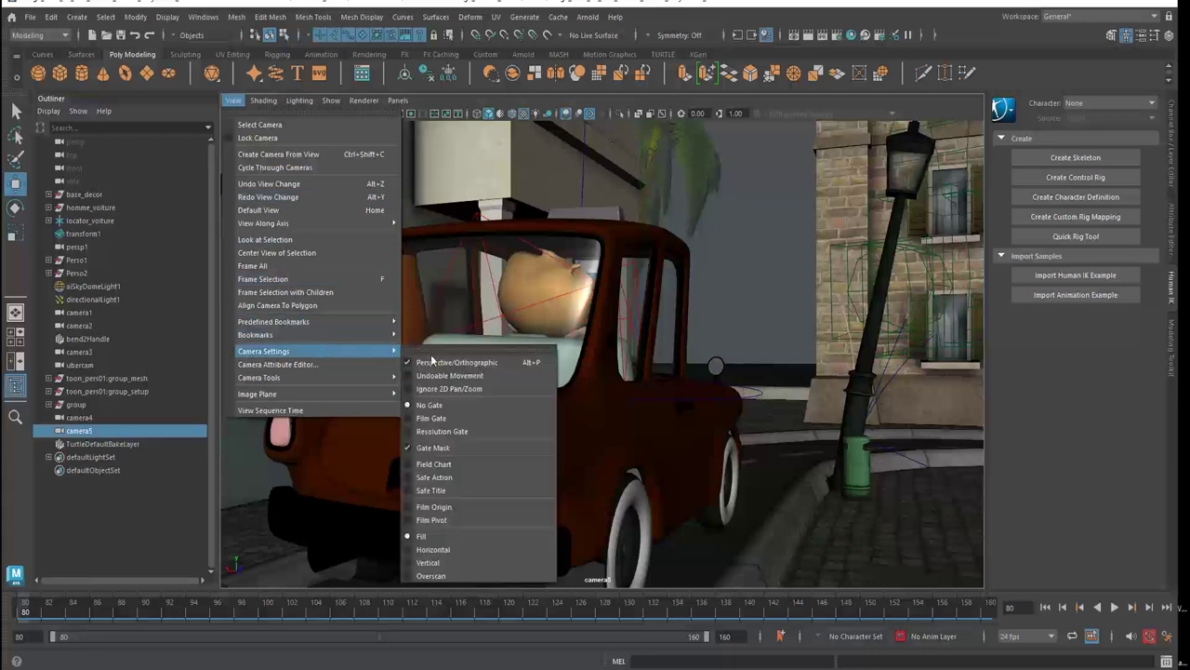
pyautogui.click(445, 431)
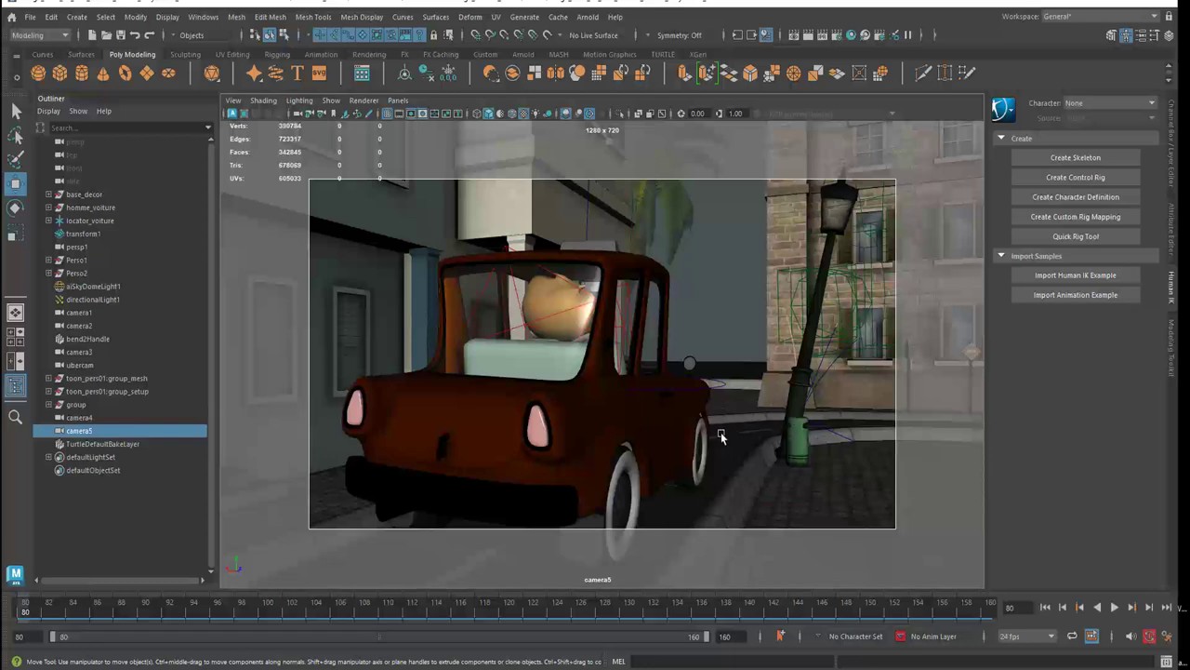
# Tumble and dolly camera5 to frame the car from behind beside the lamp post.
pyautogui.keyDown('alt'); pyautogui.moveTo(721, 432); pyautogui.dragTo(710, 435); pyautogui.keyUp('alt')
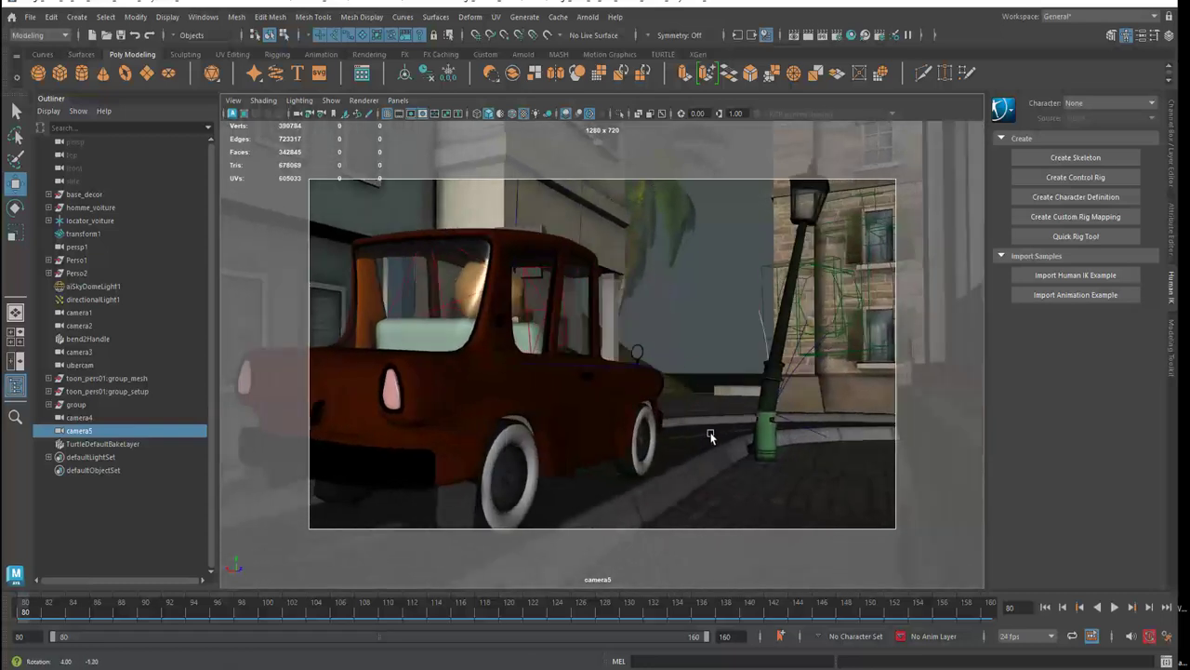
pyautogui.keyDown('alt'); pyautogui.moveTo(711, 435); pyautogui.dragTo(727, 438, button='right'); pyautogui.keyUp('alt')
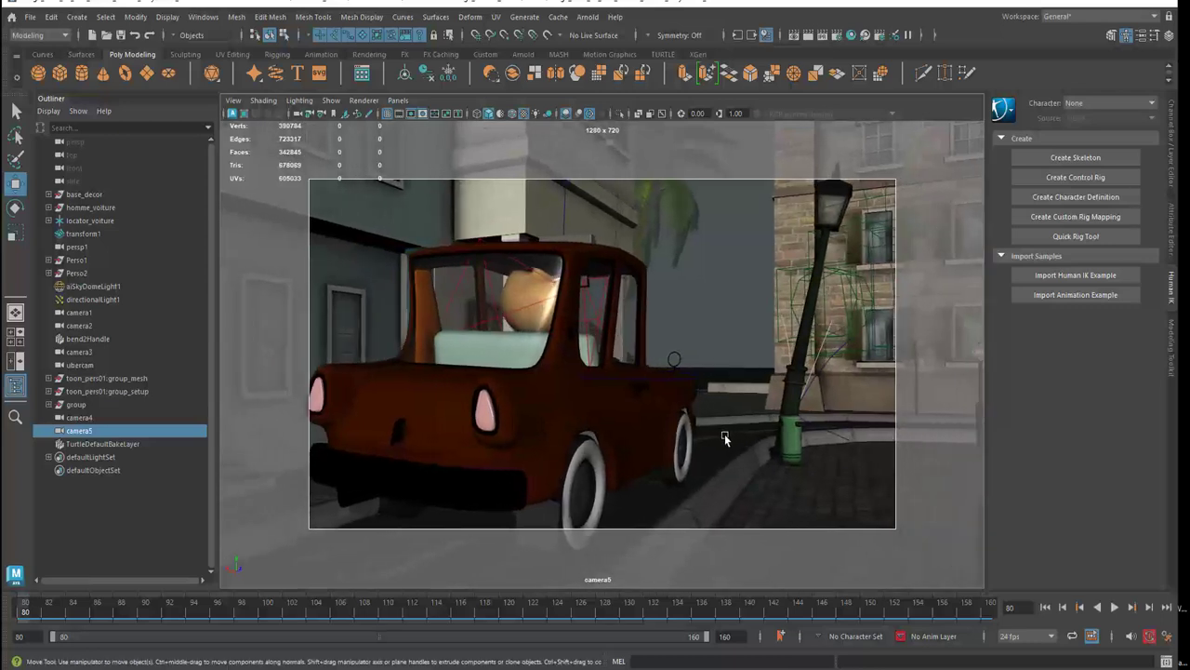
pyautogui.keyDown('alt'); pyautogui.moveTo(724, 436); pyautogui.dragTo(725, 438); pyautogui.keyUp('alt')
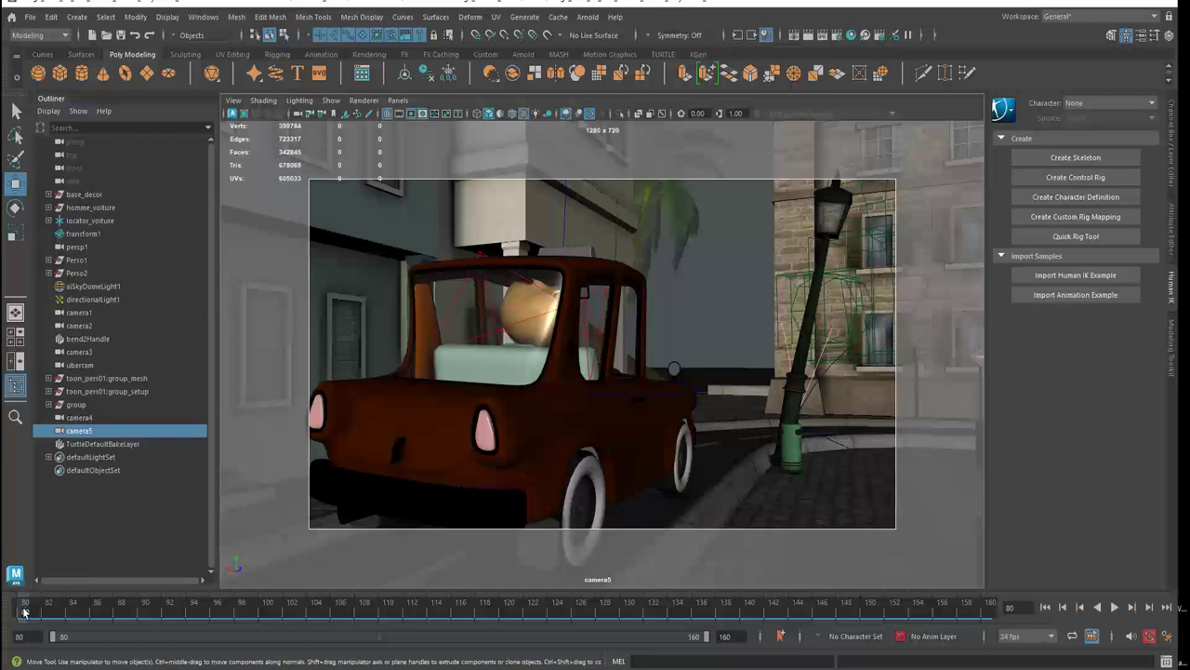
# Key camera5's Translate X, Y and Z at frame 80 and enable Auto Keyframe.
pyautogui.click(1173, 170)
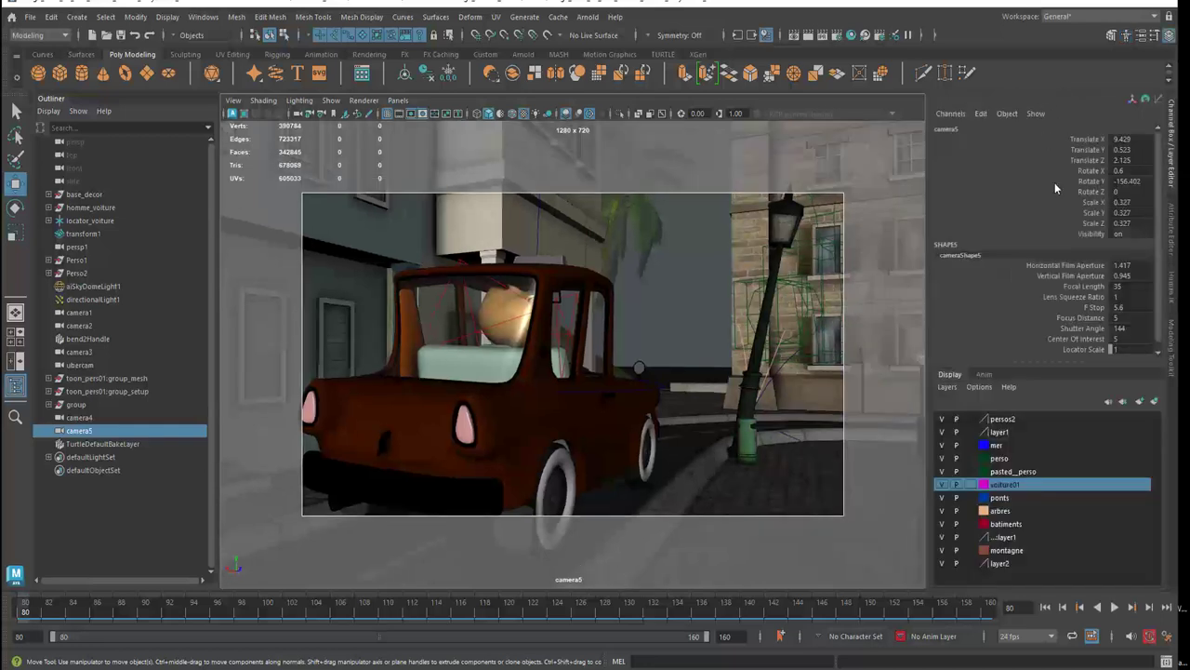
pyautogui.moveTo(1095, 140); pyautogui.dragTo(1095, 163)
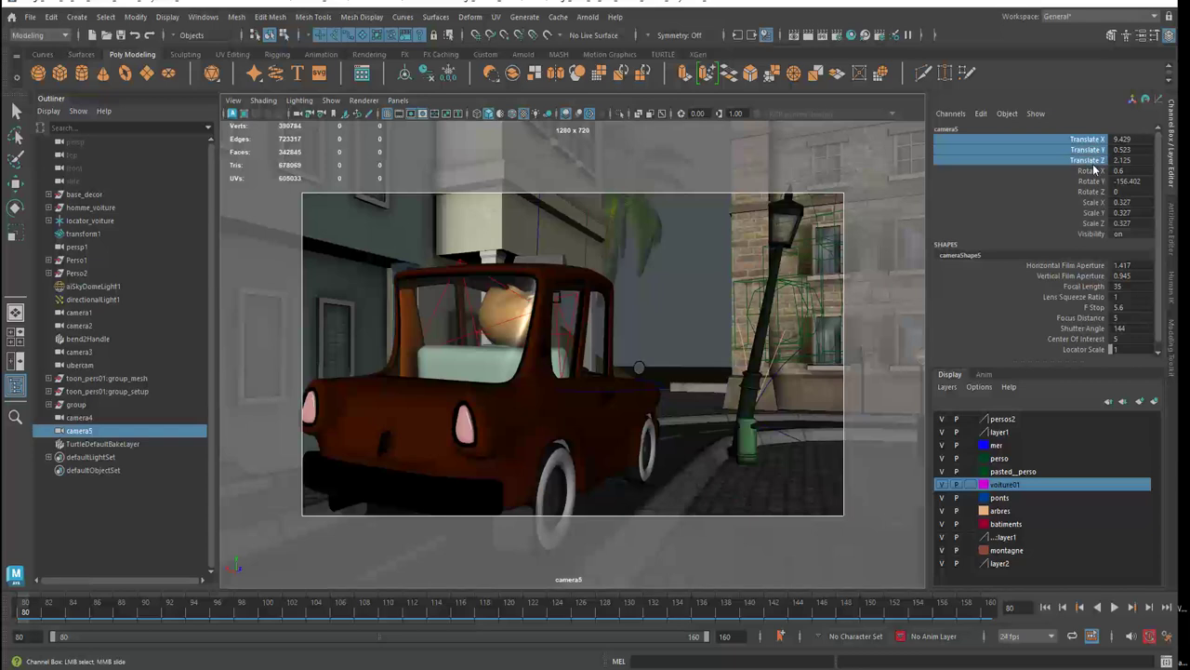
pyautogui.rightClick(1095, 170)
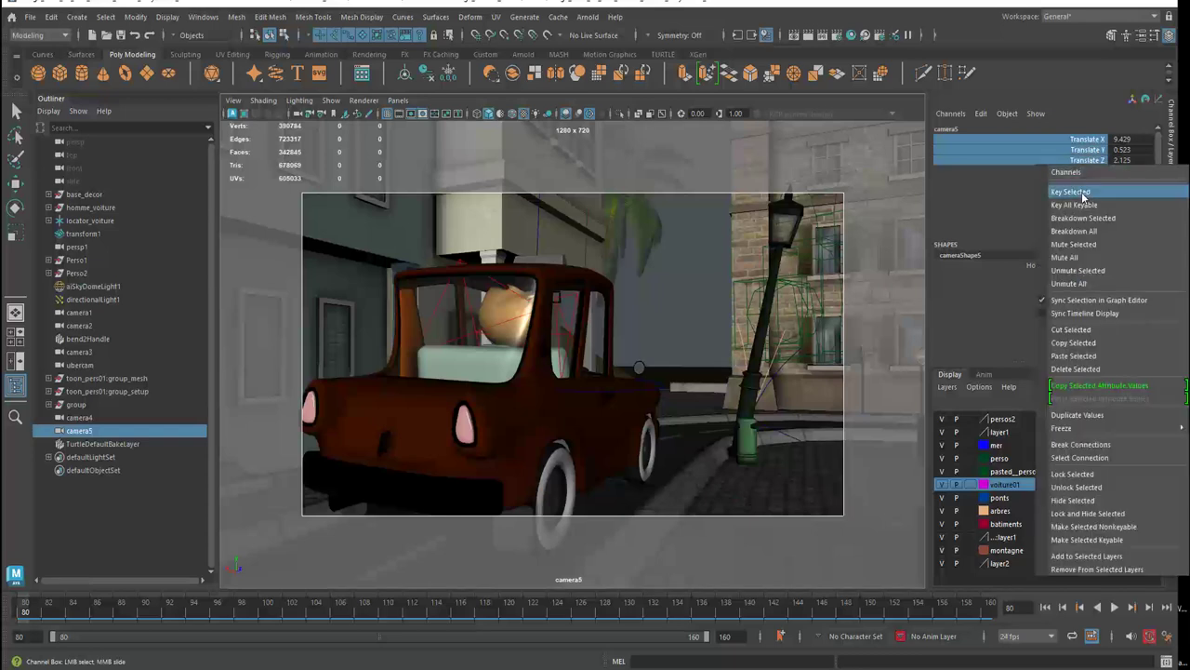
pyautogui.click(1083, 192)
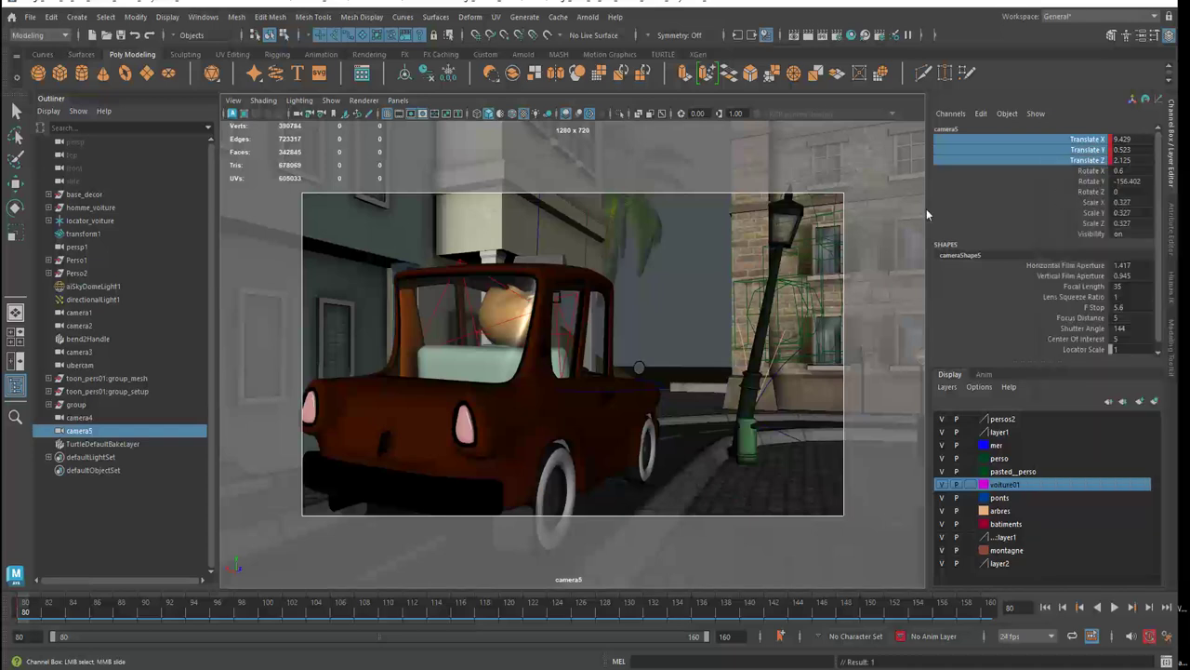
pyautogui.click(1150, 638)
# At frame 95, dolly, orbit and track camera5 closer to the car's rear with the lamp post.
pyautogui.hotkey('alt', 'v')
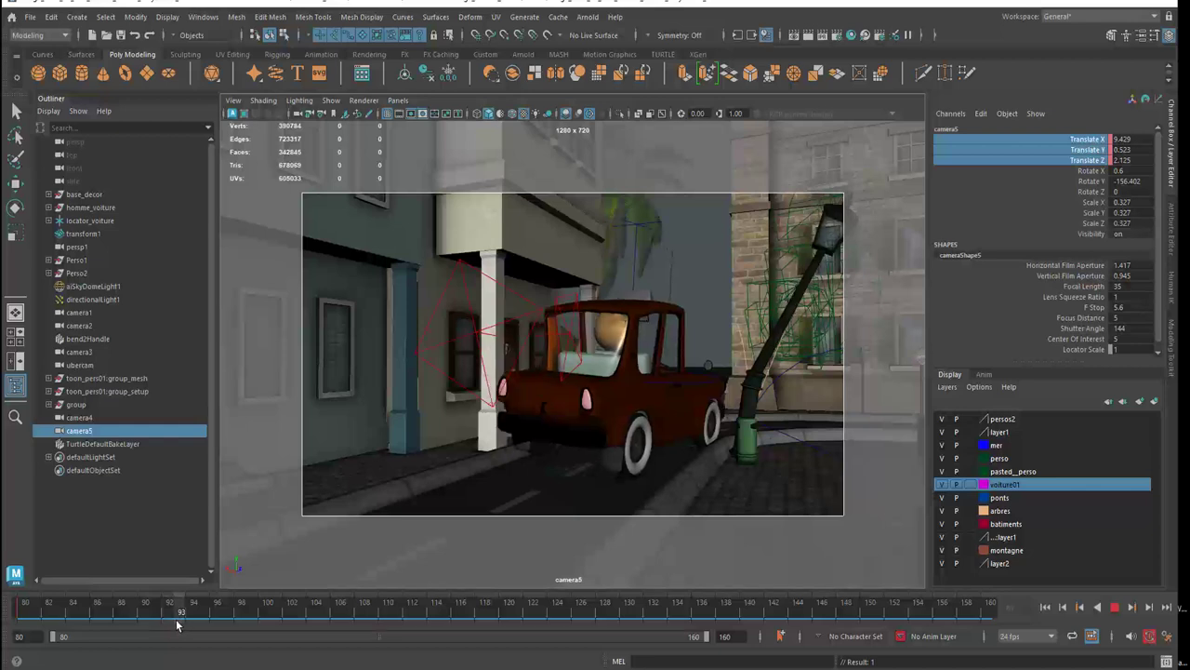
pyautogui.moveTo(176, 624); pyautogui.dragTo(206, 631)
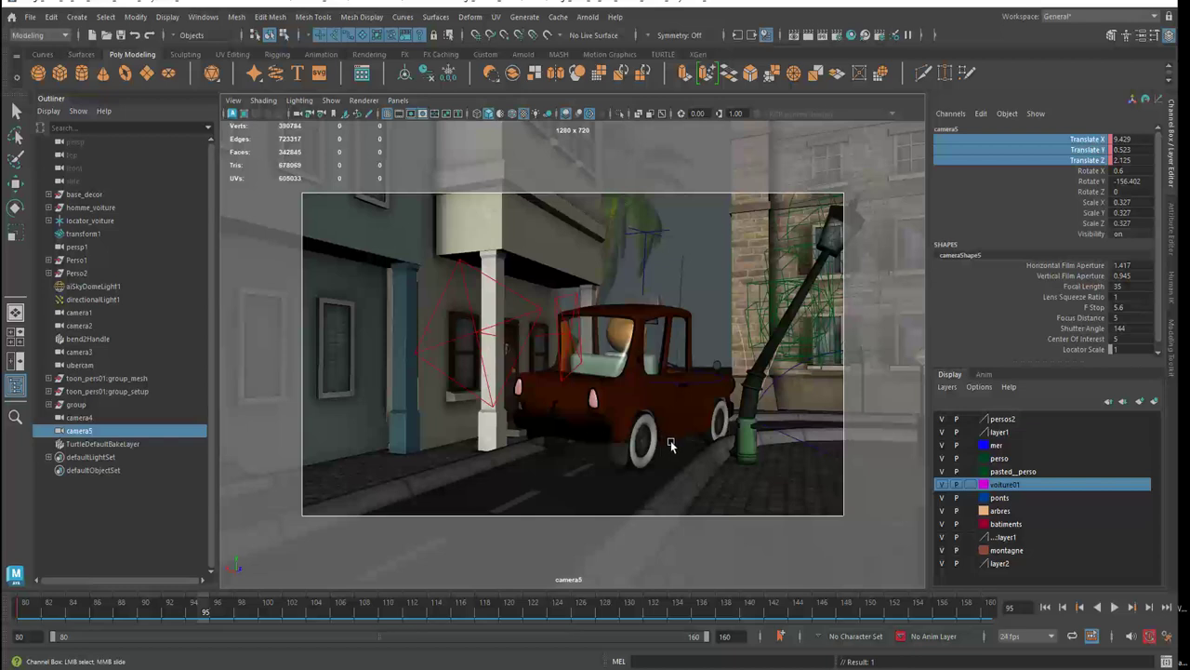
pyautogui.keyDown('alt'); pyautogui.moveTo(672, 444); pyautogui.dragTo(723, 443, button='right'); pyautogui.keyUp('alt')
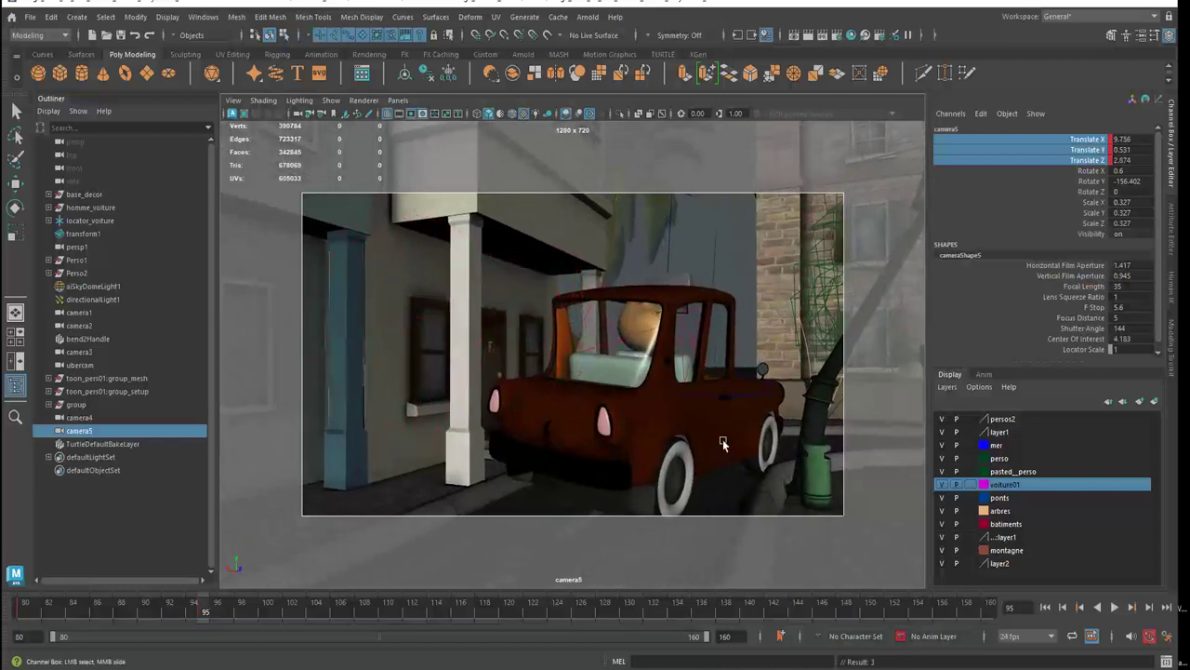
pyautogui.keyDown('alt'); pyautogui.moveTo(722, 439); pyautogui.dragTo(712, 442); pyautogui.keyUp('alt')
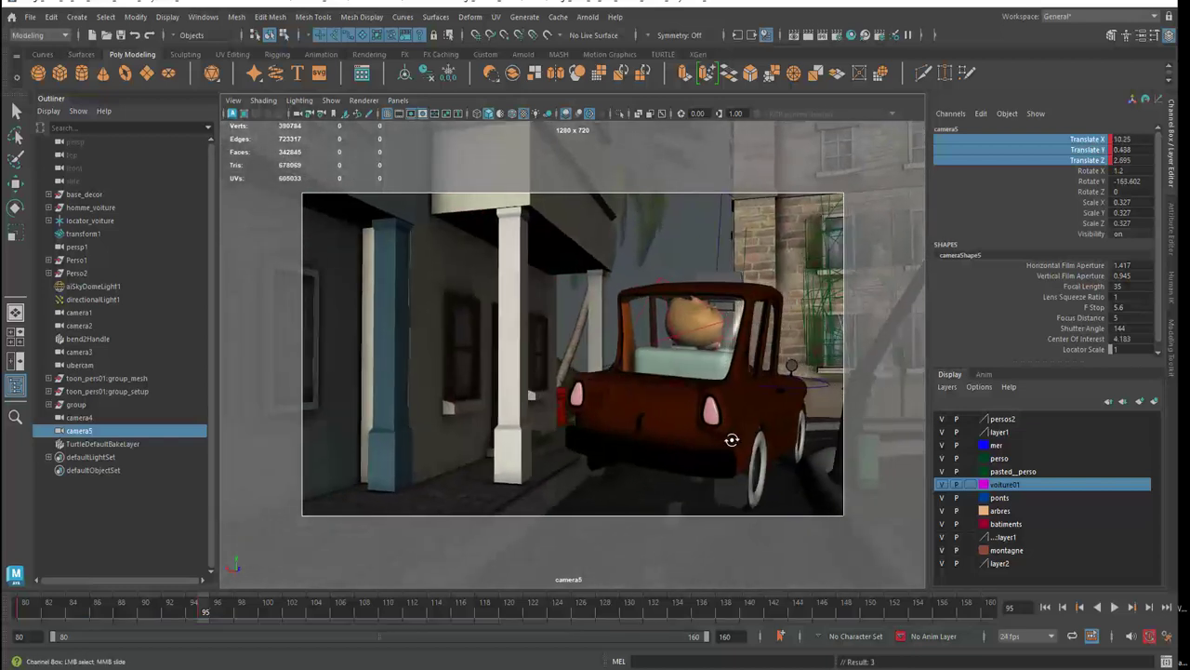
pyautogui.keyDown('alt'); pyautogui.moveTo(712, 441); pyautogui.dragTo(693, 444, button='middle'); pyautogui.keyUp('alt')
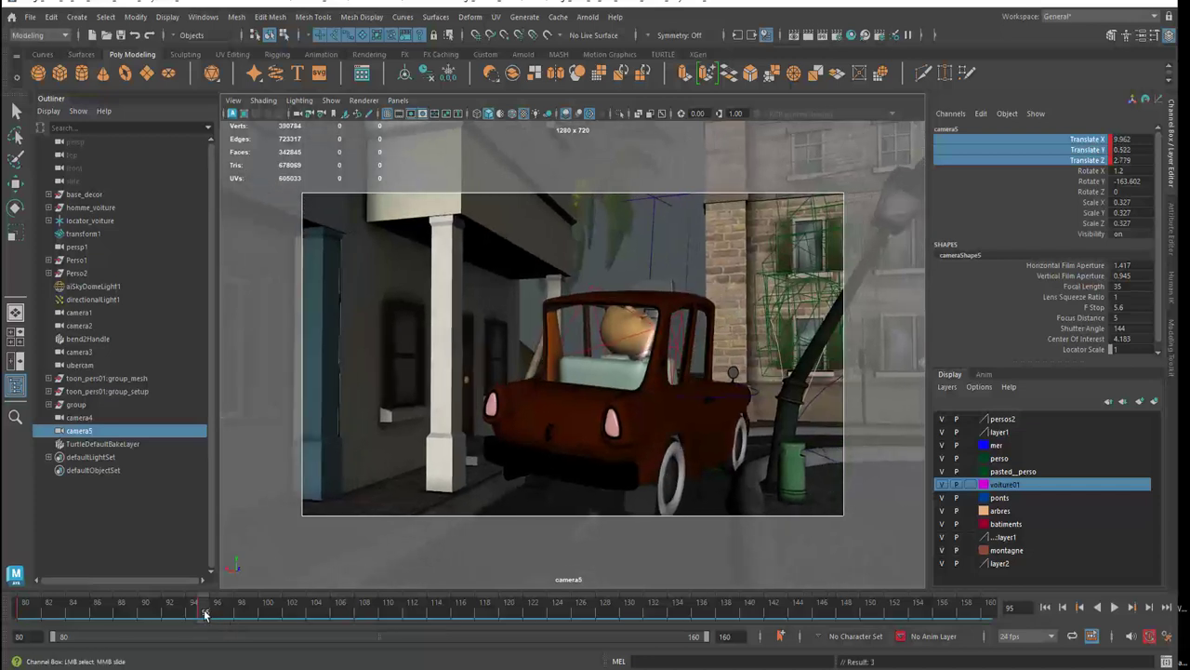
# Replay camera5's move from frame 80, then open the Camera Sequencer.
pyautogui.moveTo(204, 612); pyautogui.dragTo(2, 605)
pyautogui.hotkey('alt', 'v')
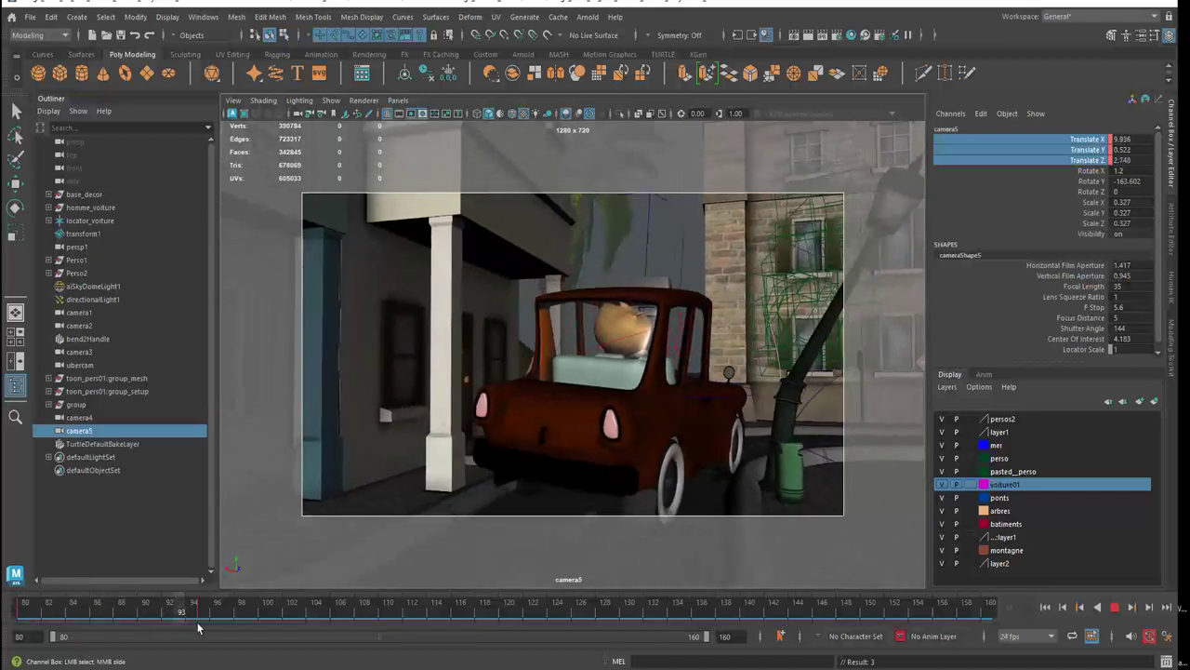
pyautogui.moveTo(211, 614); pyautogui.dragTo(2, 604)
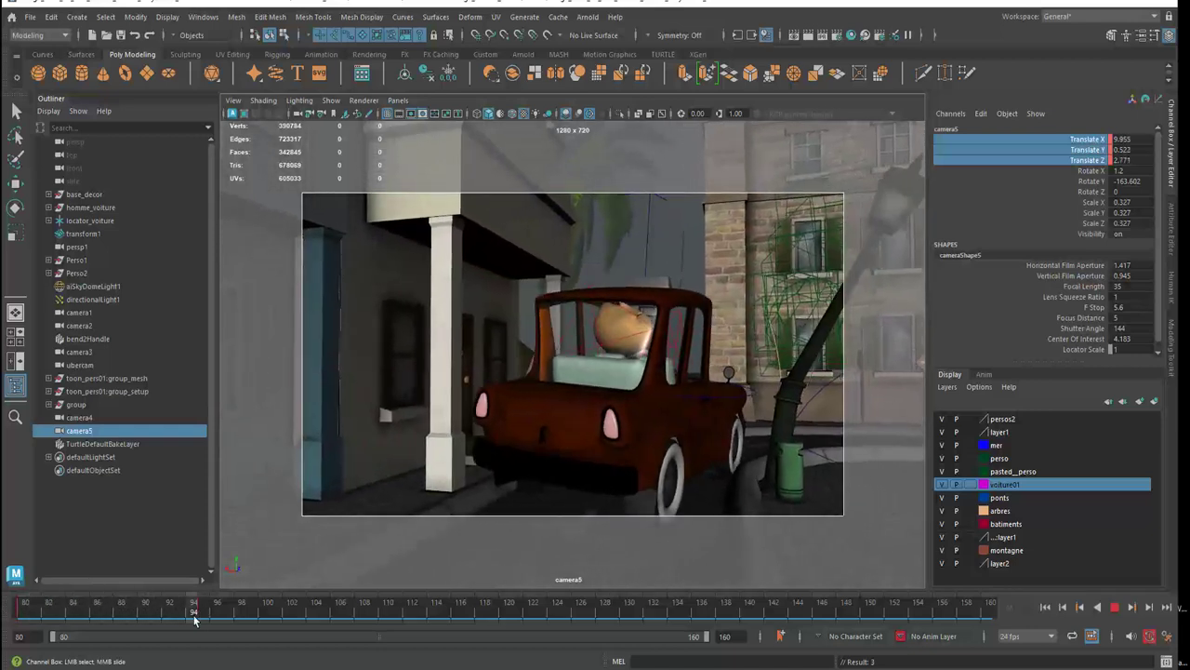
pyautogui.moveTo(193, 616)
pyautogui.mouseDown()
pyautogui.moveTo(113, 624)
pyautogui.moveTo(205, 630)
pyautogui.mouseUp()
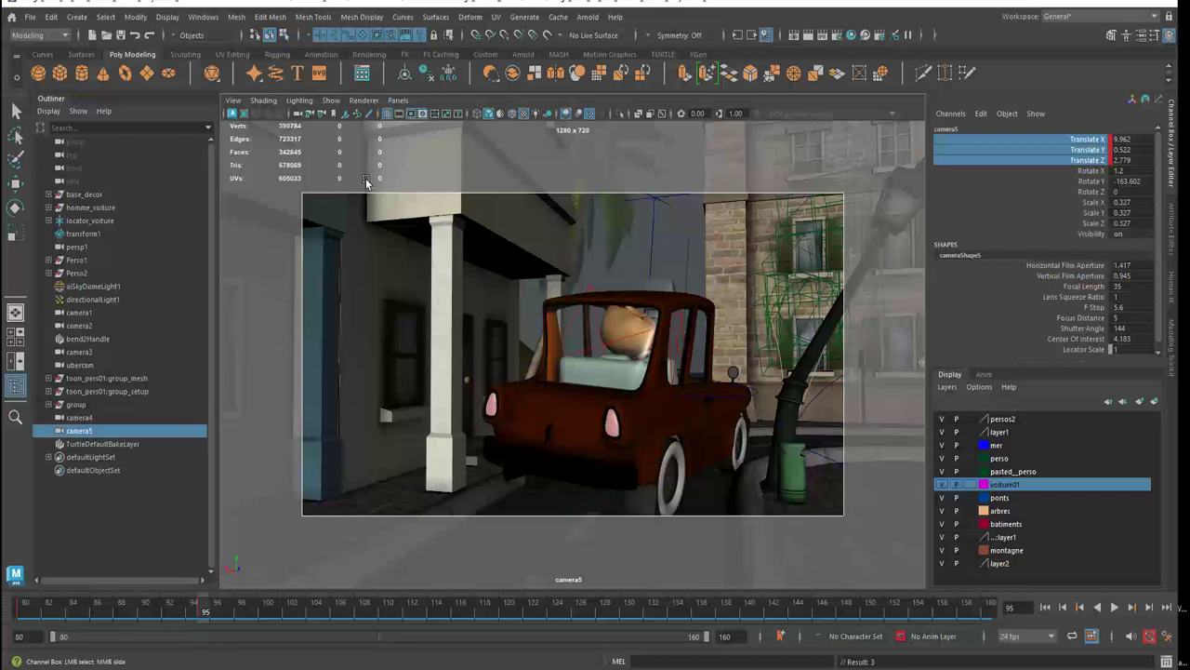
pyautogui.click(400, 100)
pyautogui.moveTo(425, 108)
pyautogui.click(434, 95)
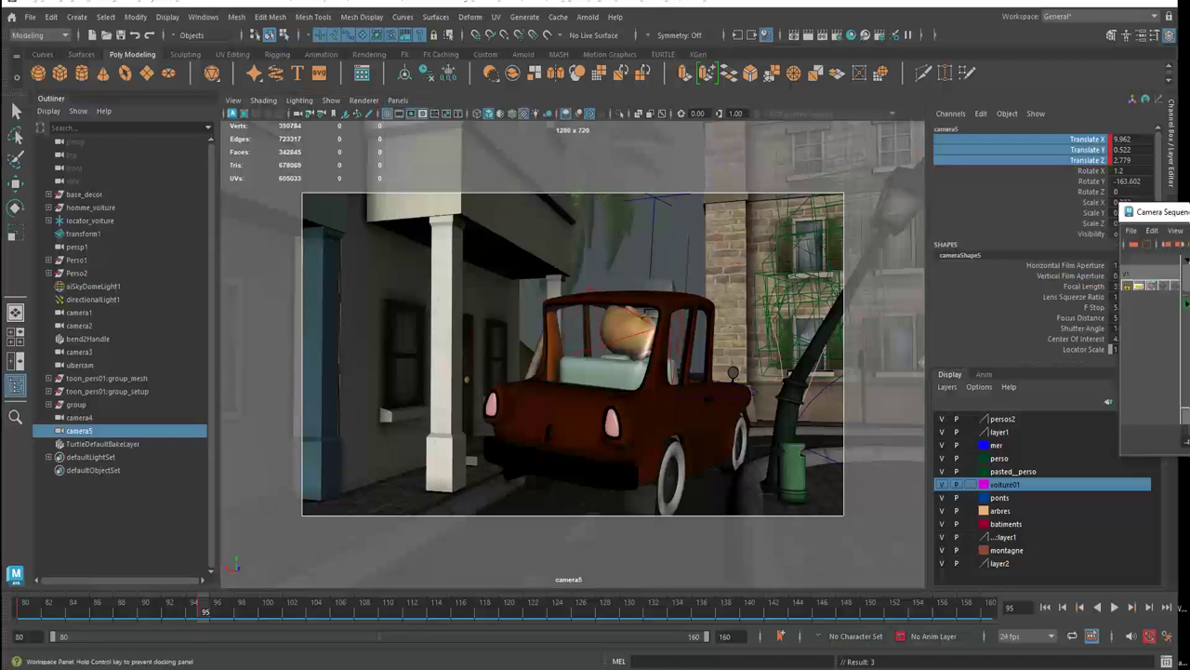
# Reposition the Camera Sequencer window and insert a second video track above the soundtrack.
pyautogui.moveTo(563, 221); pyautogui.dragTo(322, 146)
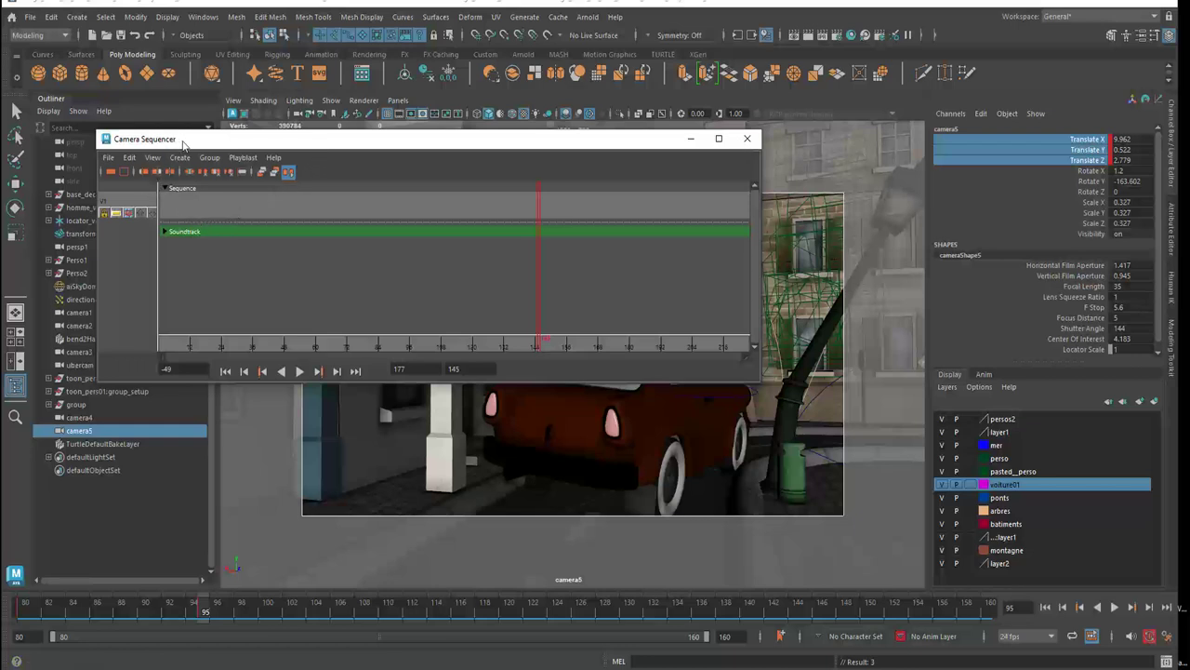
pyautogui.moveTo(180, 141)
pyautogui.mouseDown()
pyautogui.moveTo(280, 193)
pyautogui.moveTo(274, 186)
pyautogui.mouseUp()
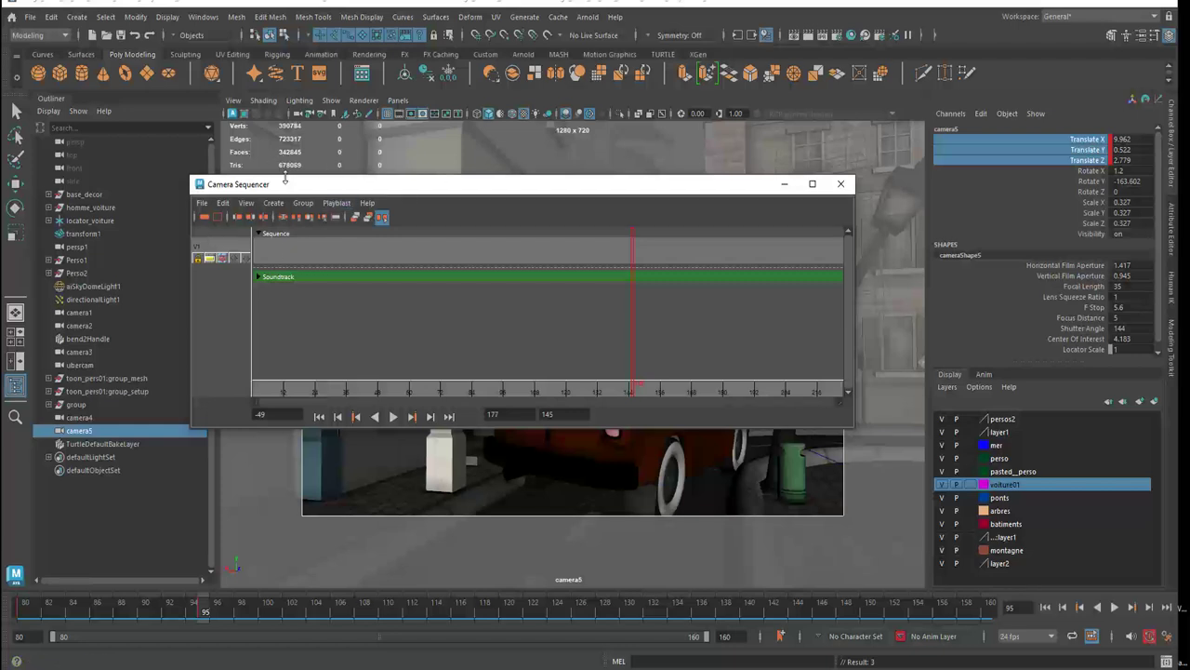
pyautogui.moveTo(286, 188); pyautogui.dragTo(245, 149)
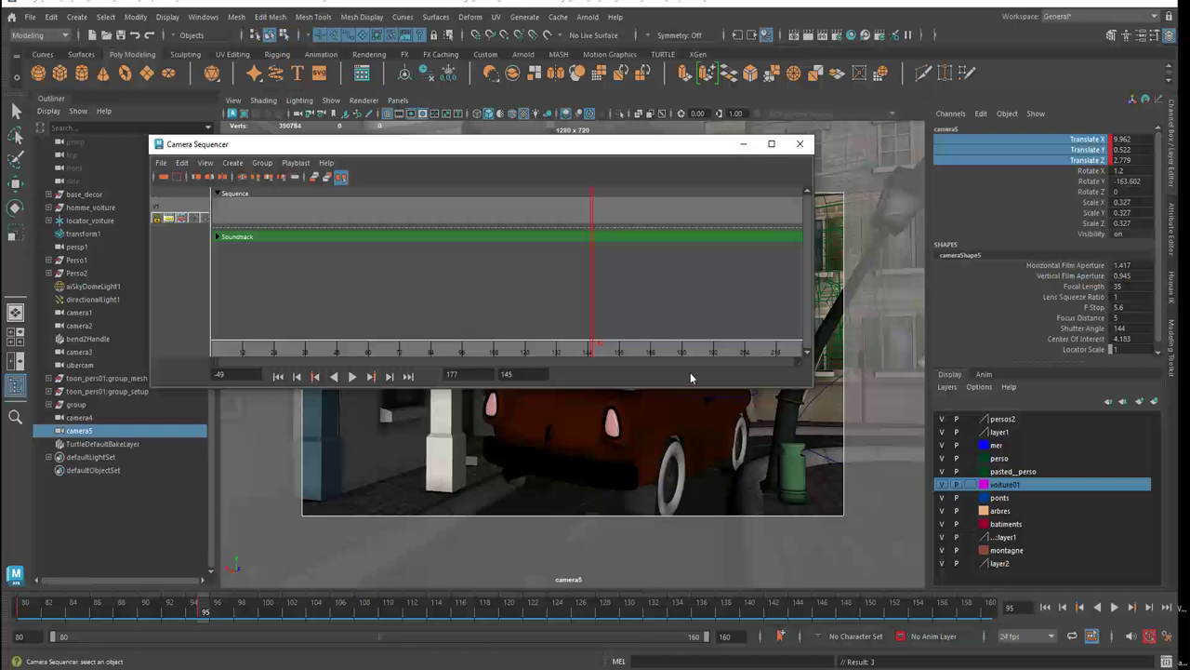
pyautogui.rightClick(220, 218)
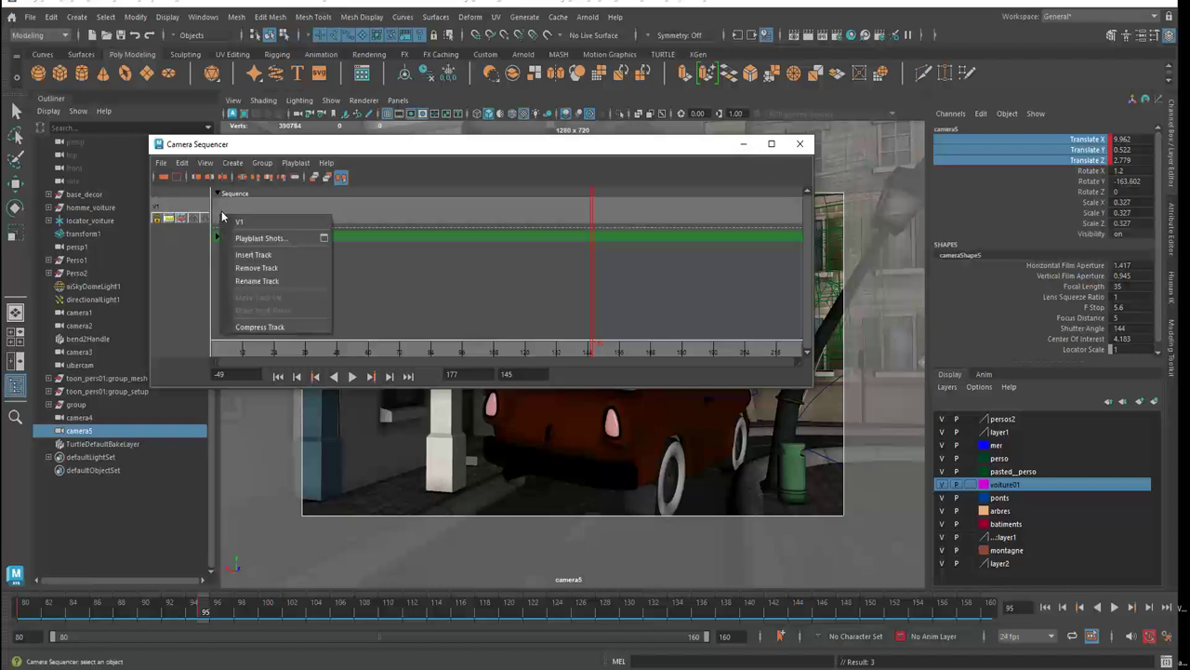
pyautogui.click(249, 257)
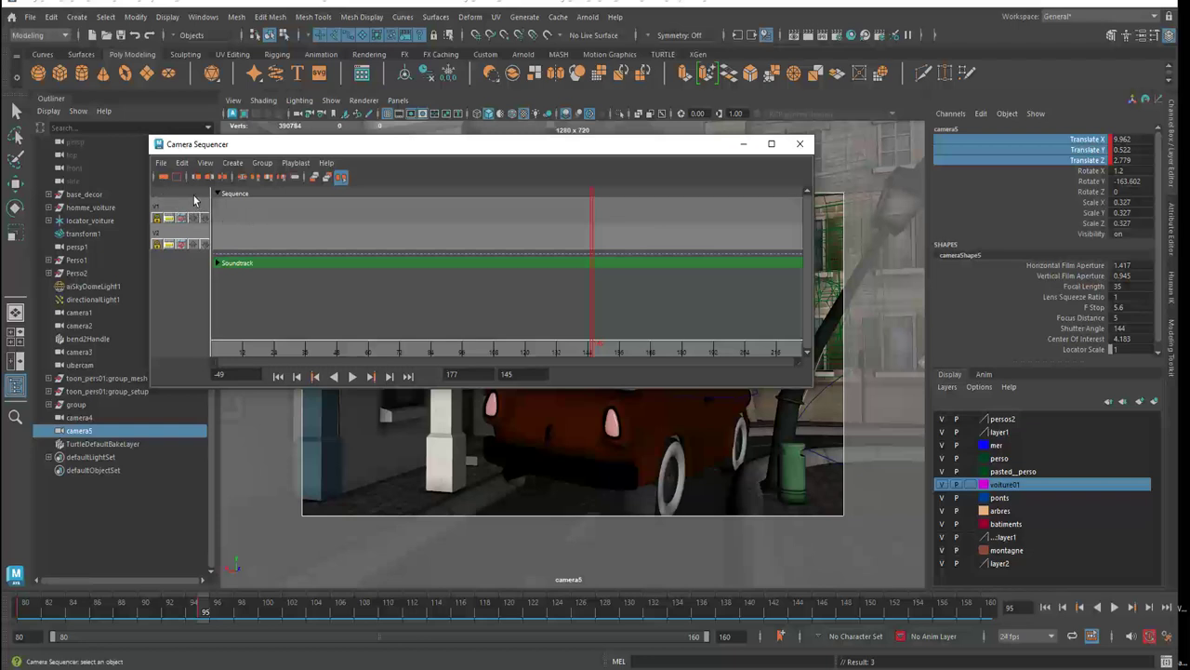
# Create shot shot1_cam5 with Shot Camera camera5, Start 80 and End 95.
pyautogui.click(234, 164)
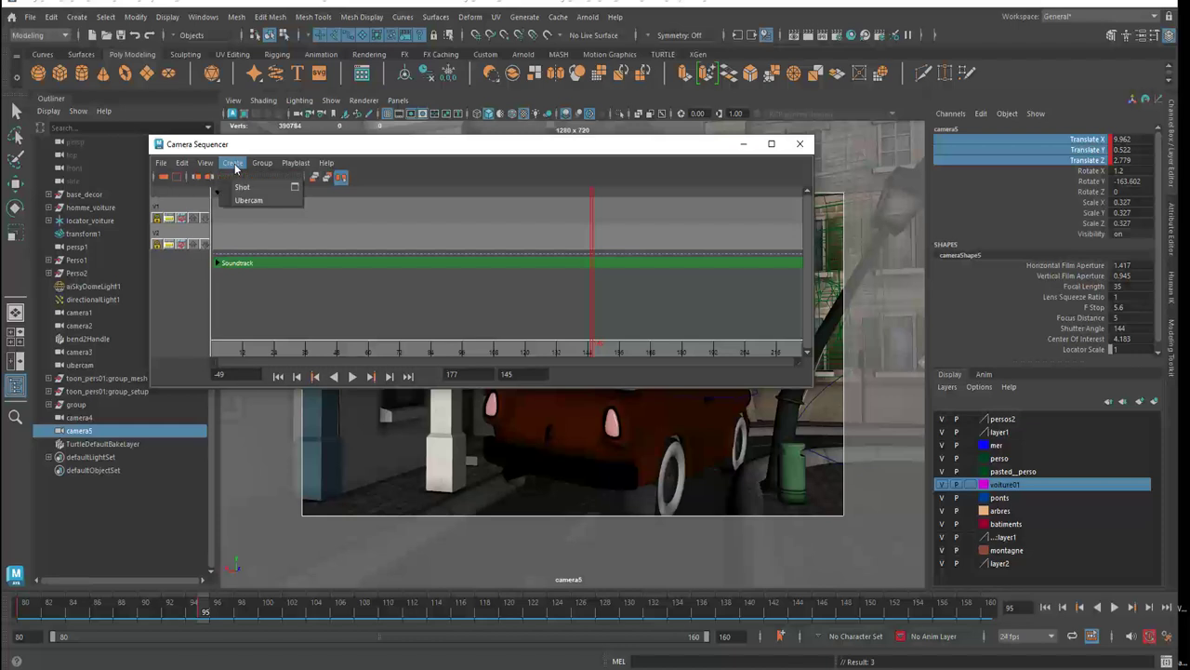
pyautogui.click(299, 189)
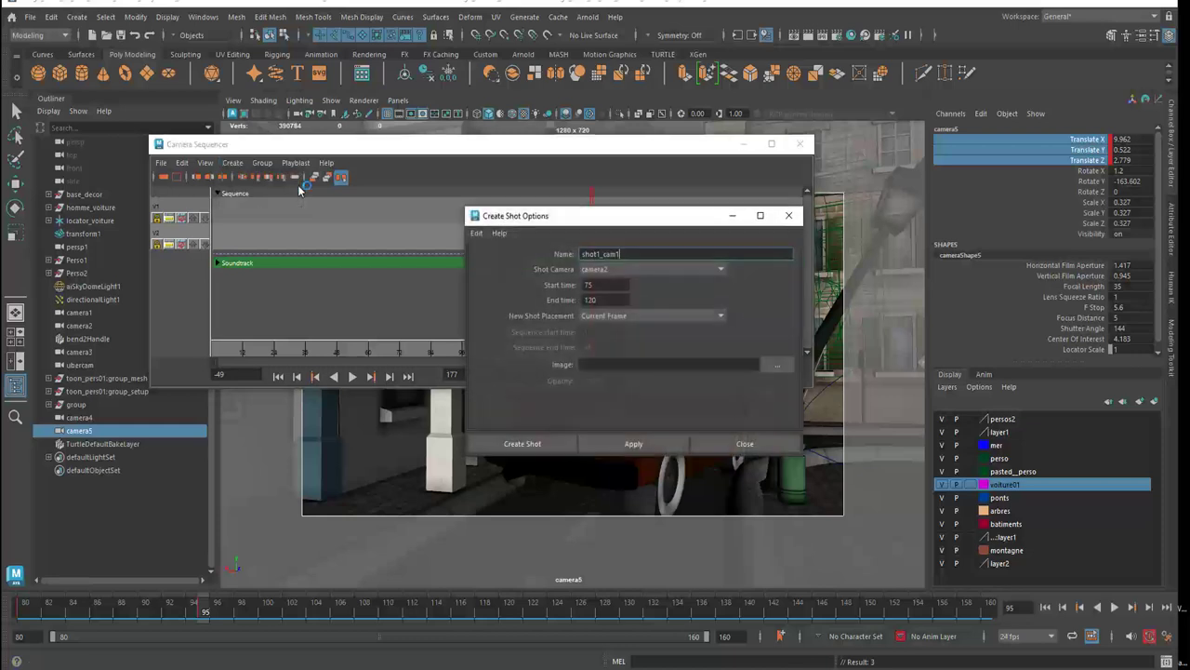
pyautogui.moveTo(495, 217); pyautogui.dragTo(312, 221)
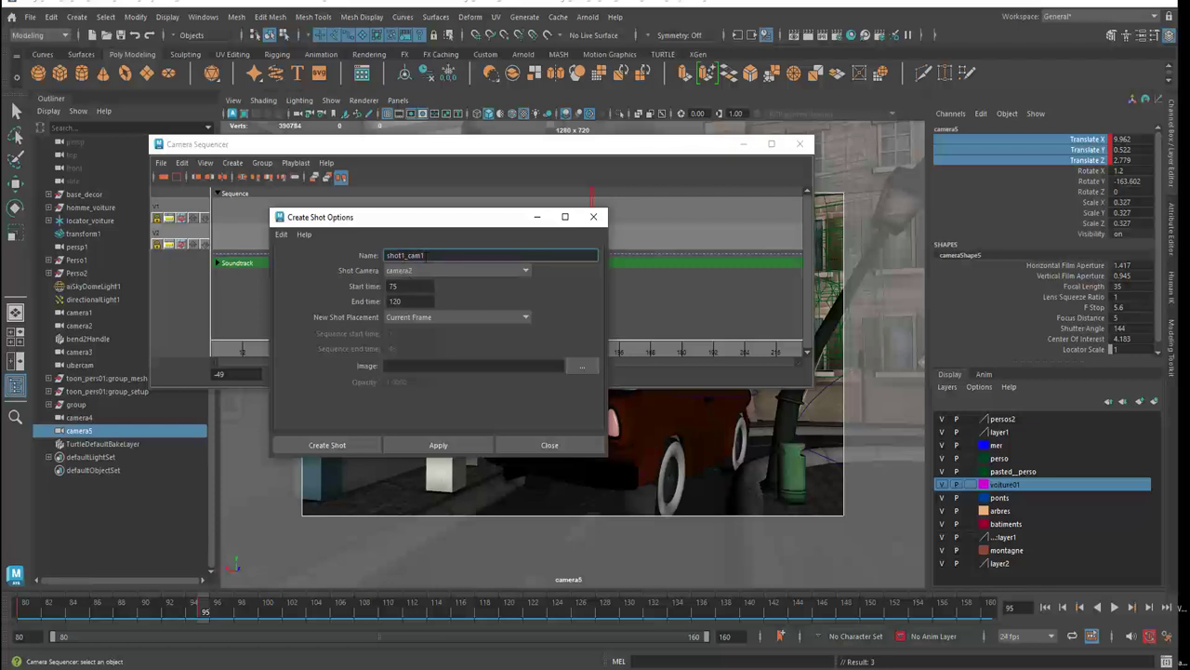
pyautogui.click(428, 272)
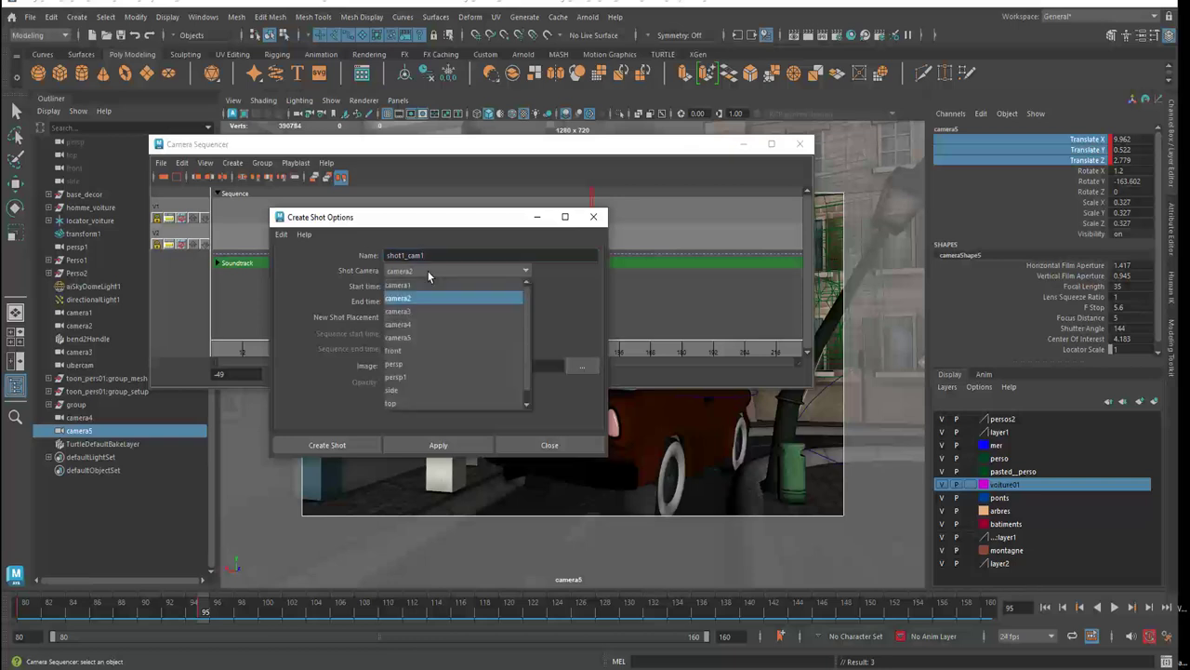
pyautogui.click(415, 339)
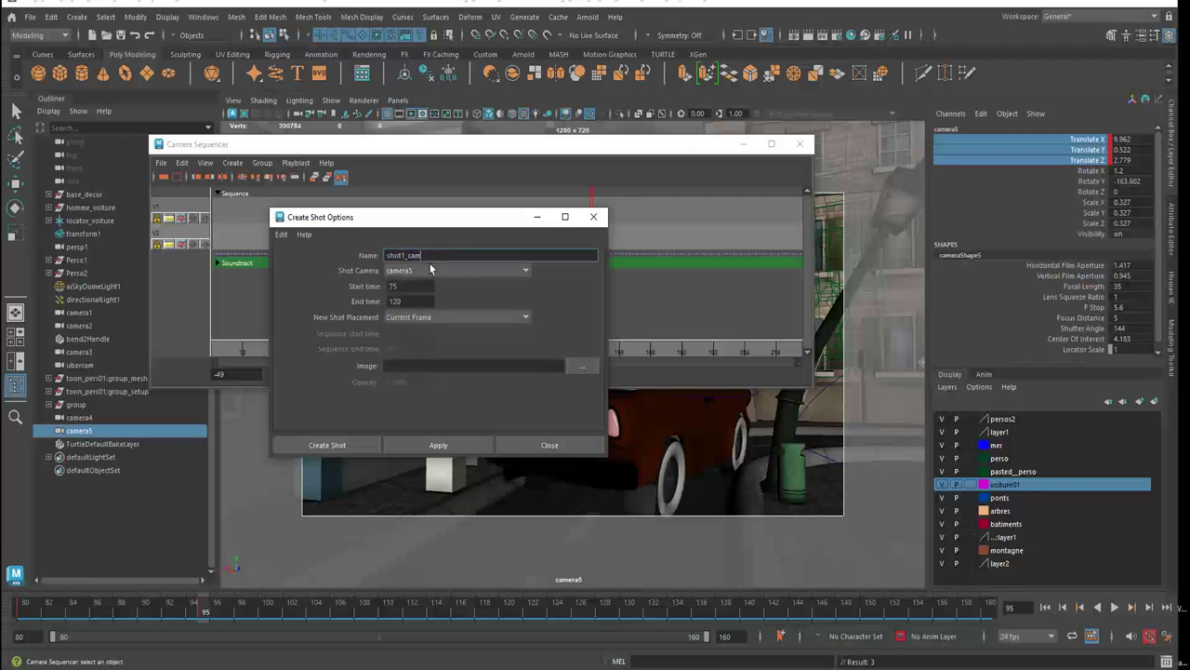
pyautogui.write('5')
pyautogui.doubleClick(409, 288)
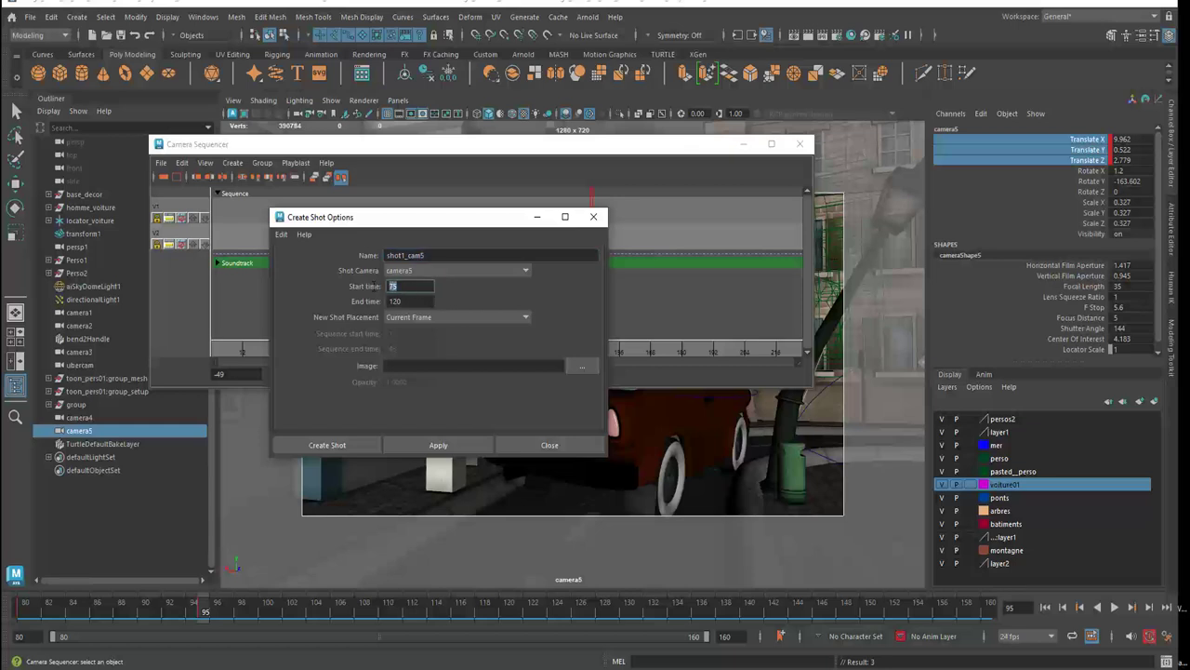
pyautogui.write('80')
pyautogui.doubleClick(398, 302)
pyautogui.write('95')
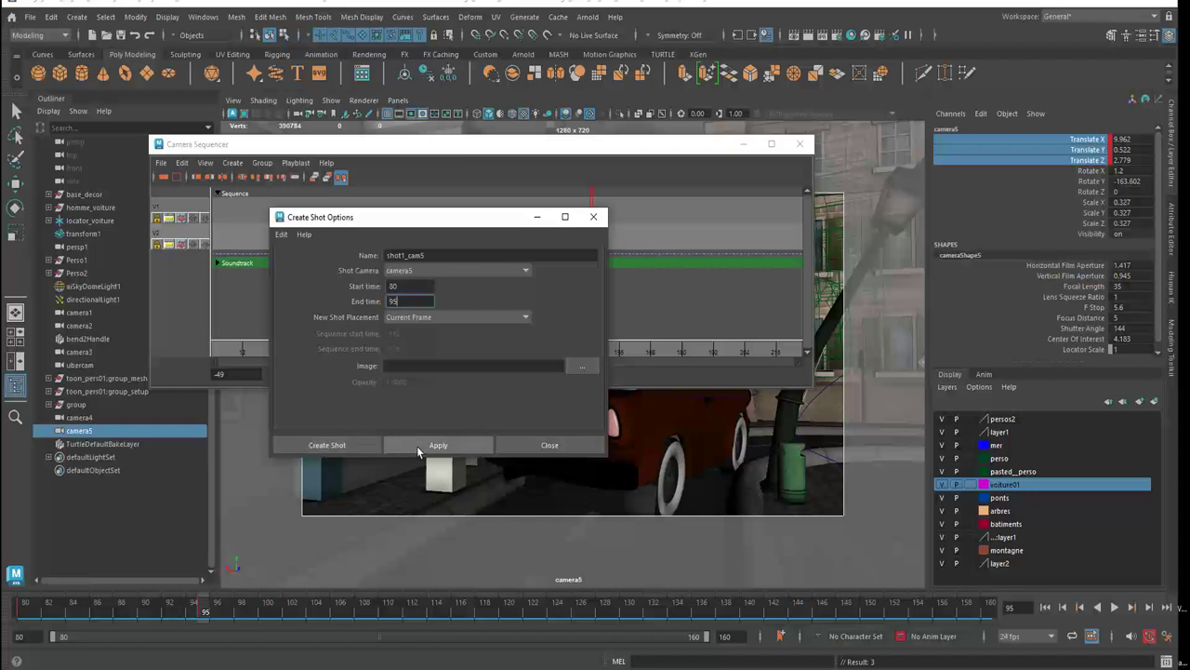
pyautogui.click(349, 447)
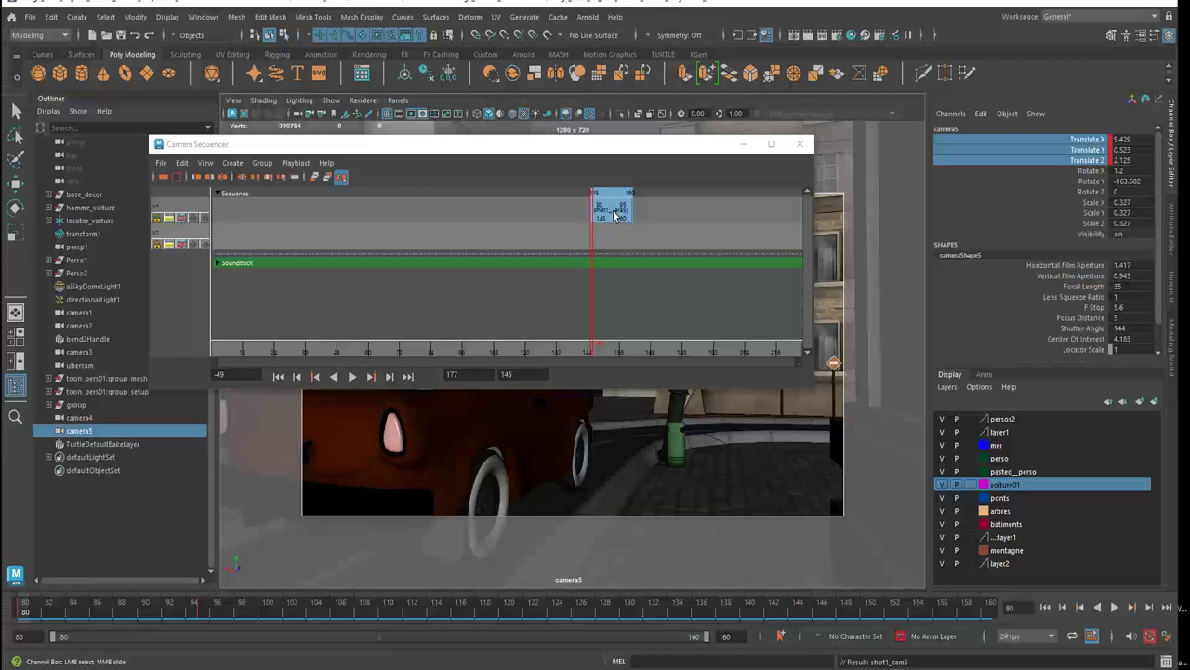
# Move the shot1_cam5 clip and time marker to the sequence start, frames 1–16.
pyautogui.moveTo(613, 213); pyautogui.dragTo(270, 217)
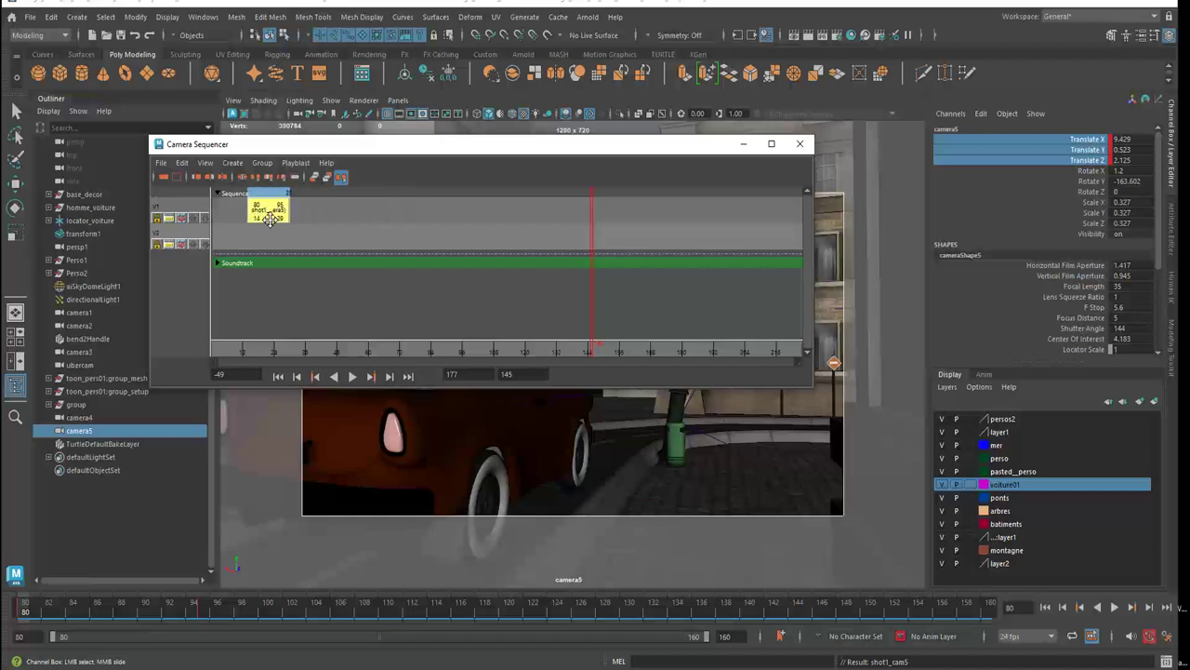
pyautogui.moveTo(270, 217); pyautogui.dragTo(234, 219)
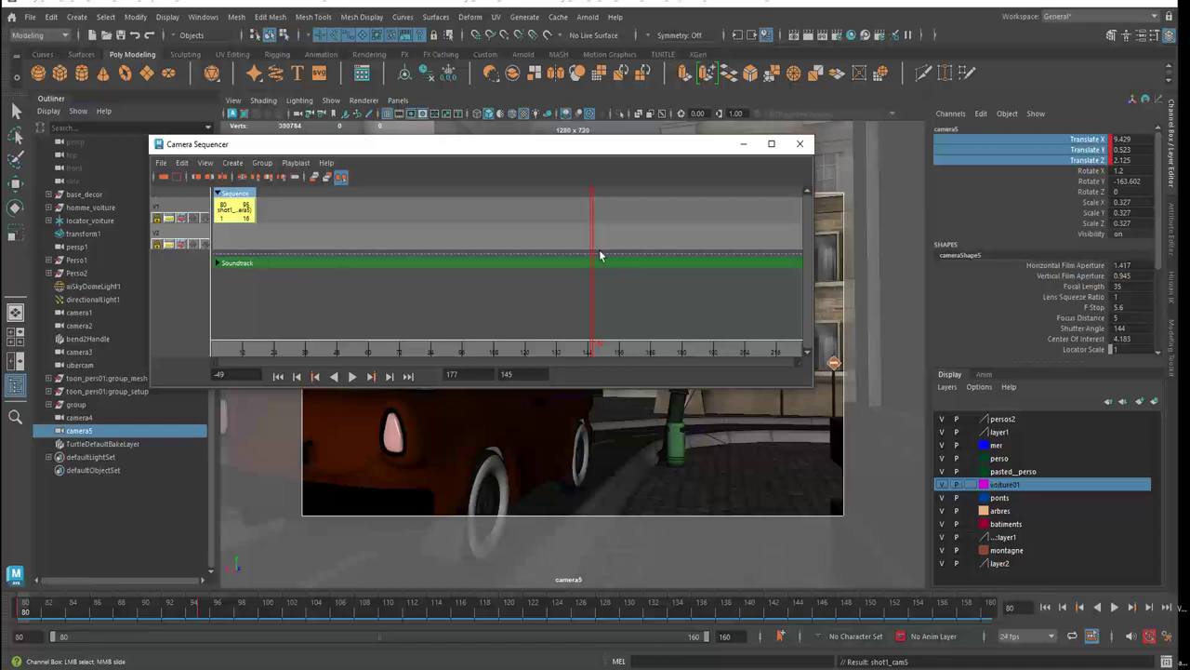
pyautogui.moveTo(591, 235); pyautogui.dragTo(220, 234)
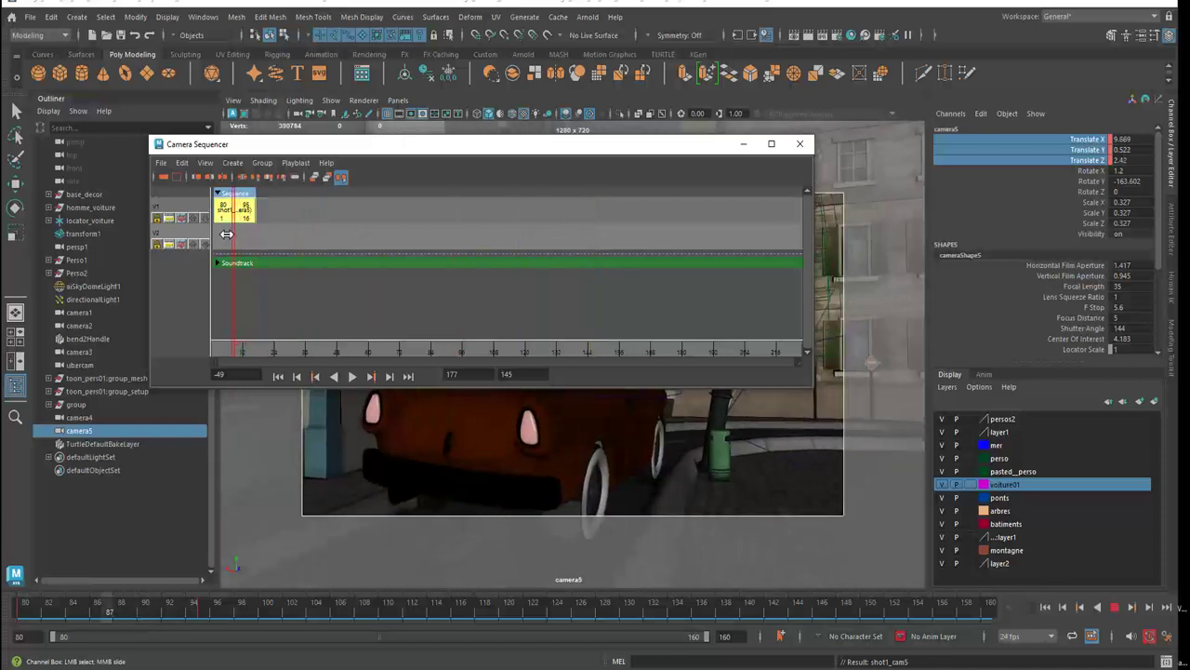
# Set the sequence to frame 84 and reposition the Camera Sequencer panel.
pyautogui.moveTo(363, 151)
pyautogui.mouseDown()
pyautogui.moveTo(389, 39)
pyautogui.moveTo(443, 498)
pyautogui.mouseUp()
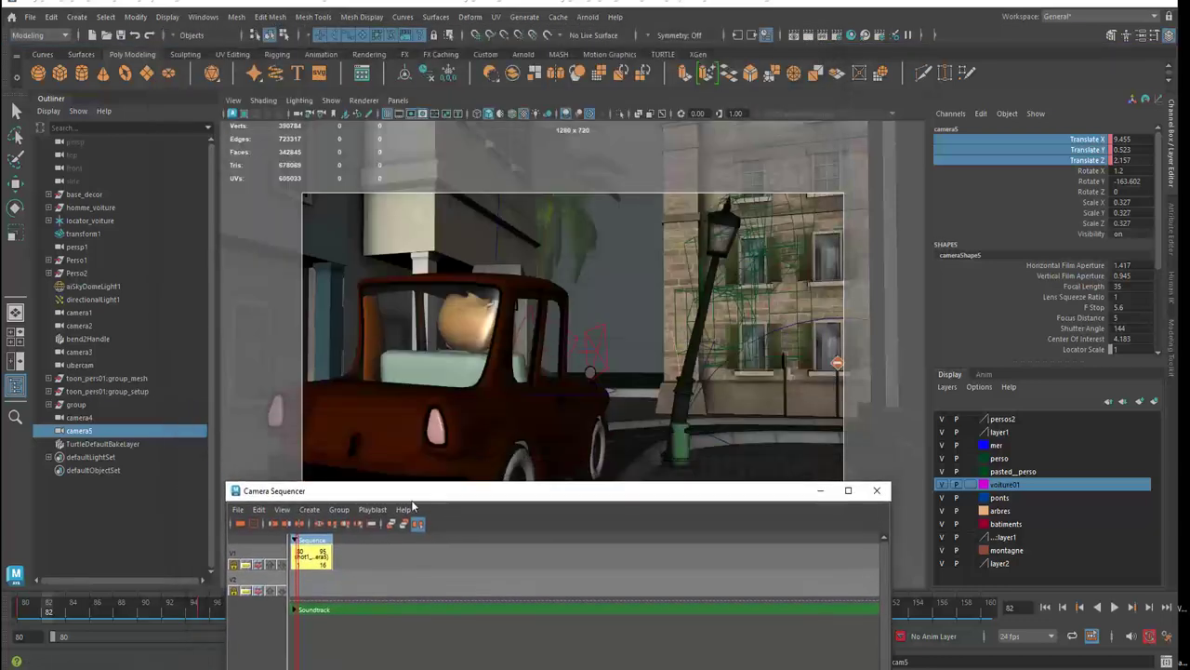
pyautogui.moveTo(297, 583)
pyautogui.mouseDown()
pyautogui.moveTo(433, 586)
pyautogui.moveTo(299, 588)
pyautogui.mouseUp()
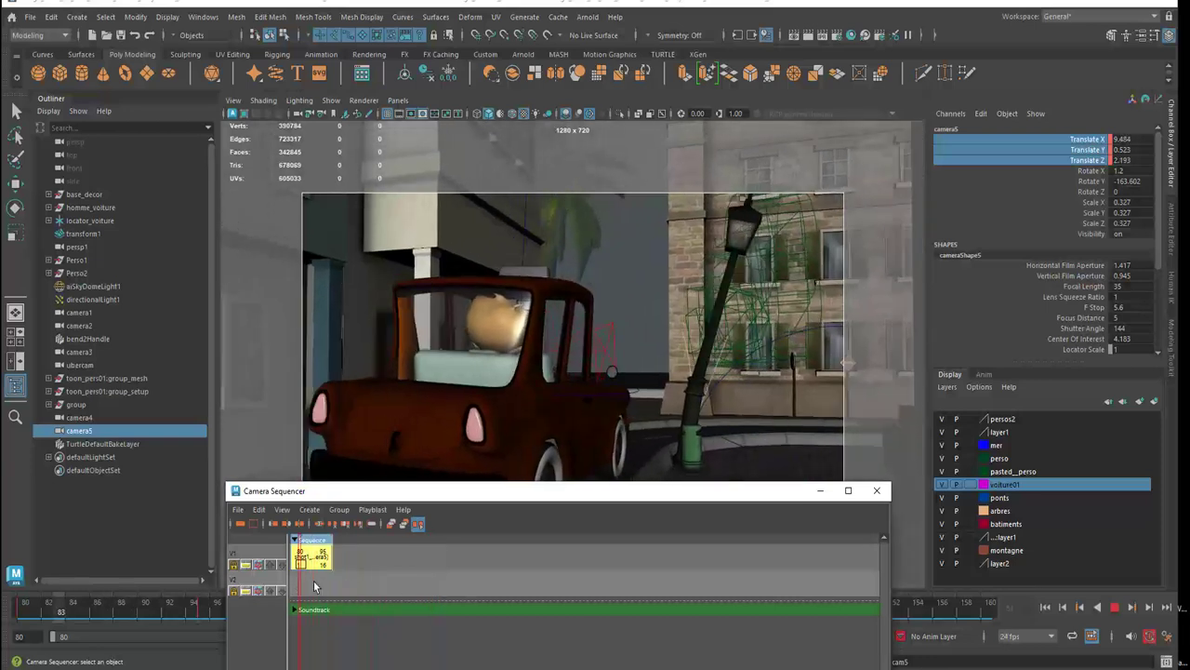
pyautogui.moveTo(298, 490); pyautogui.dragTo(250, 171)
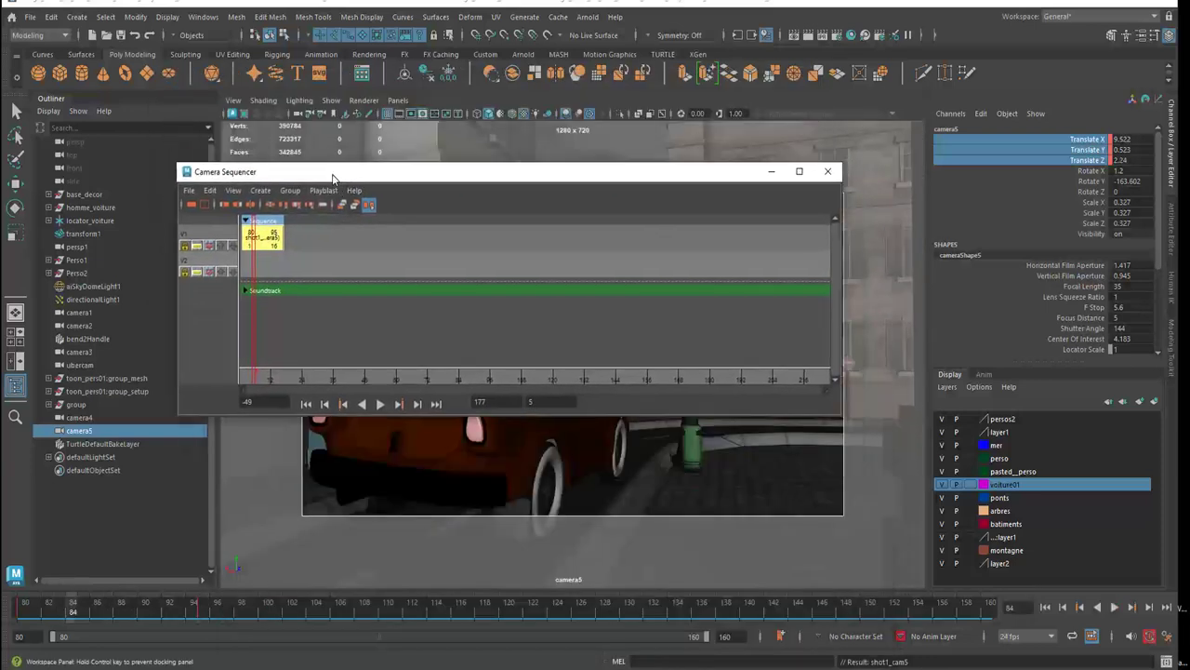
pyautogui.click(261, 191)
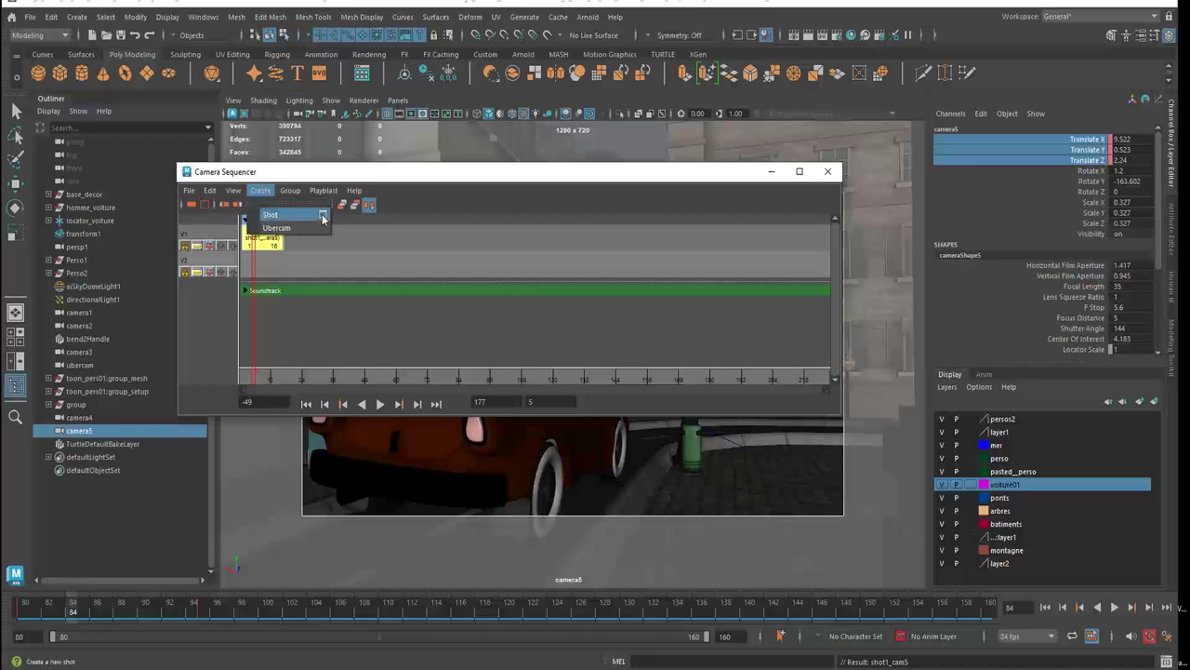
pyautogui.click(333, 177)
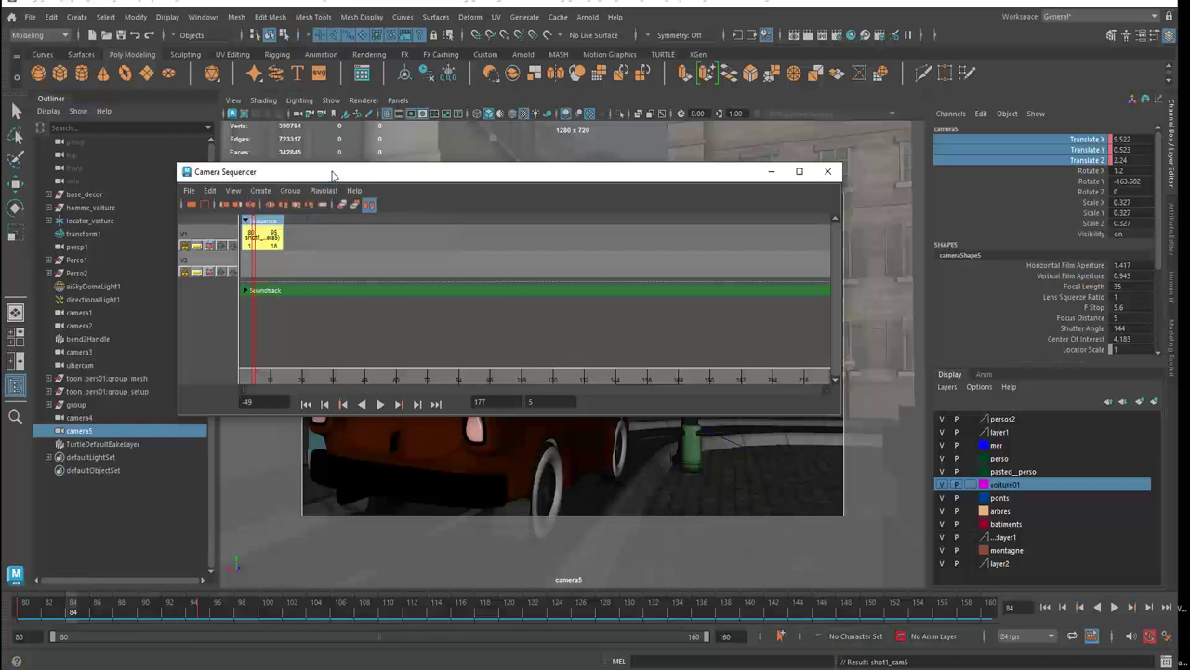
pyautogui.moveTo(333, 178)
pyautogui.mouseDown()
pyautogui.moveTo(472, 279)
pyautogui.moveTo(393, 536)
pyautogui.mouseUp()
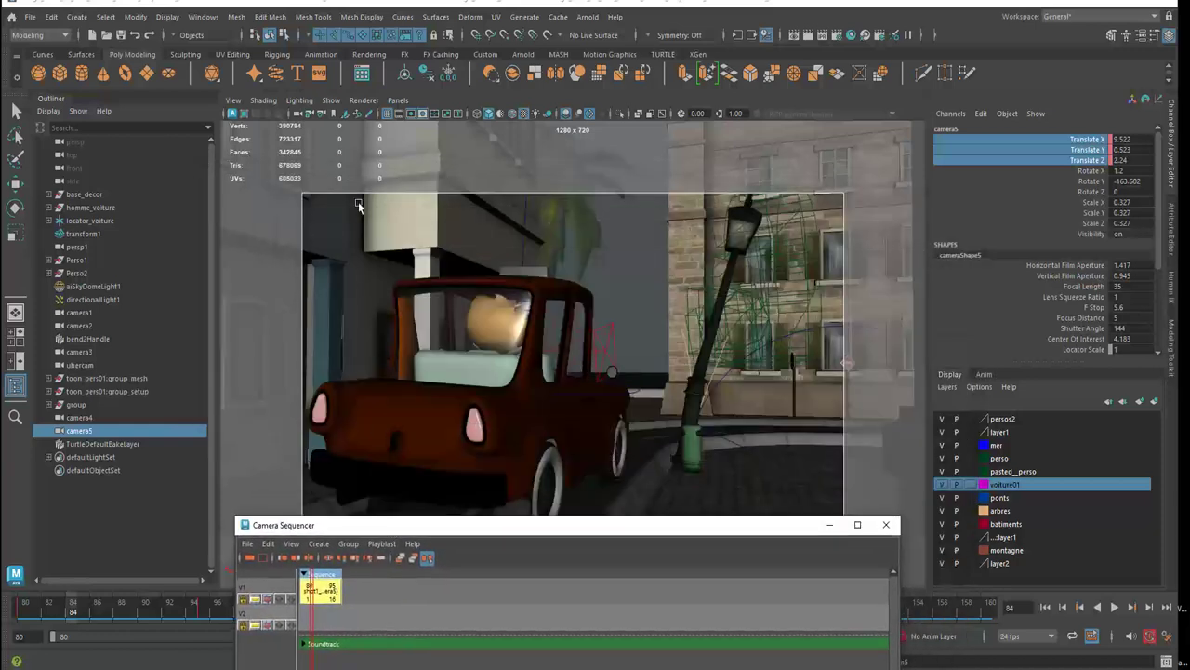
# Switch the viewport to look through camera1 and move the sequencer panel aside.
pyautogui.click(398, 99)
pyautogui.moveTo(427, 114)
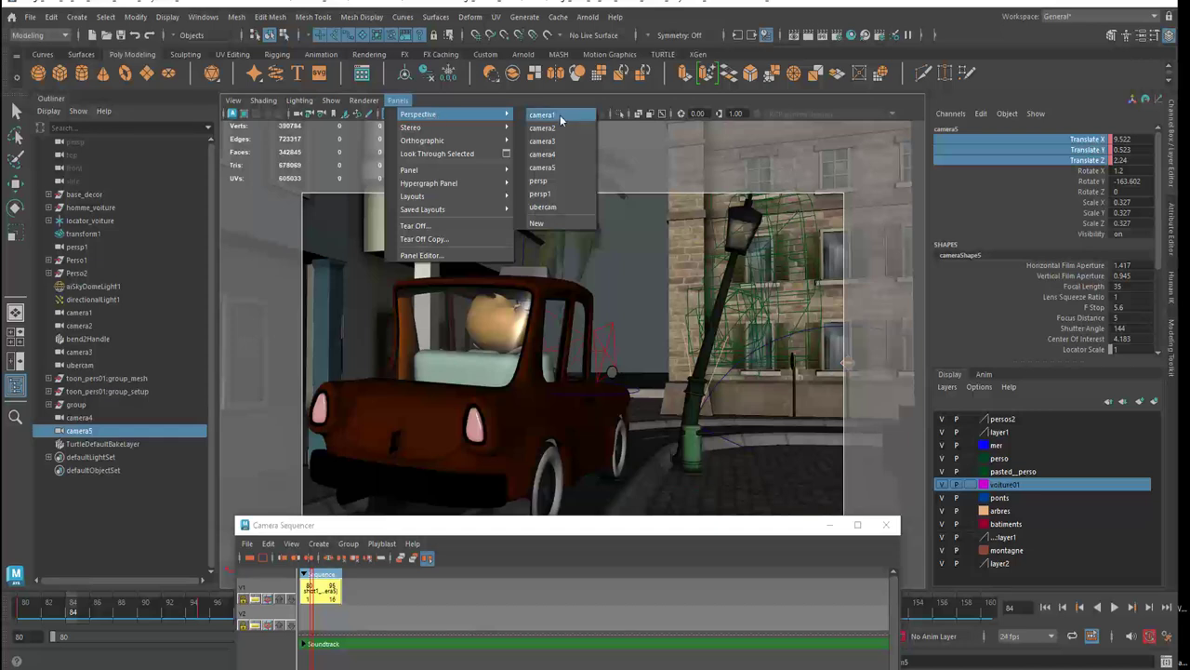
pyautogui.click(560, 114)
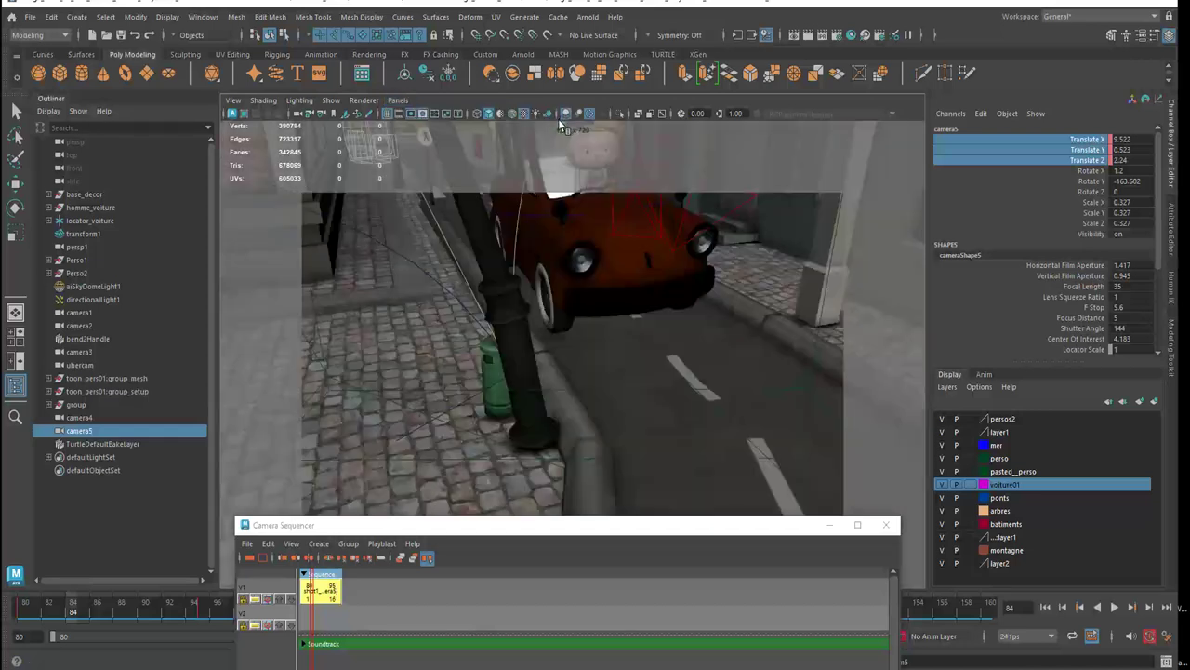
pyautogui.click(398, 99)
pyautogui.moveTo(418, 115)
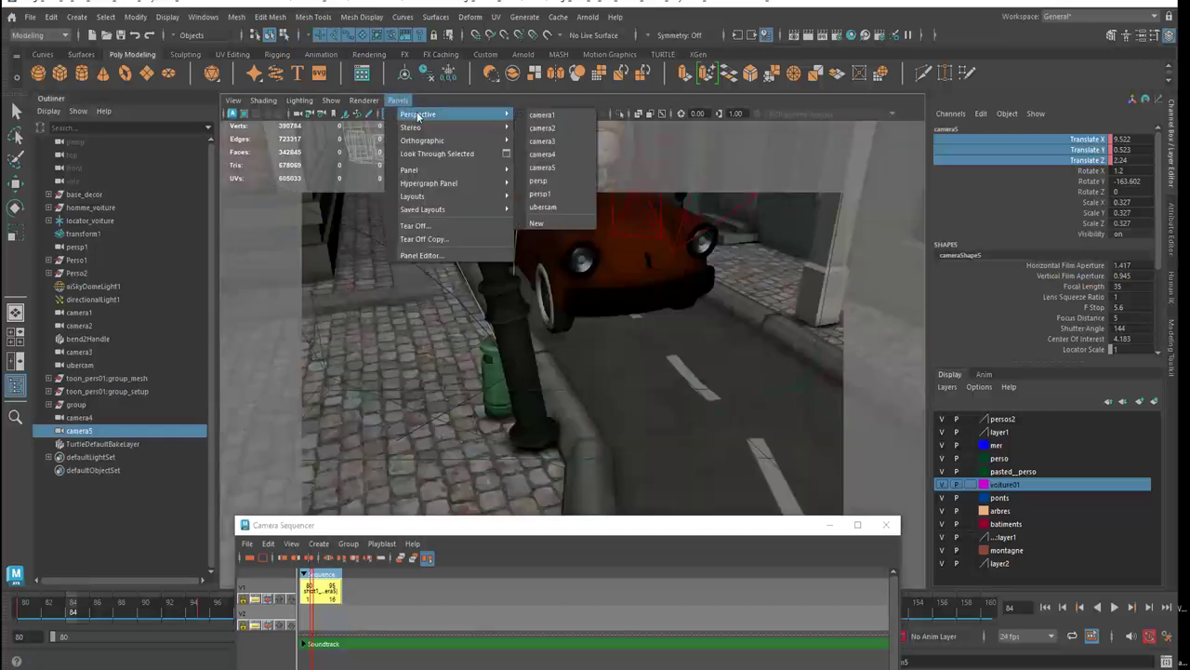
pyautogui.click(545, 127)
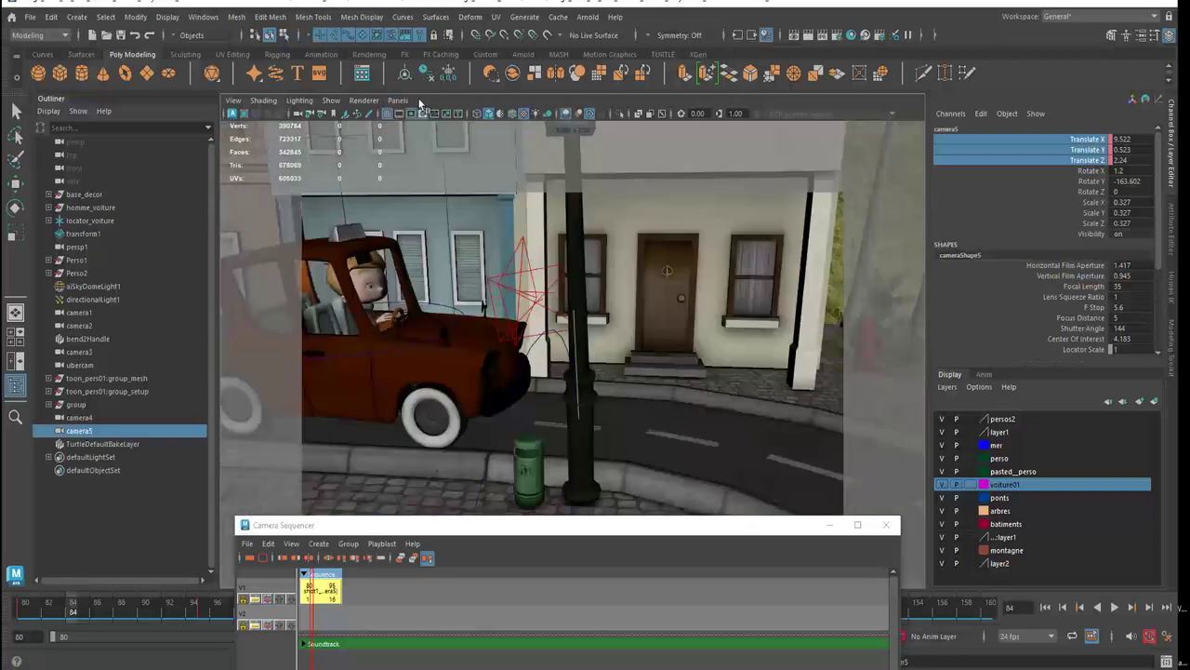
pyautogui.click(418, 101)
pyautogui.click(530, 128)
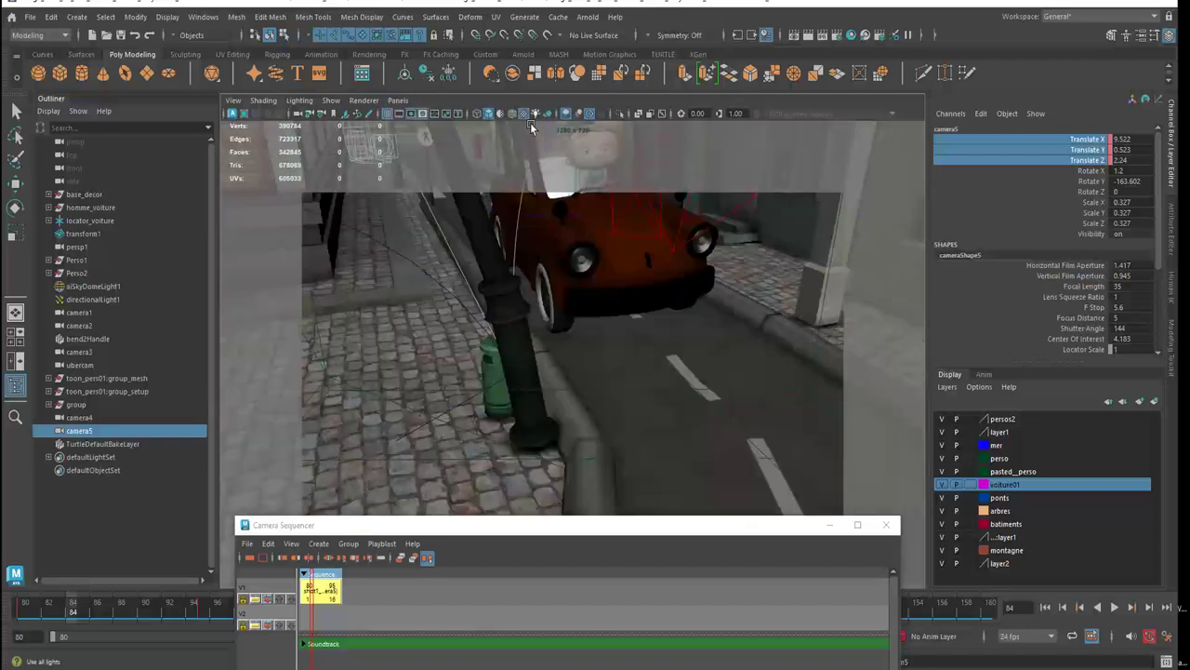
pyautogui.moveTo(493, 525); pyautogui.dragTo(1187, 234)
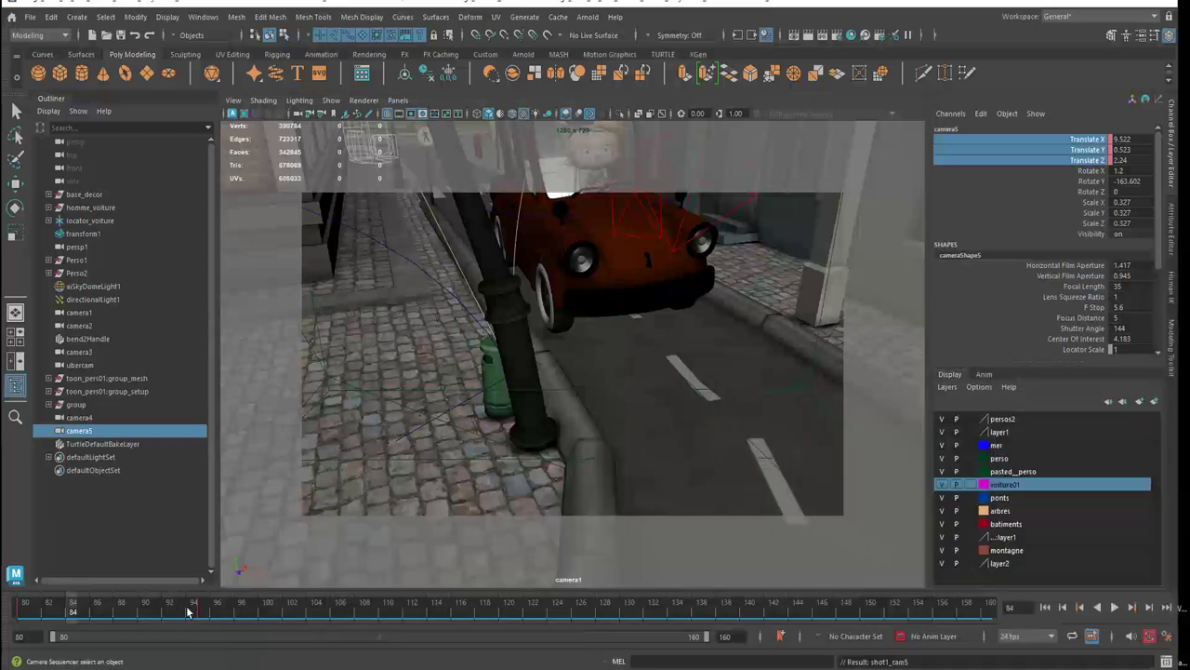
# Stop at frame 91 and tumble camera1 lower and closer on the car and driver.
pyautogui.hotkey('alt', 'v')
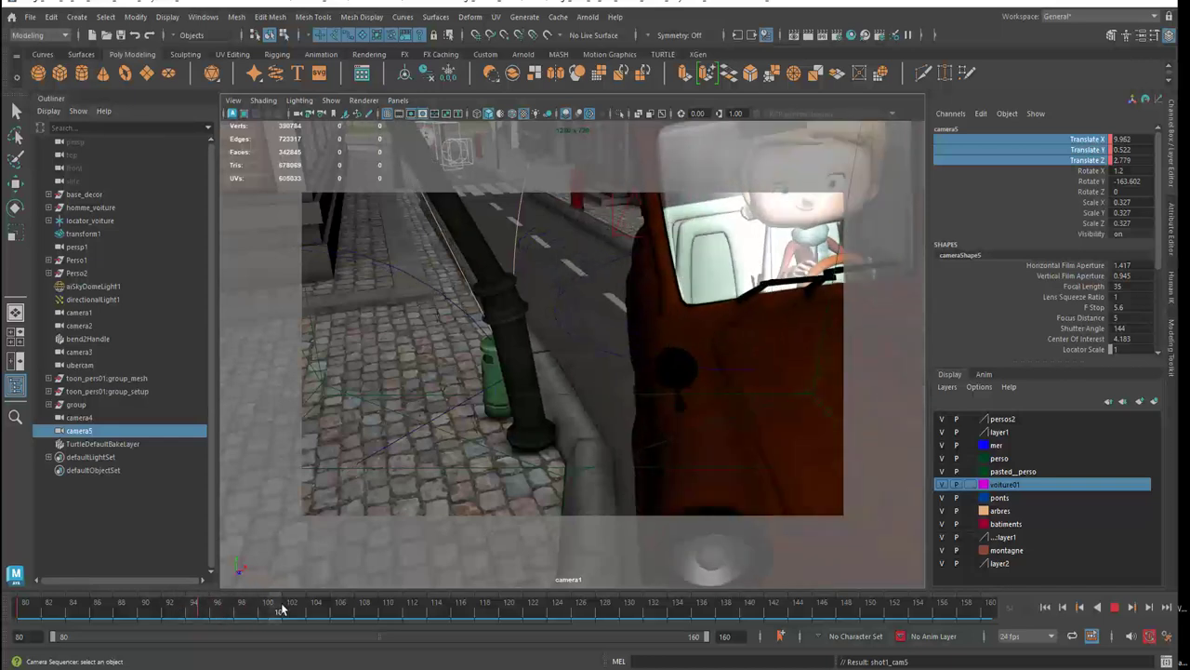
pyautogui.moveTo(281, 609); pyautogui.dragTo(143, 581)
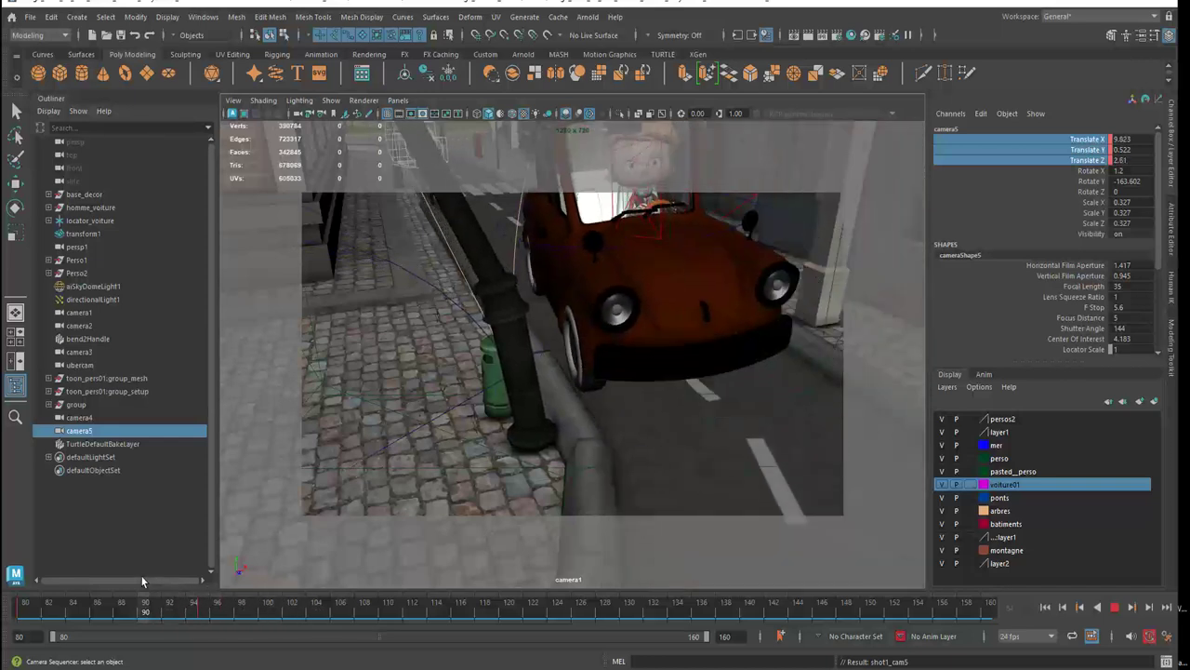
pyautogui.hotkey('alt', 'v')
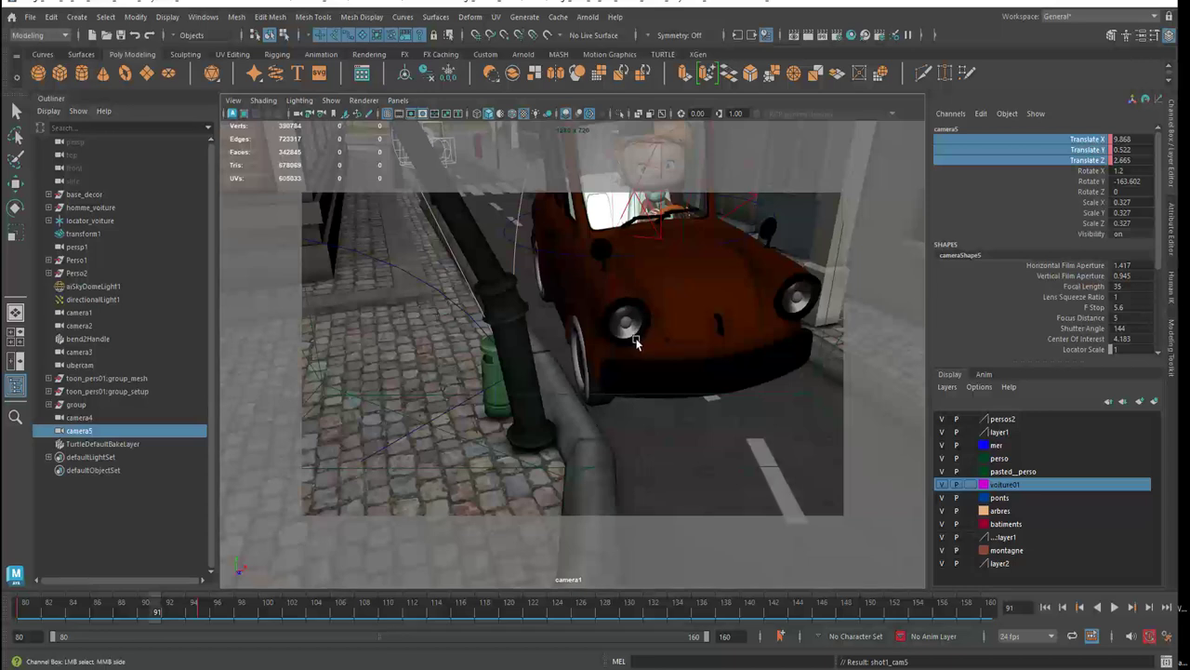
pyautogui.keyDown('alt'); pyautogui.moveTo(637, 343); pyautogui.dragTo(622, 354, button='middle'); pyautogui.keyUp('alt')
pyautogui.keyDown('alt'); pyautogui.moveTo(622, 353); pyautogui.dragTo(615, 368, button='right'); pyautogui.keyUp('alt')
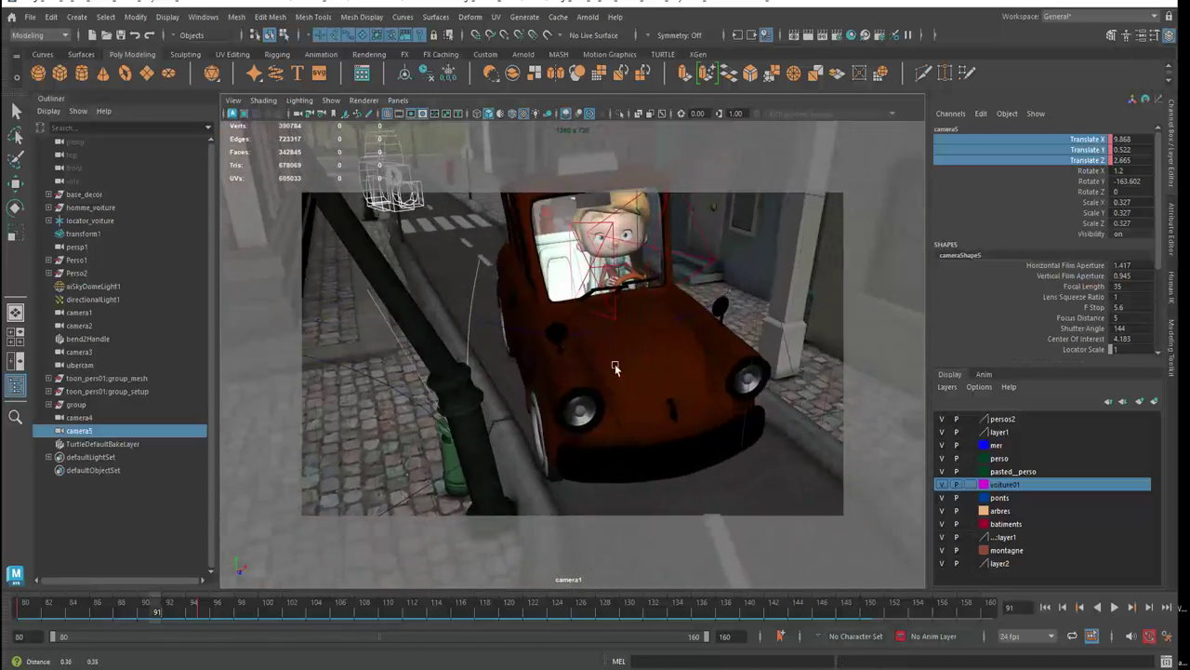
pyautogui.keyDown('alt'); pyautogui.moveTo(615, 368); pyautogui.dragTo(606, 385); pyautogui.keyUp('alt')
# Frame camera1 on the red car from its left-front, then clear the selection.
pyautogui.click(558, 400)
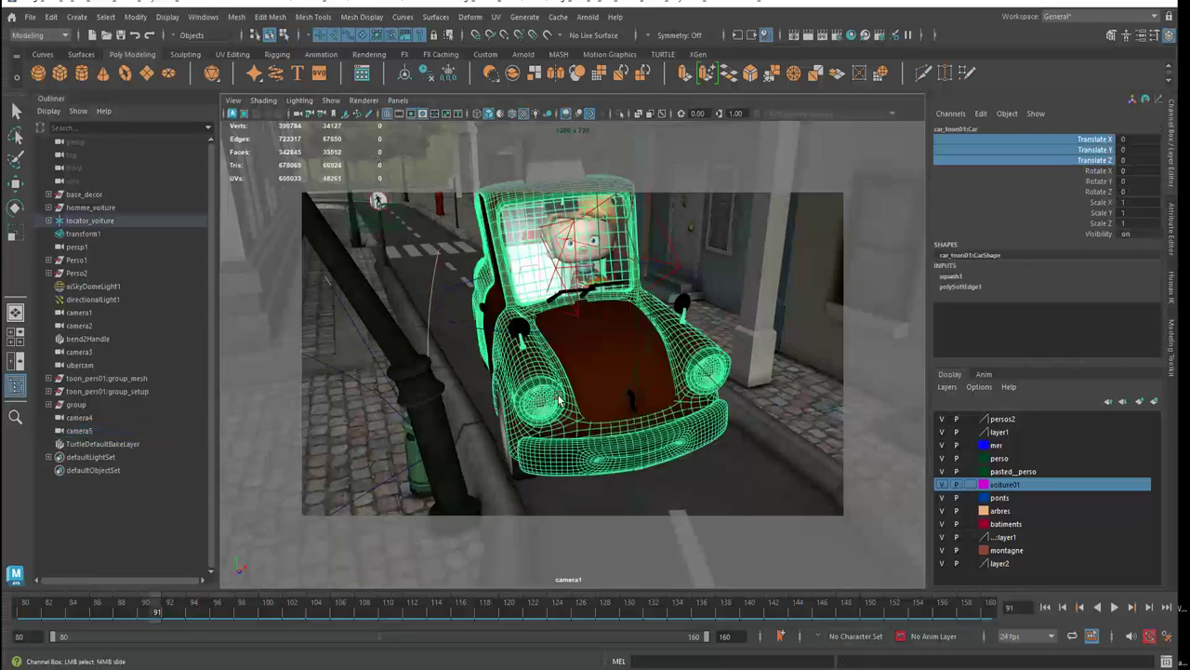
pyautogui.press('f')
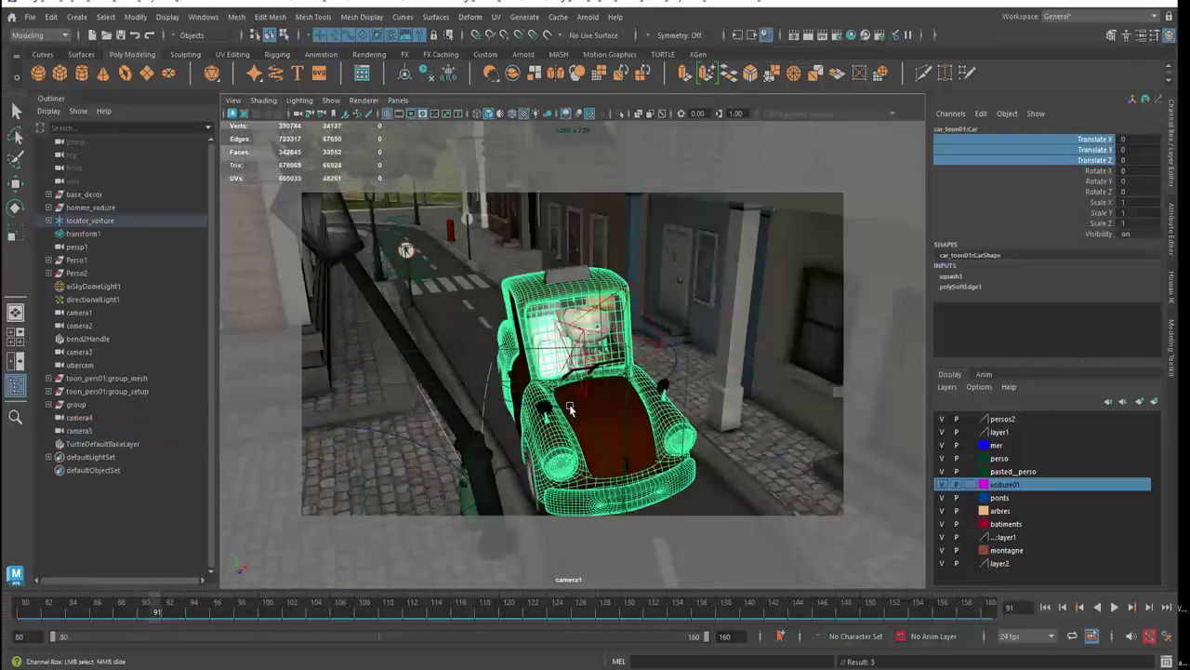
pyautogui.keyDown('alt'); pyautogui.moveTo(571, 411); pyautogui.dragTo(614, 414); pyautogui.keyUp('alt')
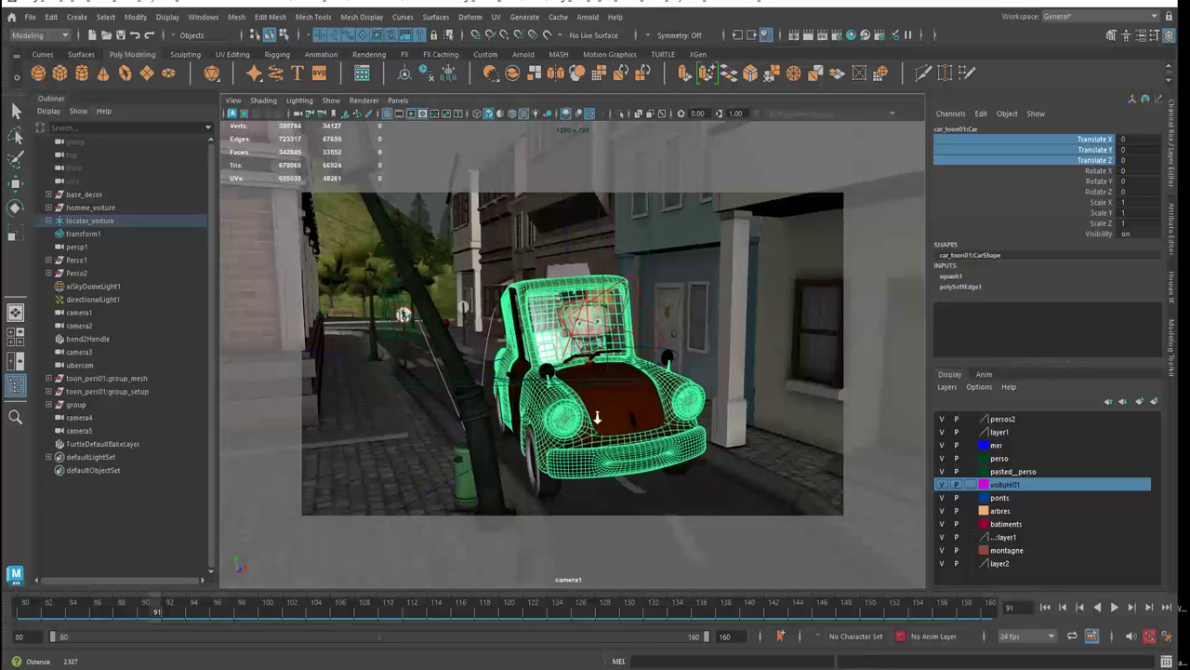
pyautogui.keyDown('alt'); pyautogui.moveTo(627, 417); pyautogui.dragTo(653, 384, button='right'); pyautogui.keyUp('alt')
pyautogui.moveTo(653, 384)
pyautogui.keyDown('alt'); pyautogui.mouseDown()
pyautogui.moveTo(583, 402)
pyautogui.moveTo(600, 401)
pyautogui.mouseUp(); pyautogui.keyUp('alt')
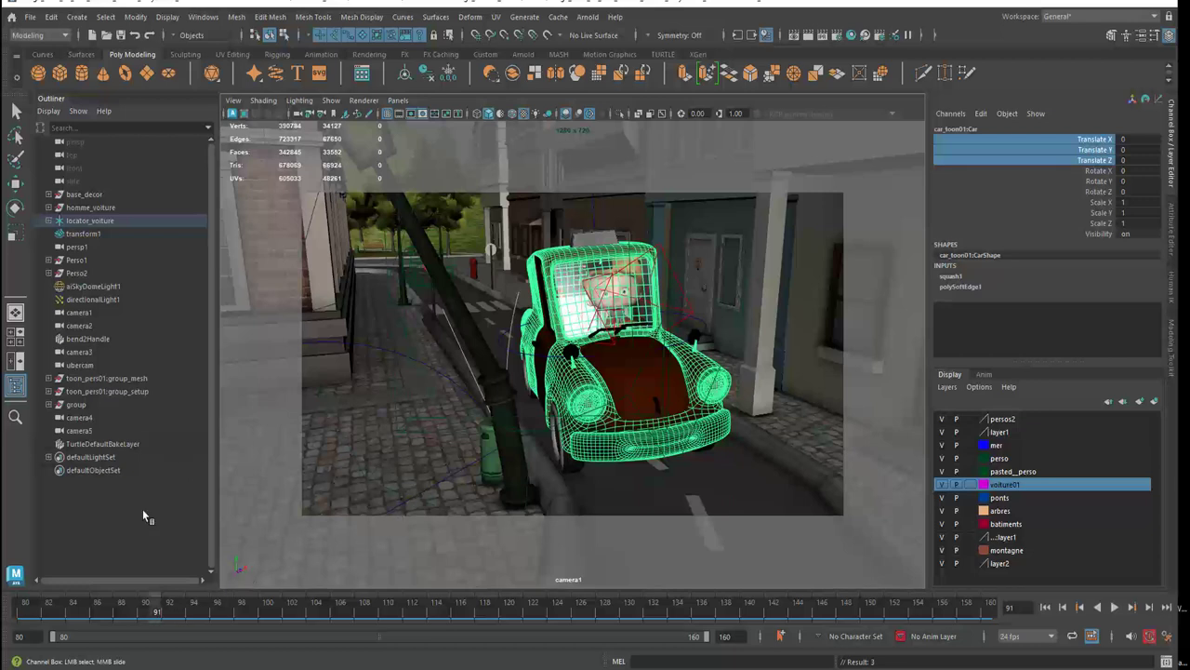
pyautogui.click(109, 469)
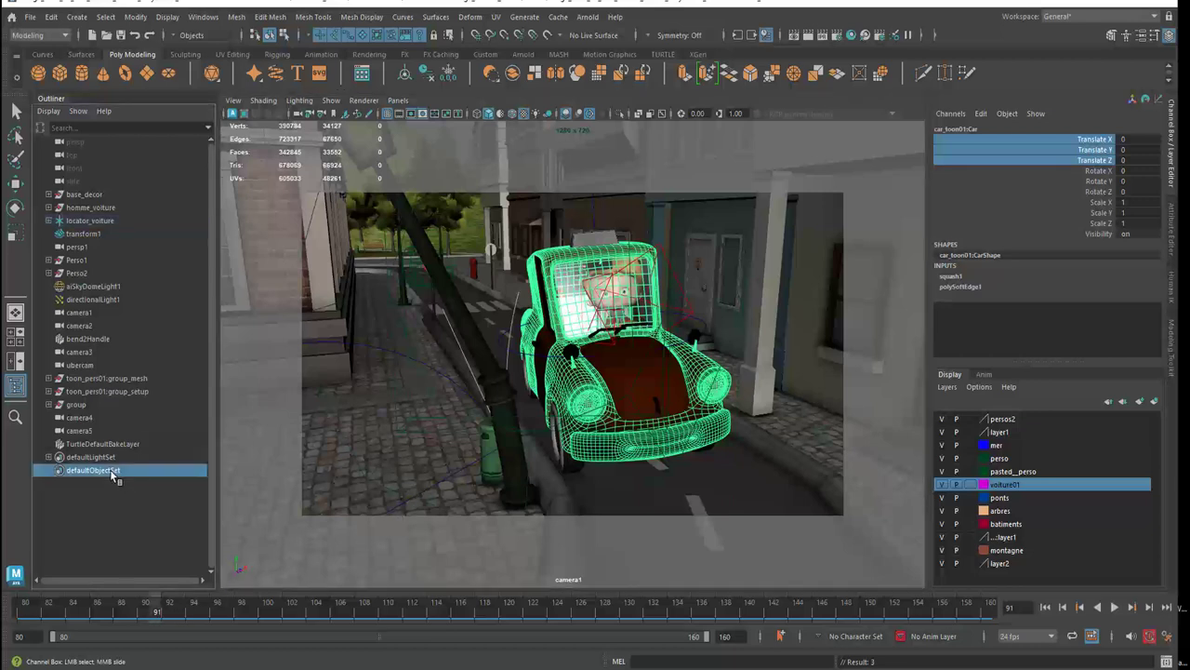
pyautogui.click(131, 542)
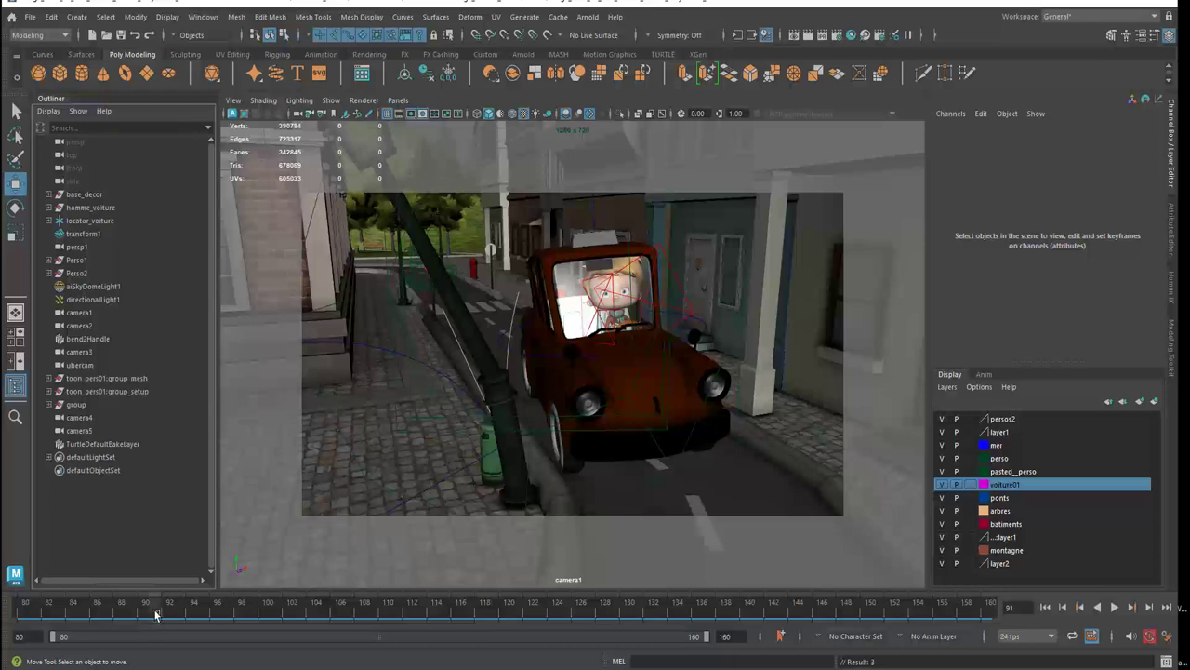
# Select camera1 and play its animation, scrubbing to around frame 100.
pyautogui.click(82, 314)
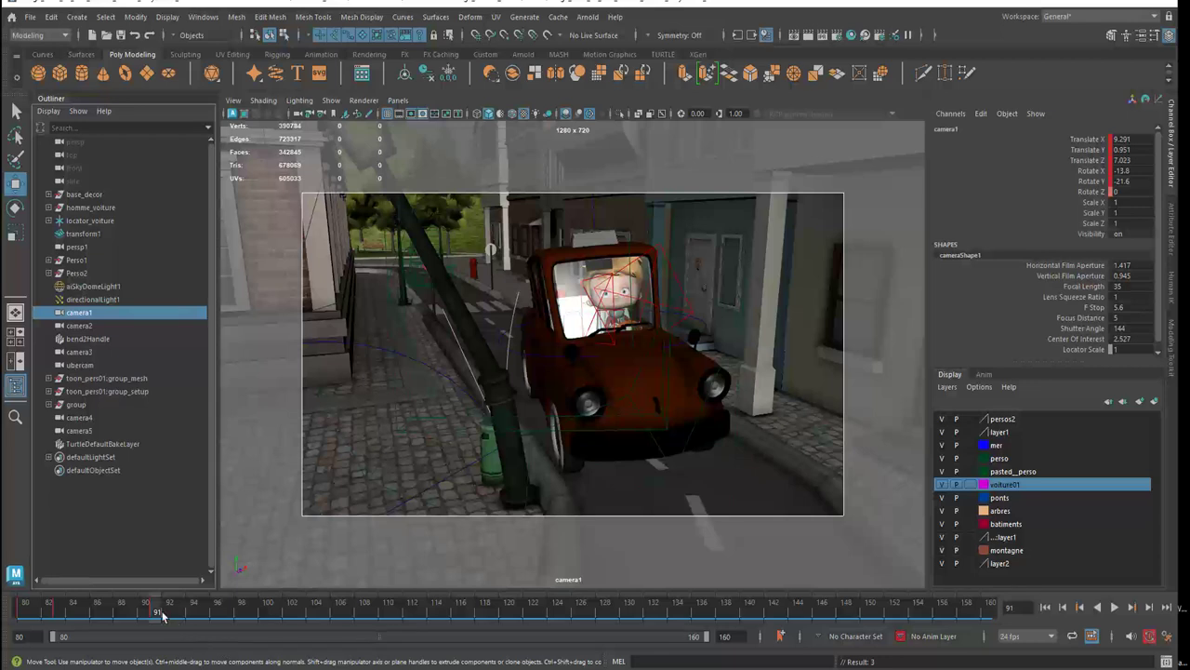
pyautogui.hotkey('alt', 'v')
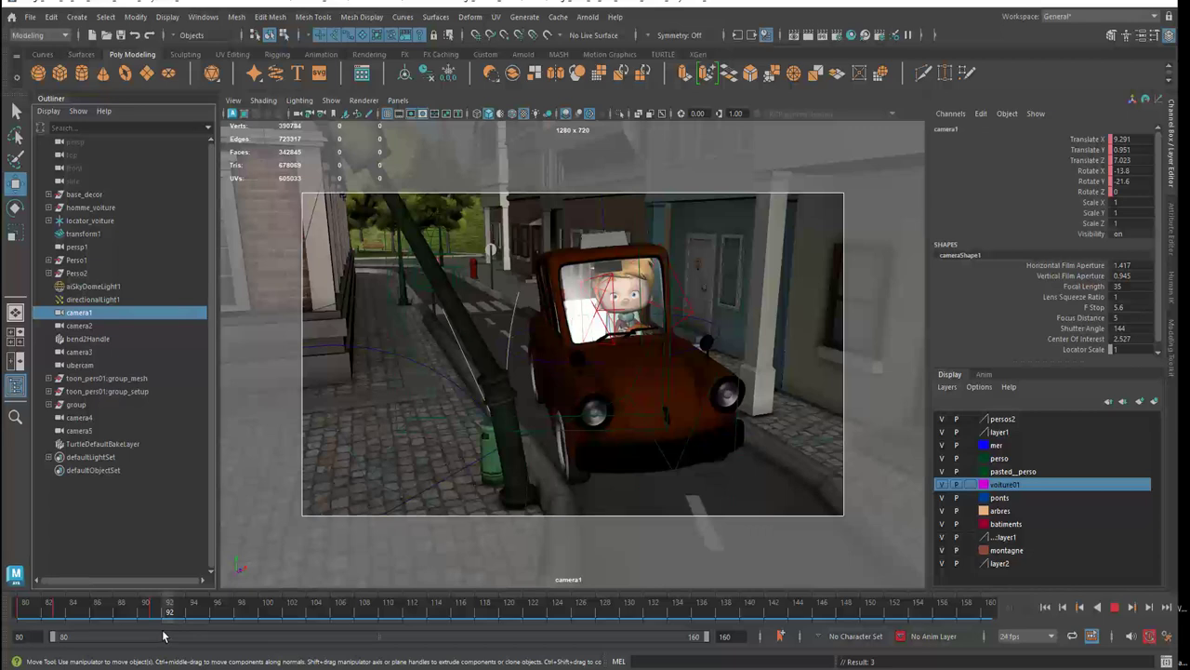
pyautogui.moveTo(169, 636); pyautogui.dragTo(318, 638)
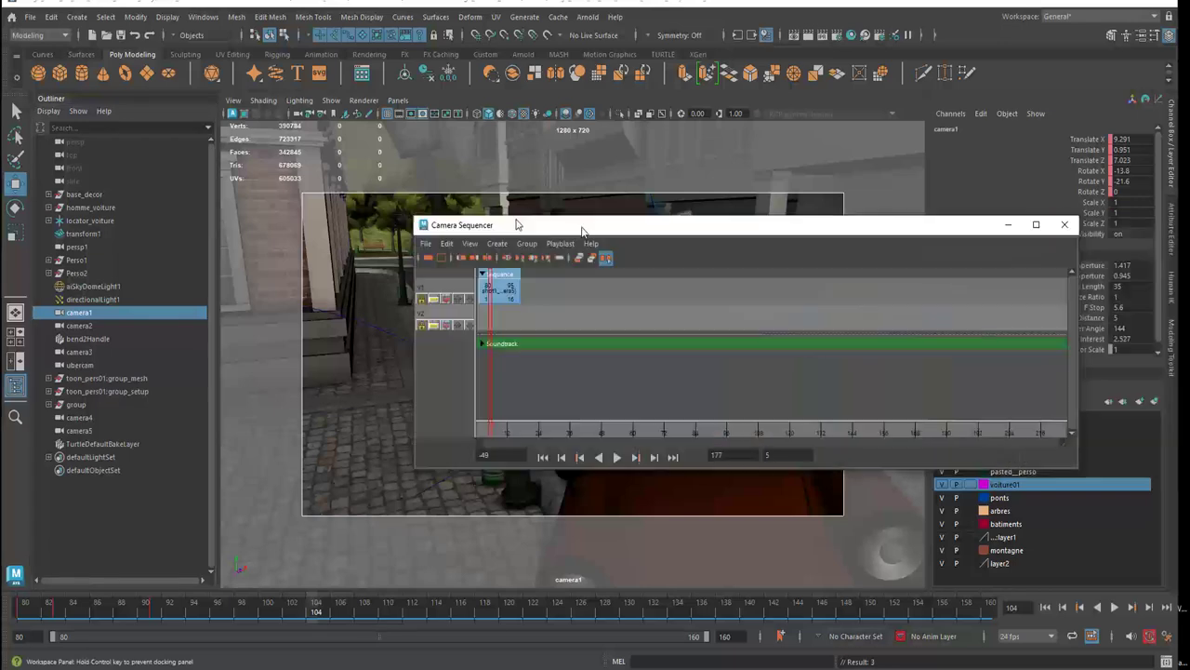
# Bring the Camera Sequencer back, set its time to frame 95, and open its Create menu.
pyautogui.moveTo(521, 221); pyautogui.dragTo(369, 190)
pyautogui.moveTo(337, 295); pyautogui.dragTo(367, 290)
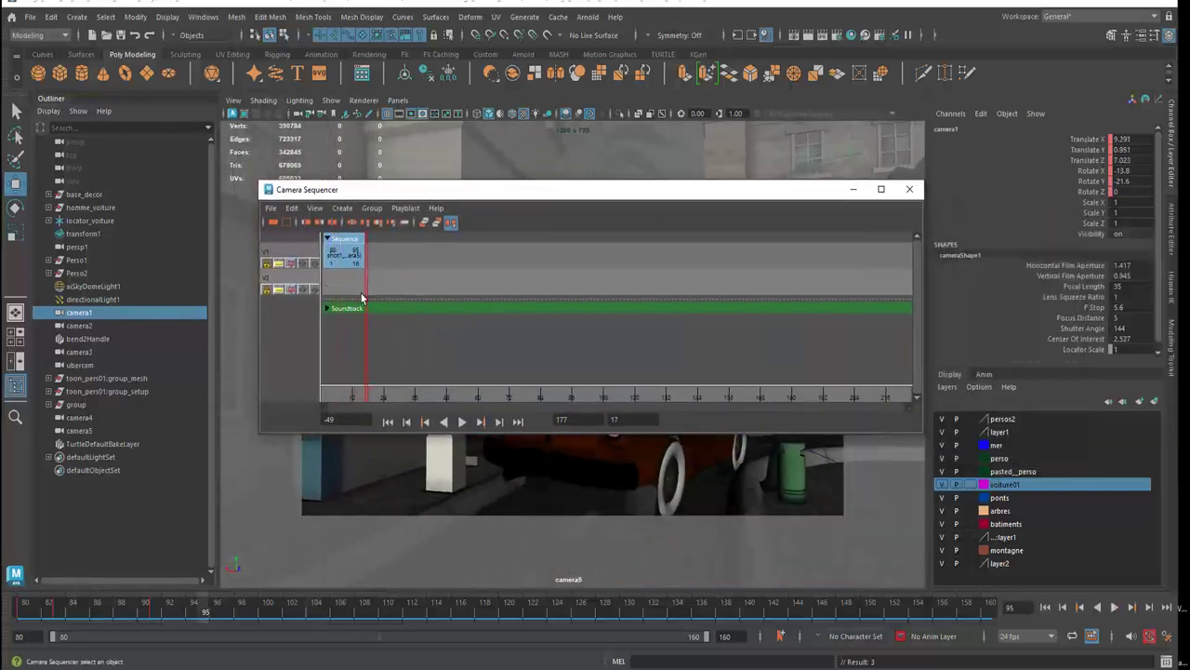
pyautogui.click(340, 209)
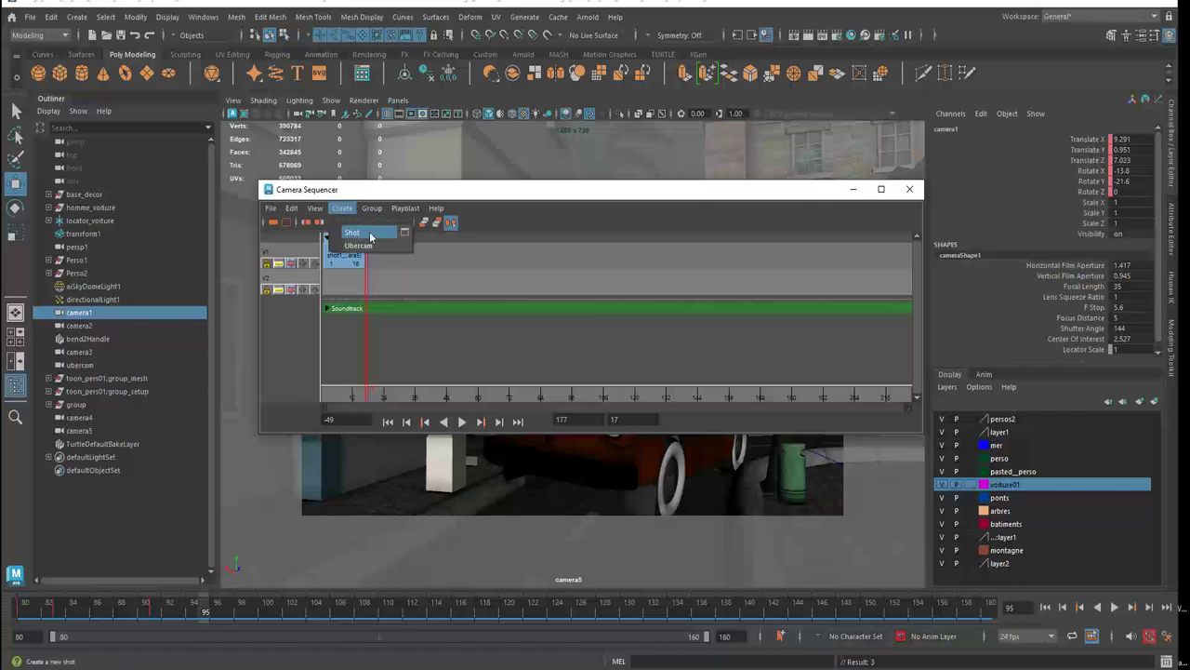
# Create shot2_cam1 spanning frames 92 to 105 from the Create Shot options.
pyautogui.click(405, 232)
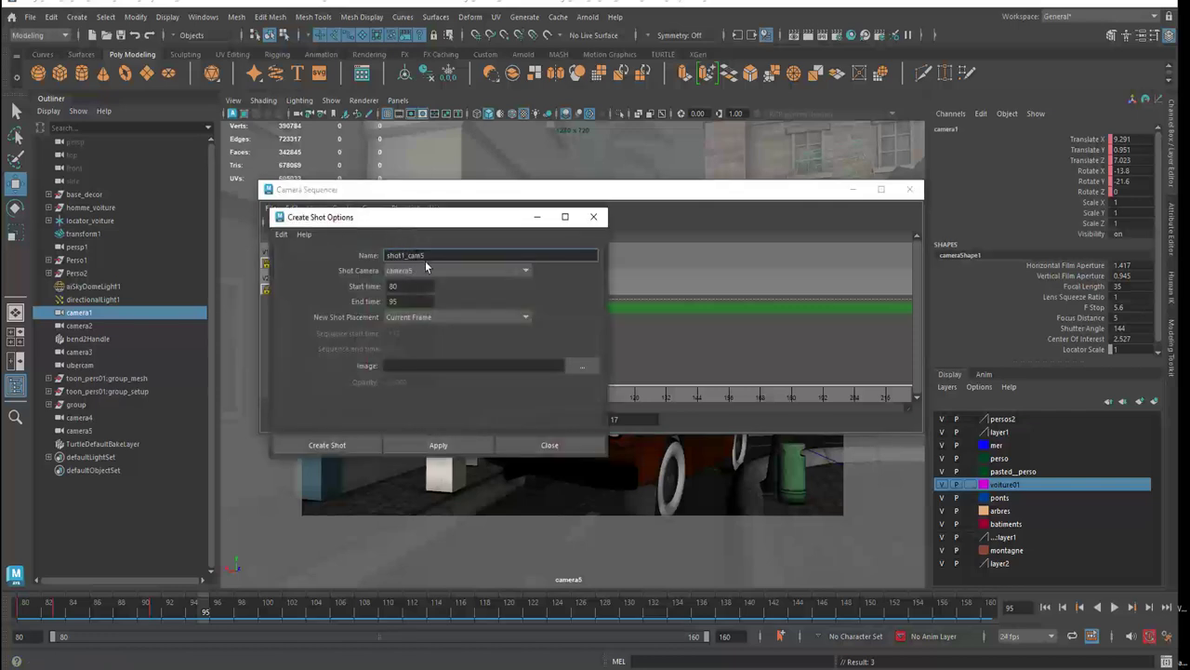
pyautogui.click(406, 255)
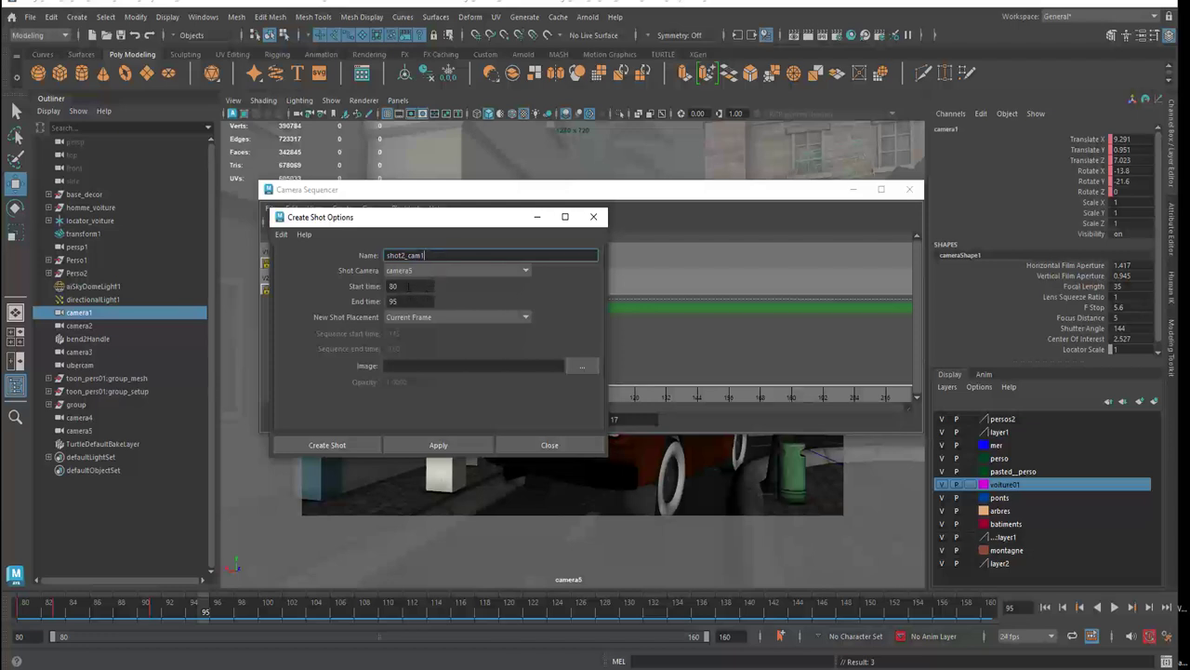
pyautogui.doubleClick(395, 301)
pyautogui.write('105')
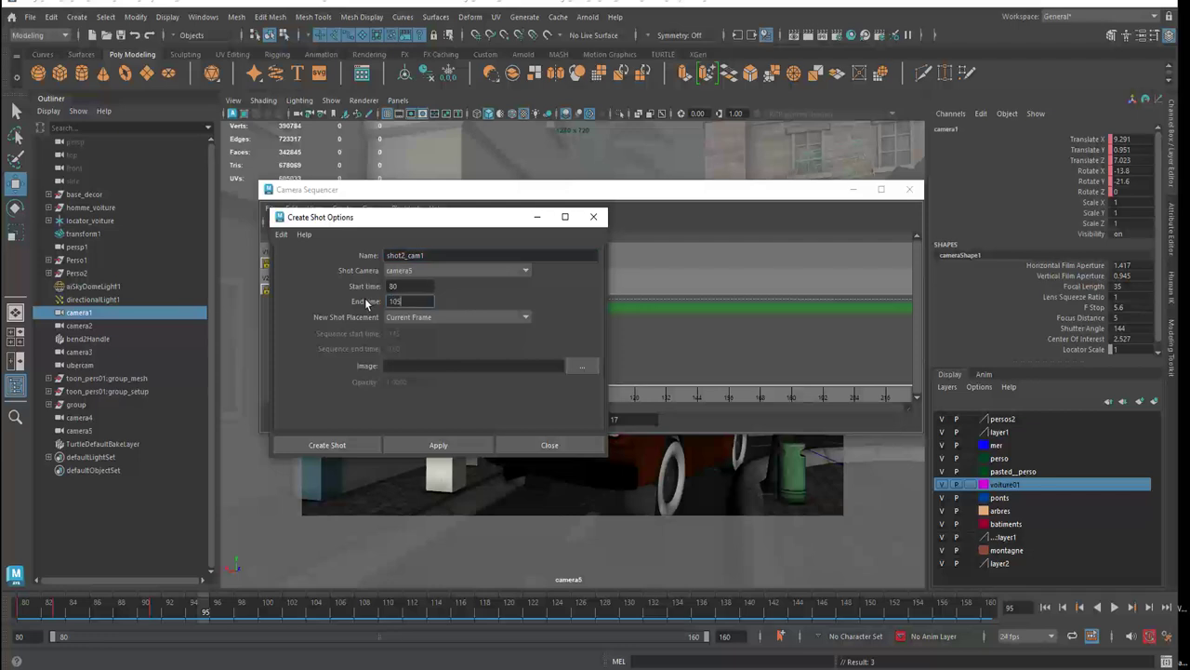
pyautogui.doubleClick(407, 286)
pyautogui.write('2')
pyautogui.click(410, 440)
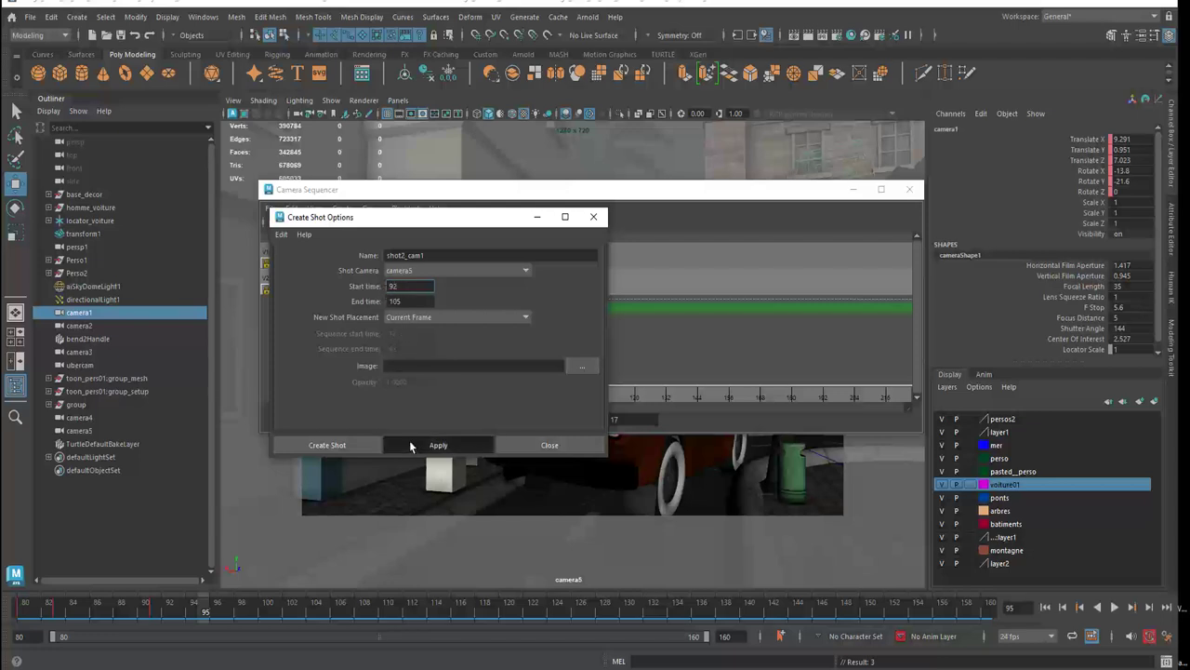
pyautogui.click(338, 446)
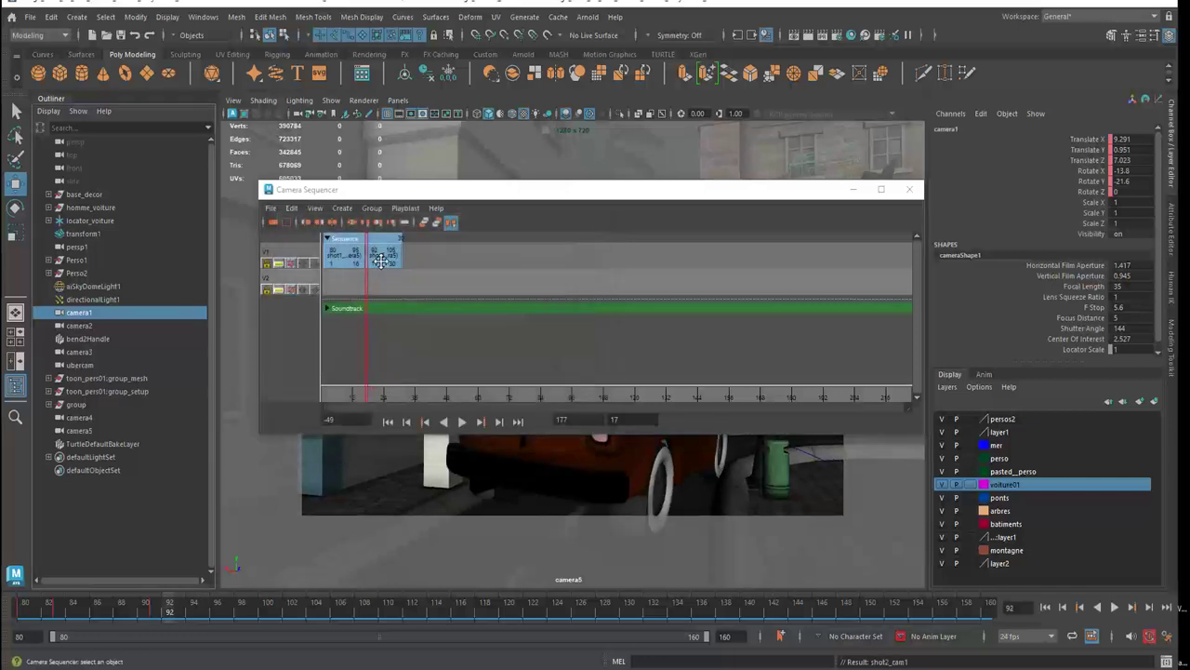
# Select the shot2_cam1 clip in the sequencer timeline and delete it.
pyautogui.click(381, 257)
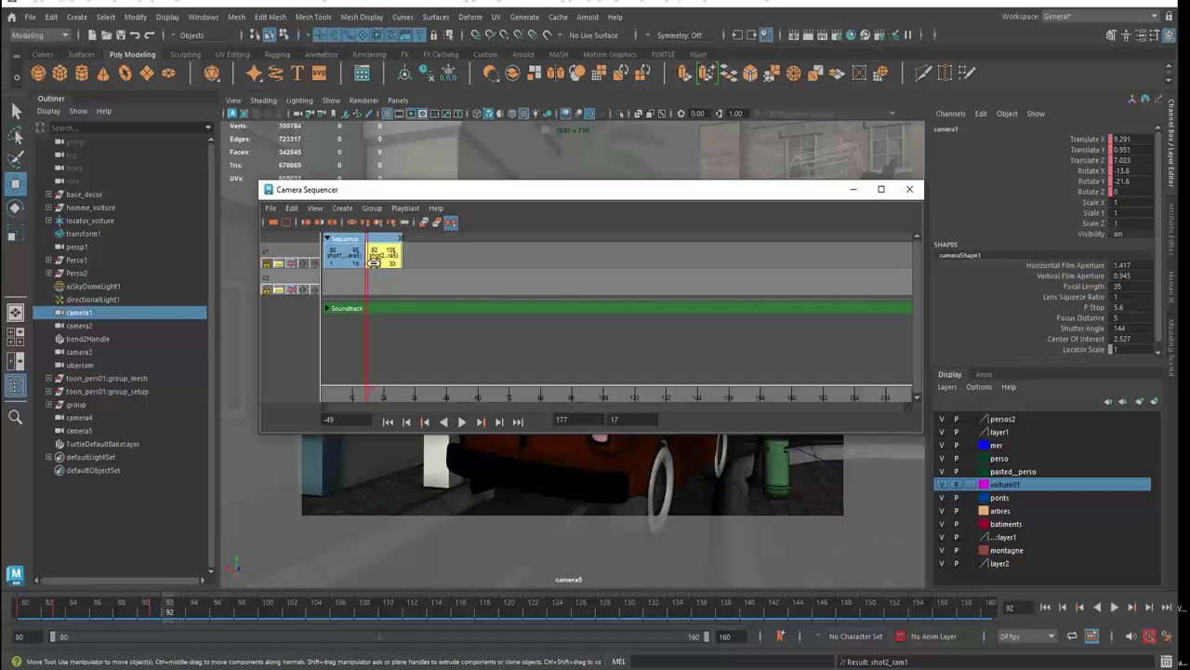
pyautogui.keyDown('alt'); pyautogui.moveTo(420, 284); pyautogui.dragTo(481, 284, button='middle'); pyautogui.keyUp('alt')
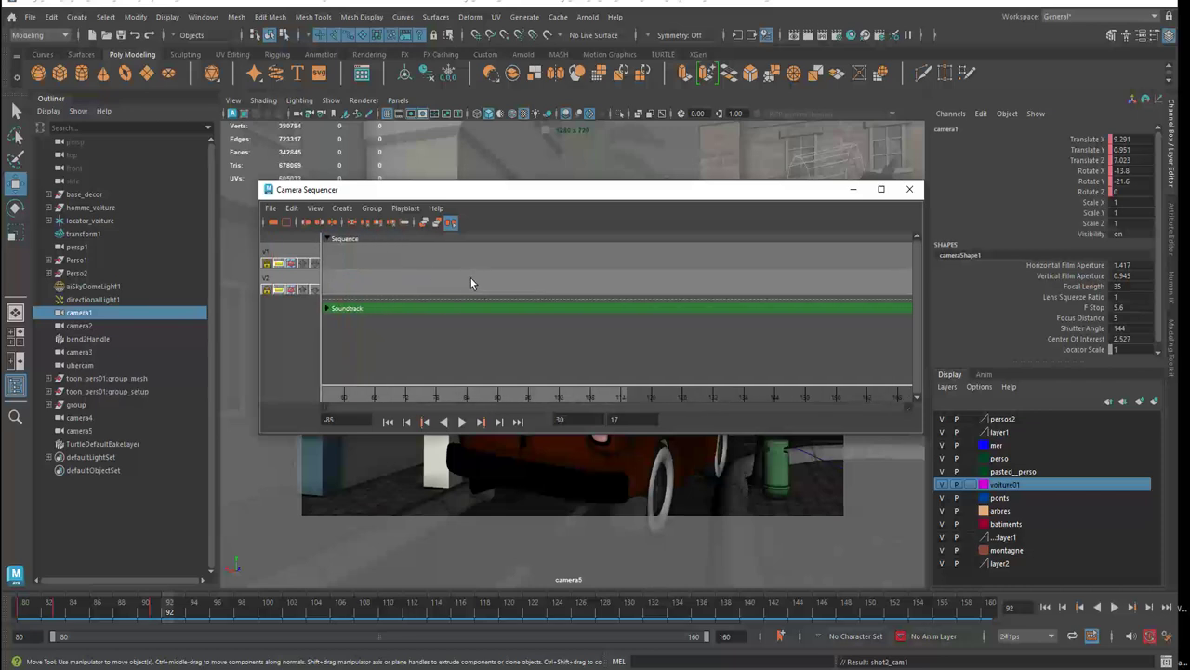
pyautogui.moveTo(471, 279)
pyautogui.keyDown('alt'); pyautogui.mouseDown(button='middle')
pyautogui.moveTo(786, 306)
pyautogui.moveTo(762, 306)
pyautogui.mouseUp(button='middle'); pyautogui.keyUp('alt')
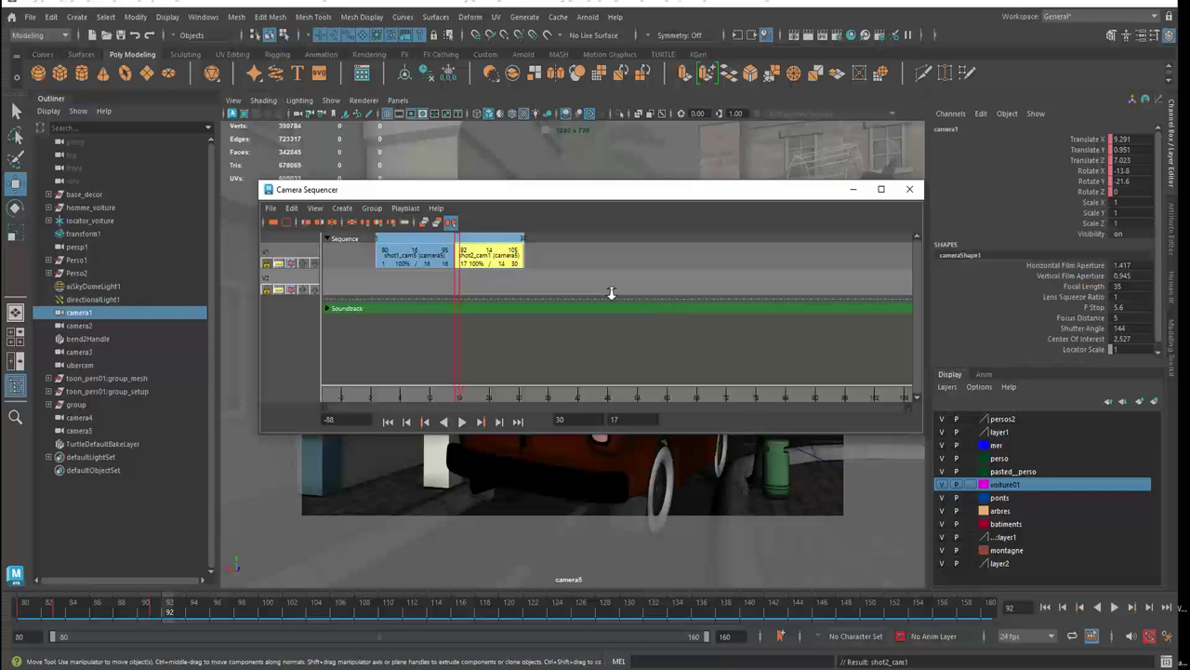
pyautogui.moveTo(611, 292)
pyautogui.keyDown('alt'); pyautogui.mouseDown(button='right')
pyautogui.moveTo(712, 297)
pyautogui.moveTo(692, 298)
pyautogui.mouseUp(button='right'); pyautogui.keyUp('alt')
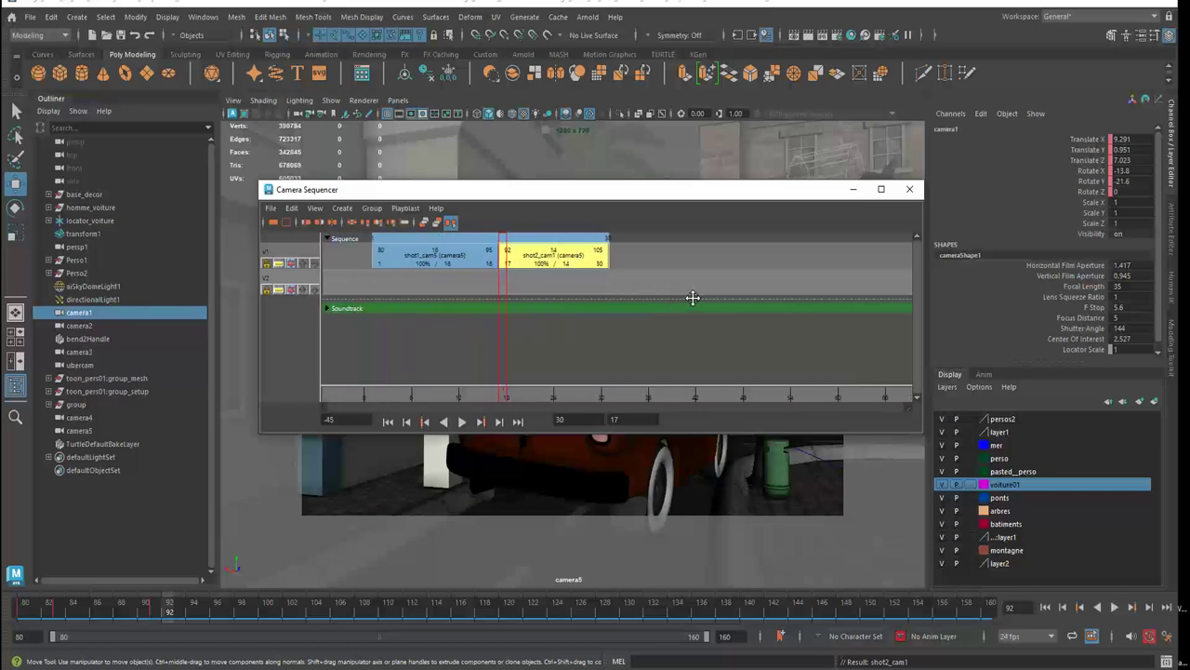
pyautogui.keyDown('alt'); pyautogui.moveTo(693, 297); pyautogui.dragTo(676, 295, button='middle'); pyautogui.keyUp('alt')
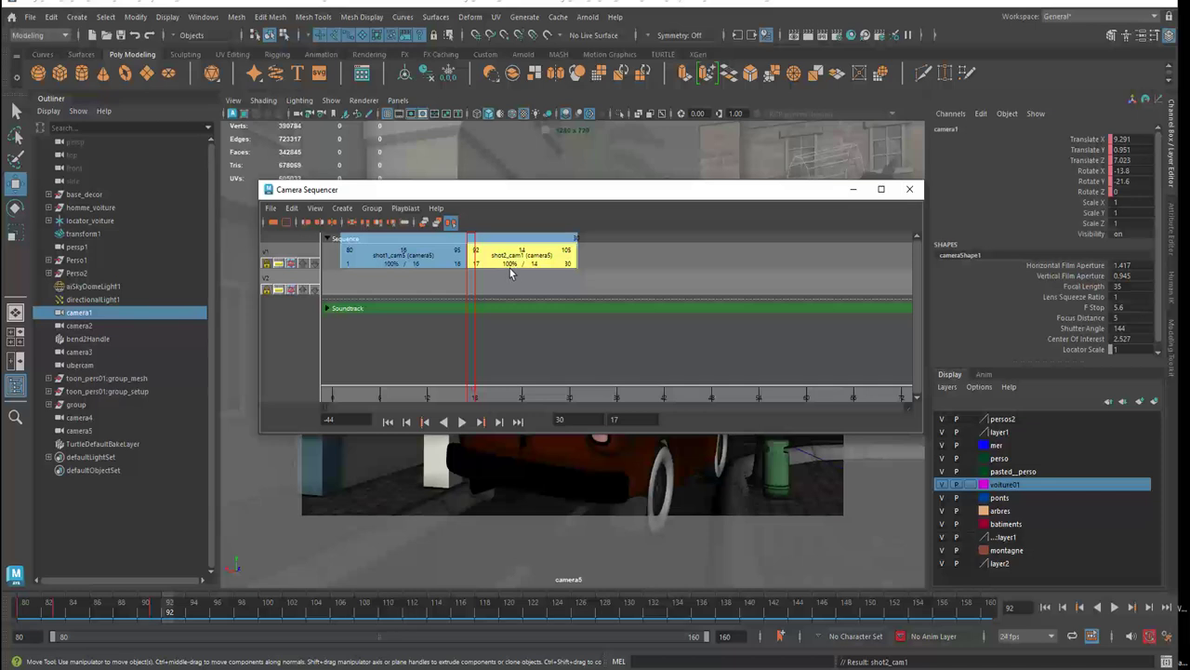
pyautogui.moveTo(522, 196); pyautogui.dragTo(476, 267)
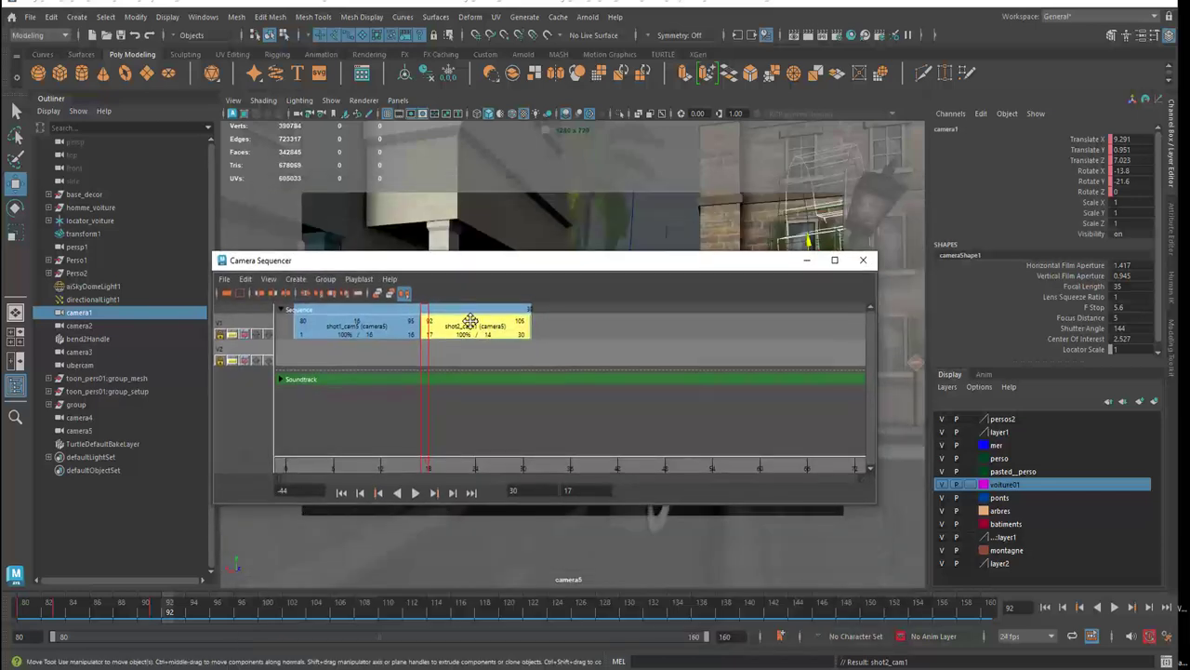
pyautogui.press('Delete')
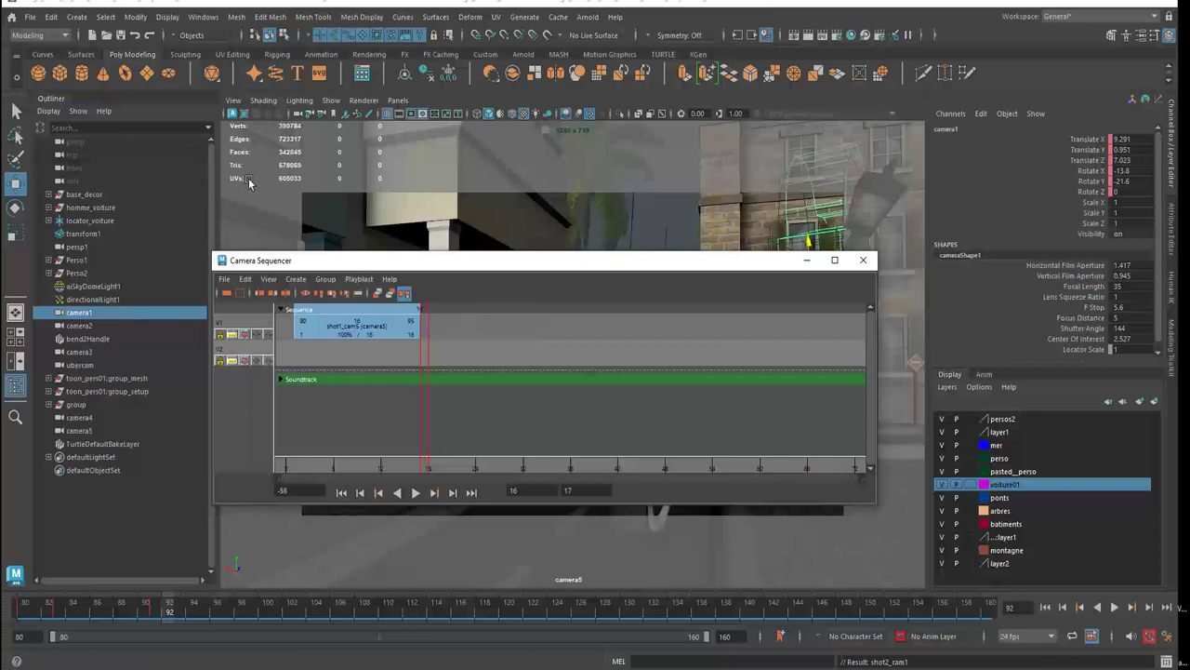
# Recreate shot2_cam1 with camera1 as its shot camera, covering frames 92 to 105.
pyautogui.click(305, 281)
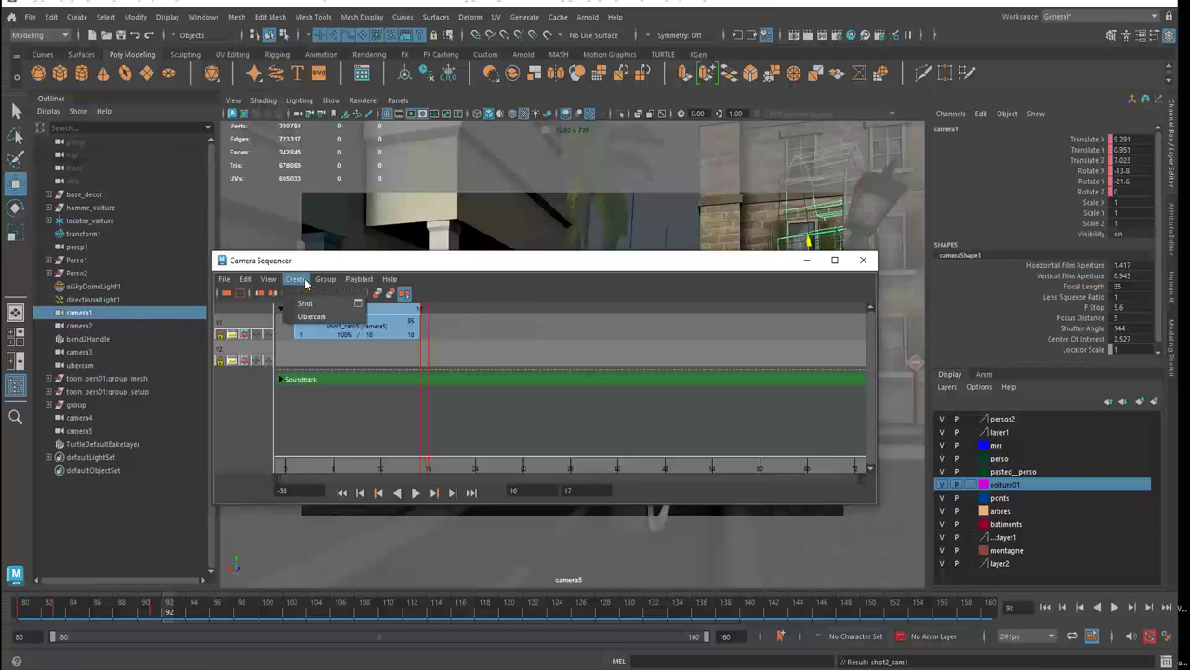
pyautogui.click(358, 304)
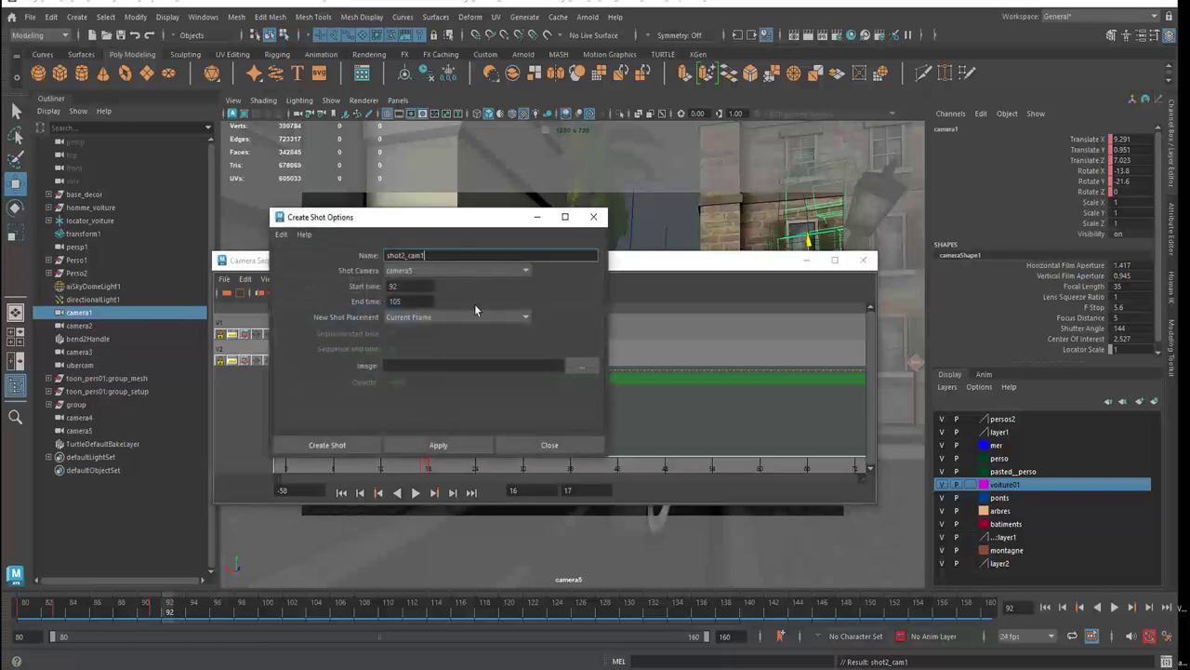
pyautogui.click(437, 271)
pyautogui.click(419, 282)
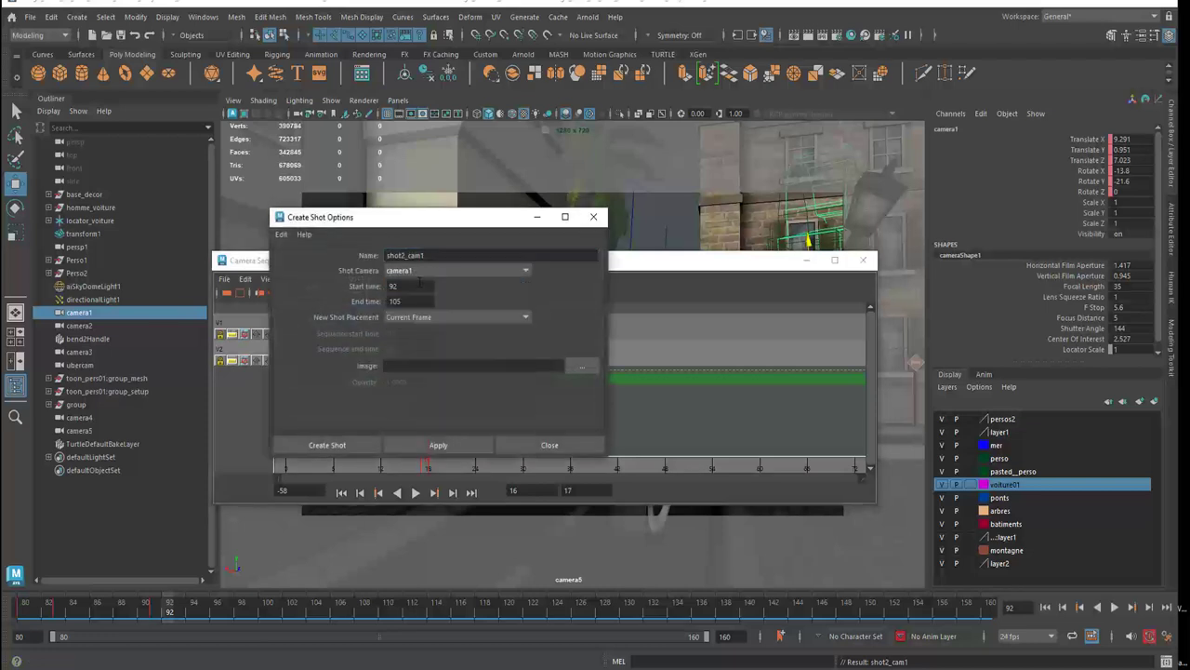
pyautogui.click(403, 254)
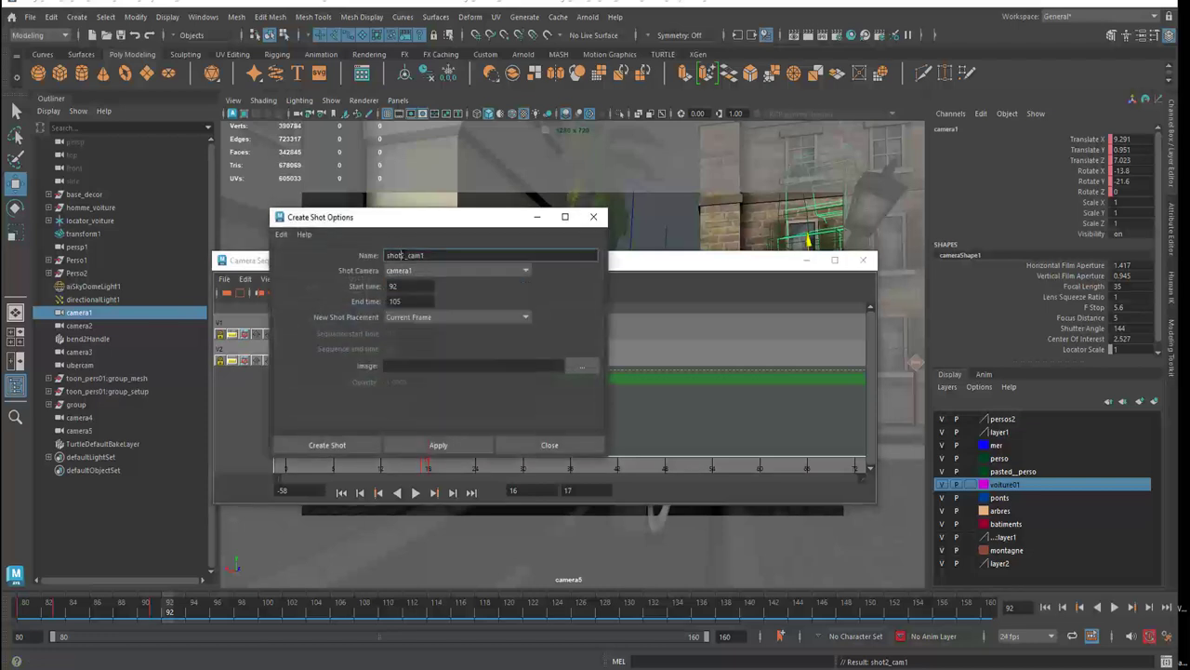
pyautogui.click(453, 255)
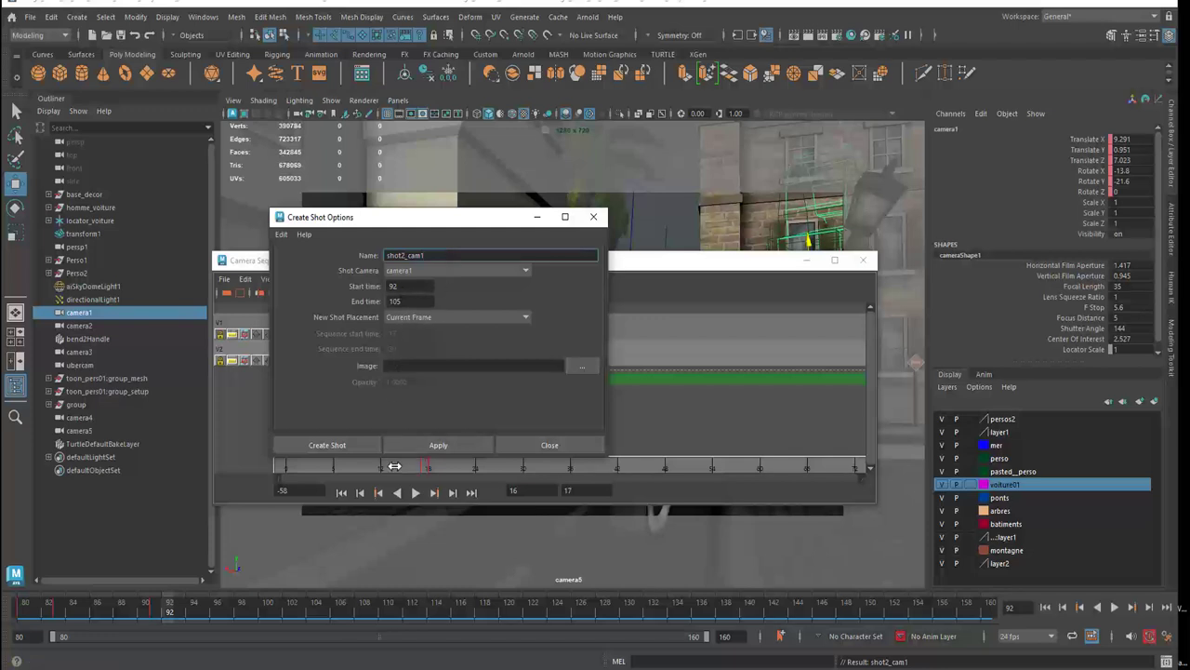
pyautogui.click(333, 445)
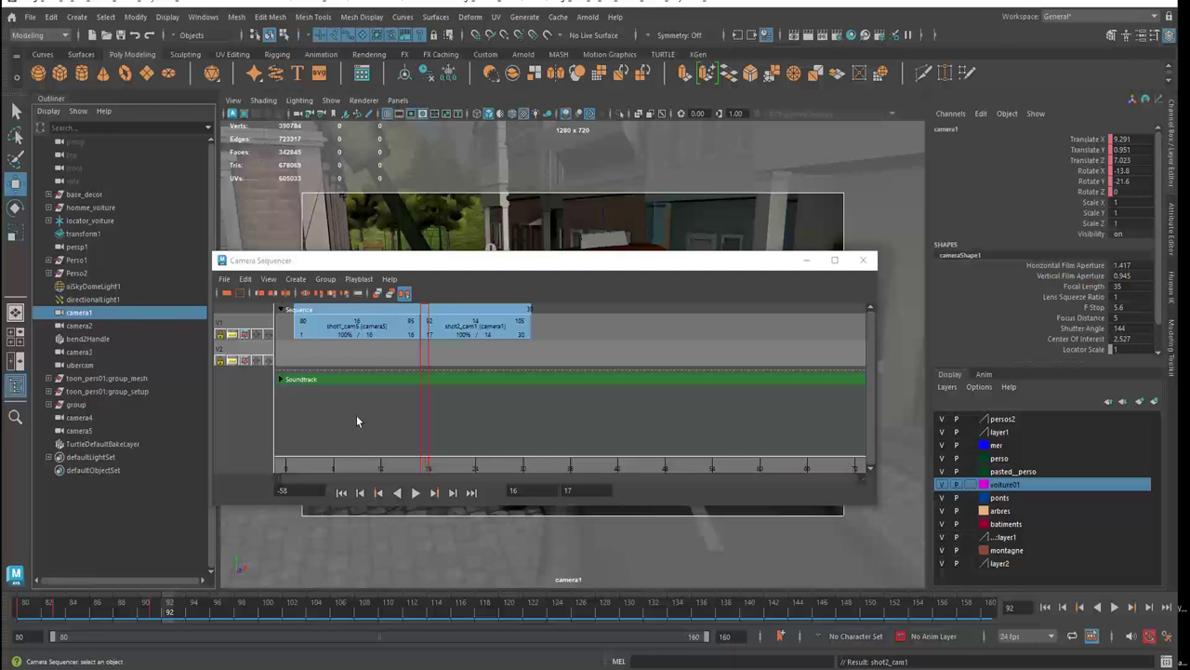
# Select shot2_cam1, play back the two-shot sequence, and move the sequencer window aside.
pyautogui.click(451, 327)
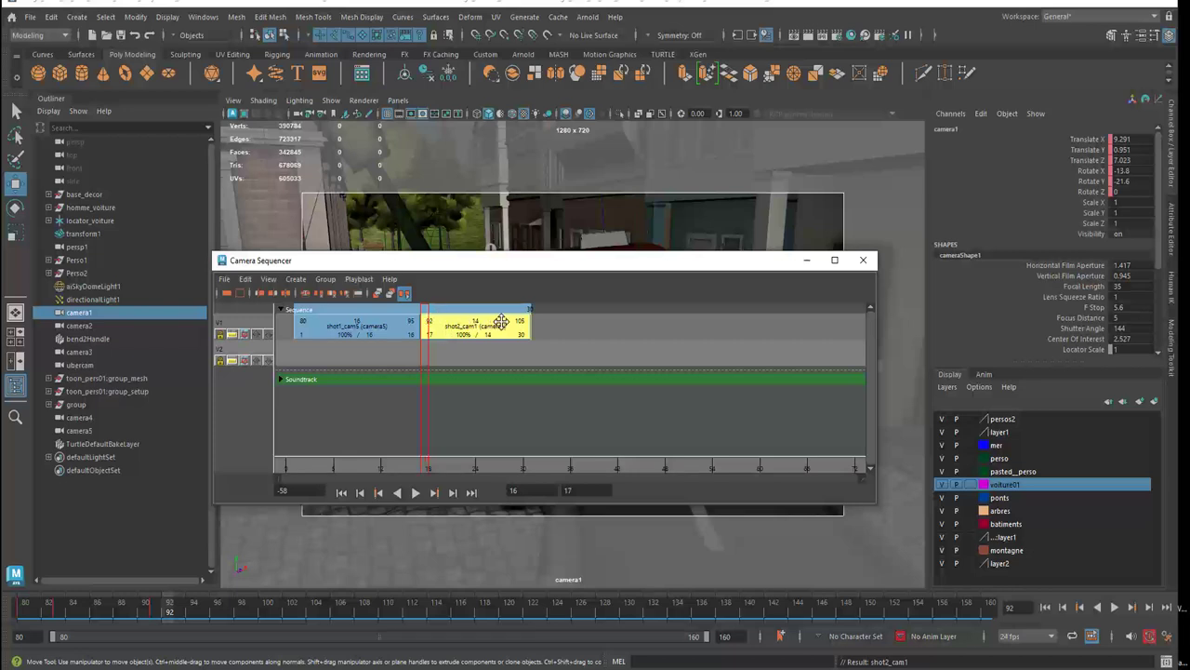
pyautogui.moveTo(455, 264); pyautogui.dragTo(491, 401)
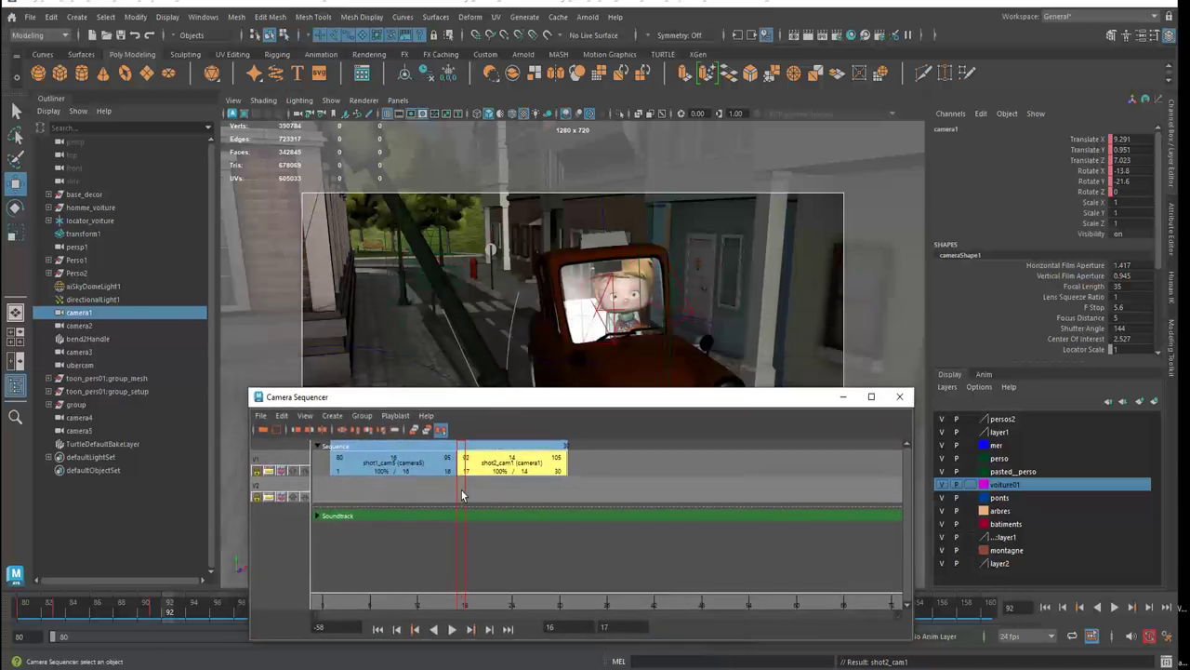
pyautogui.hotkey('alt', 'v')
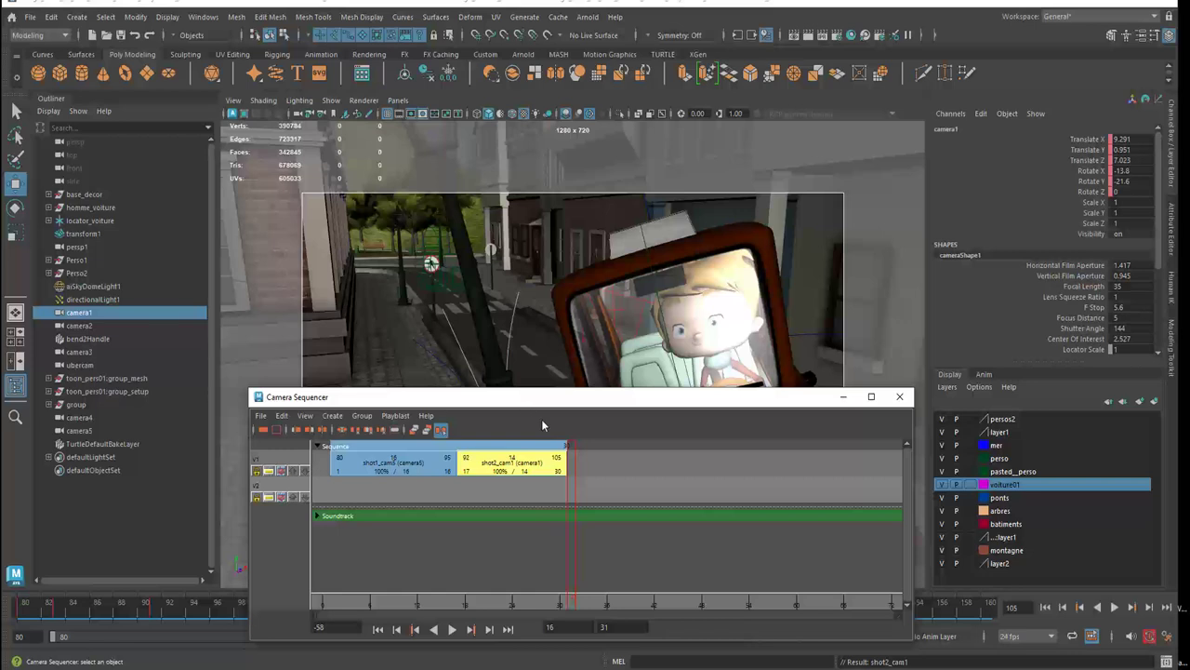
pyautogui.moveTo(541, 396); pyautogui.dragTo(518, 274)
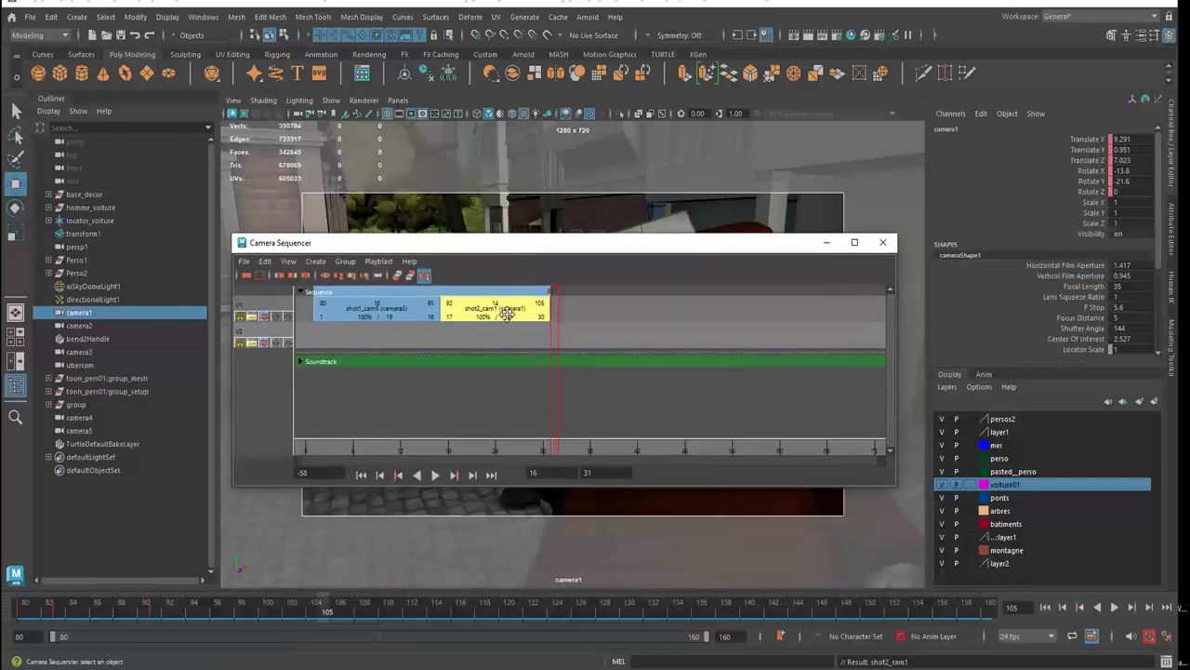
pyautogui.moveTo(478, 311)
pyautogui.mouseDown()
pyautogui.moveTo(478, 341)
pyautogui.moveTo(473, 318)
pyautogui.mouseUp()
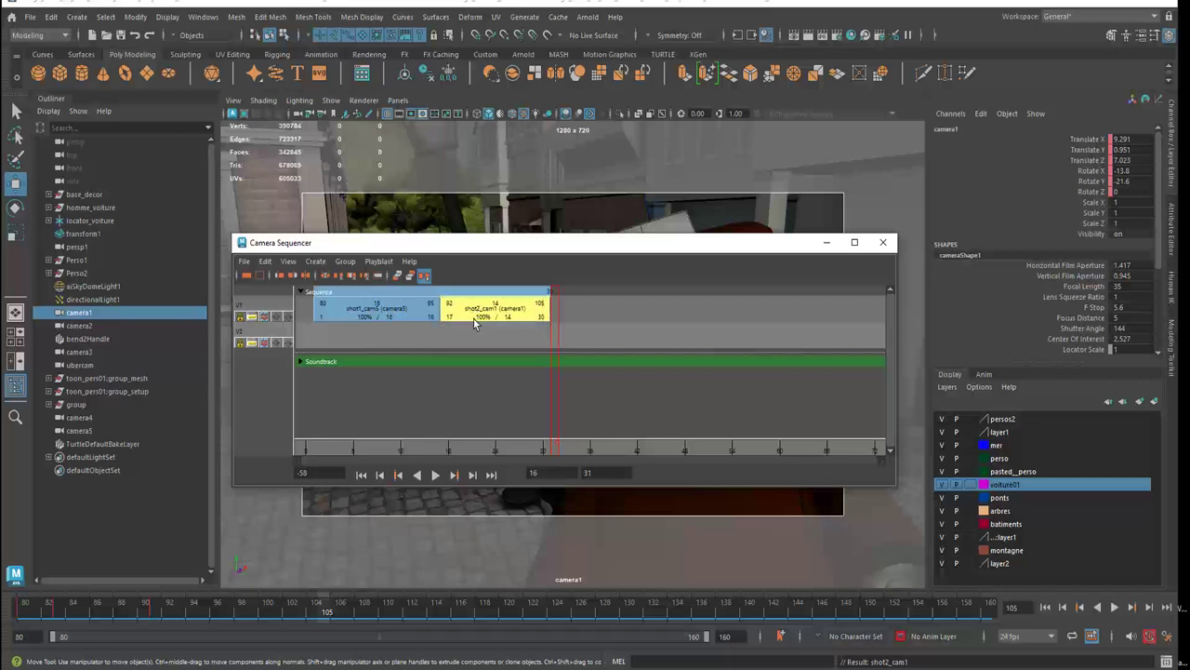
pyautogui.moveTo(500, 250); pyautogui.dragTo(345, 130)
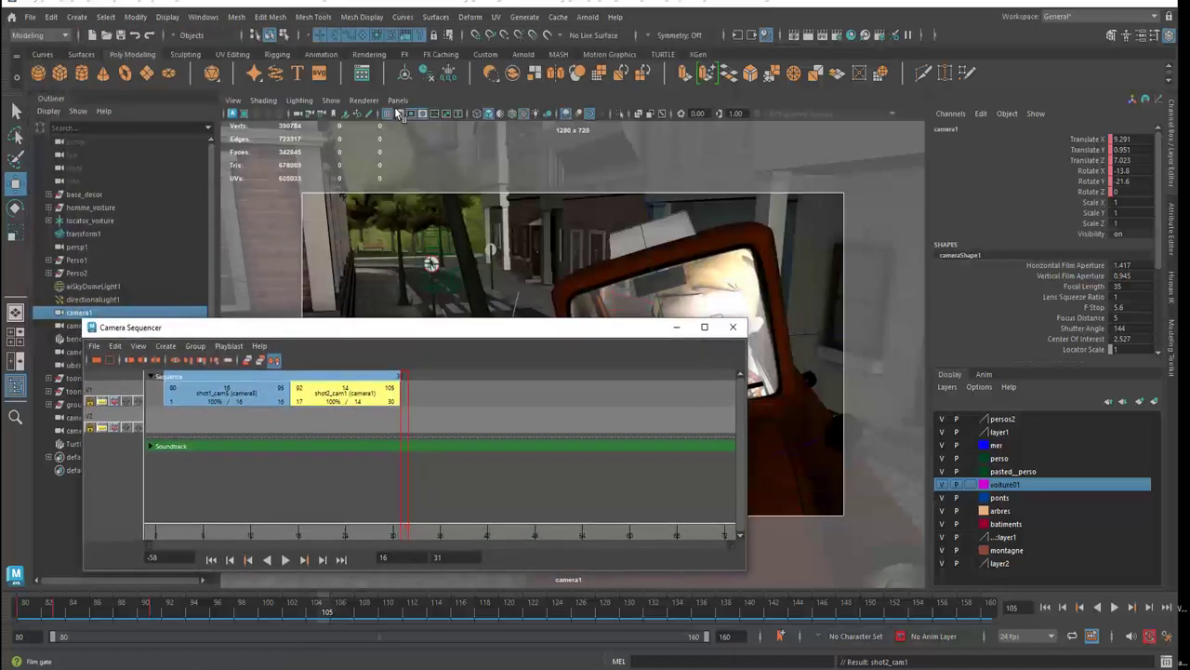
# Look through camera3, after briefly checking camera4.
pyautogui.moveTo(355, 333); pyautogui.dragTo(363, 321)
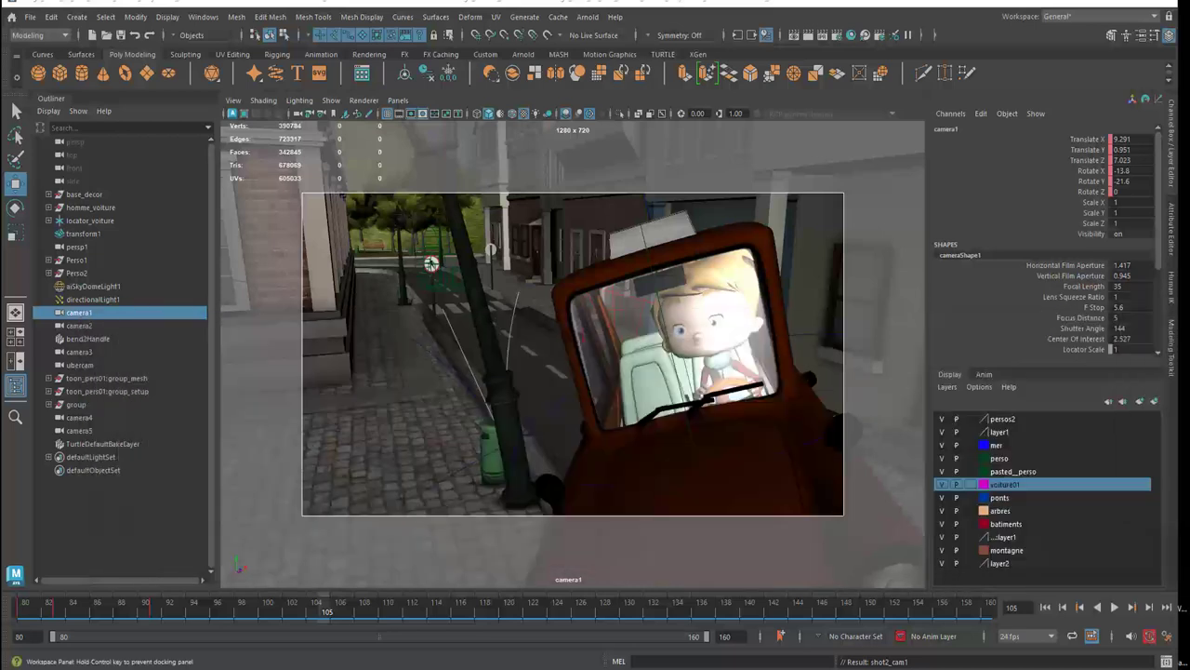
pyautogui.click(398, 100)
pyautogui.moveTo(418, 114)
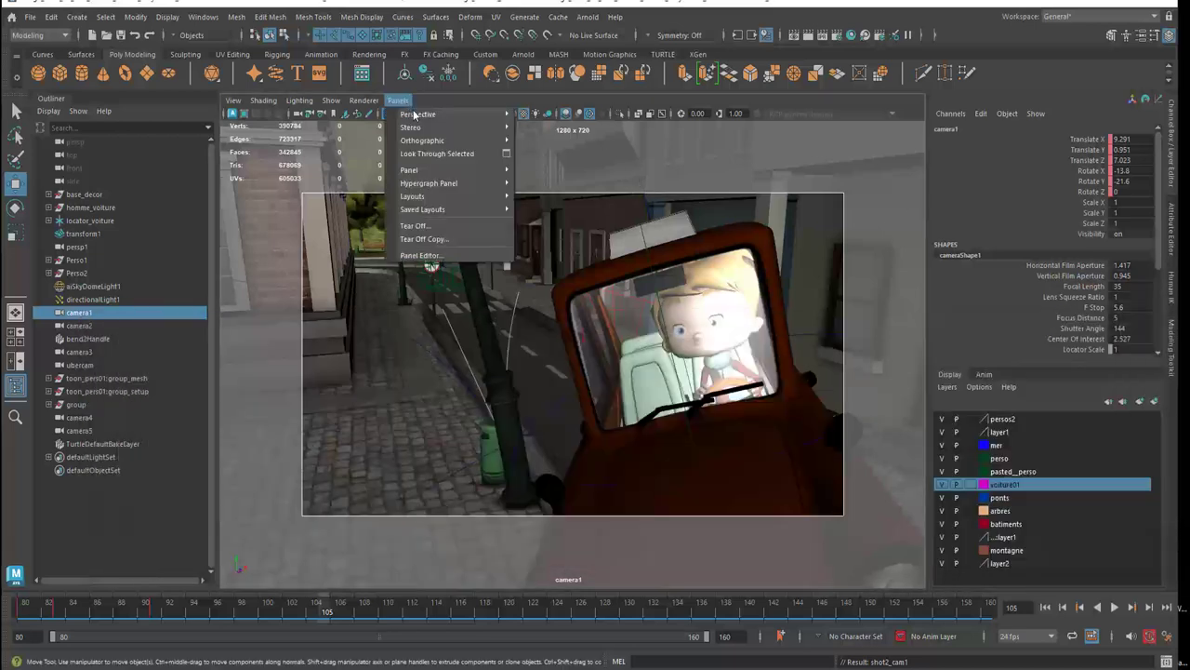
pyautogui.click(539, 141)
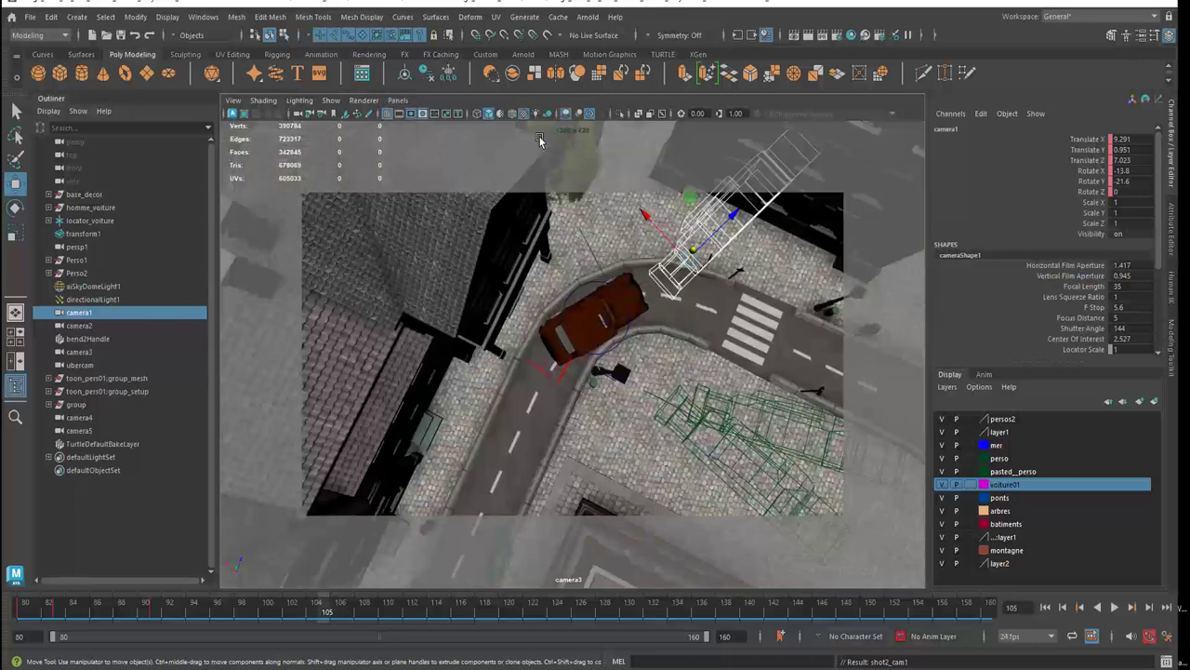
pyautogui.click(398, 99)
pyautogui.moveTo(418, 114)
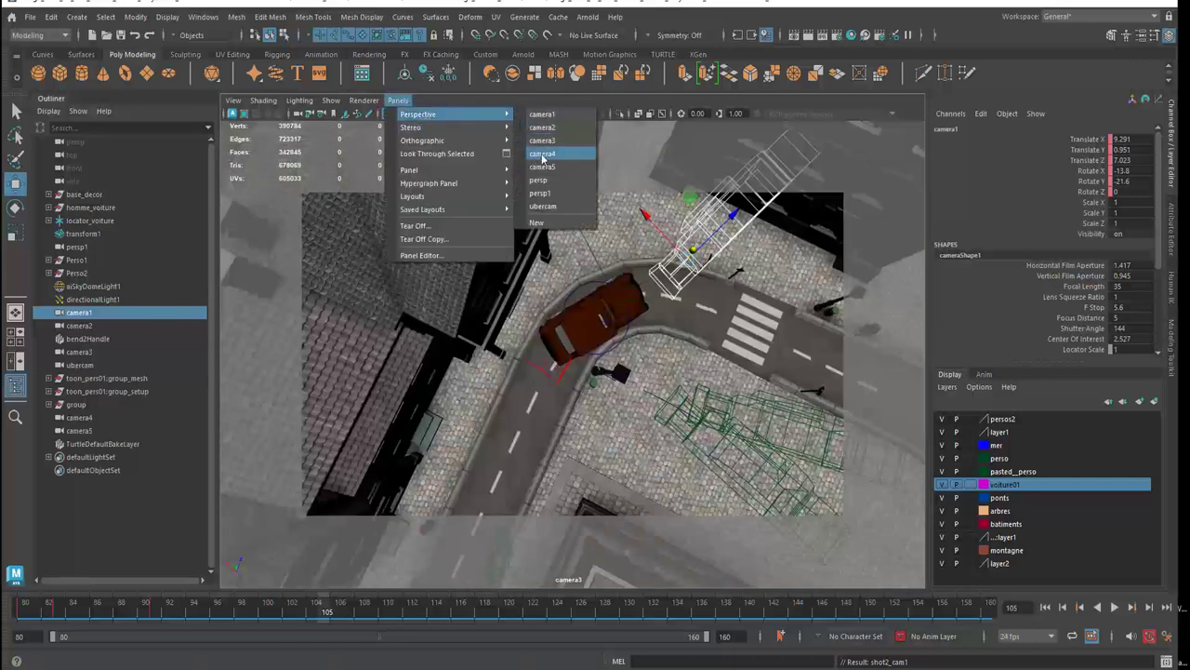
pyautogui.click(543, 155)
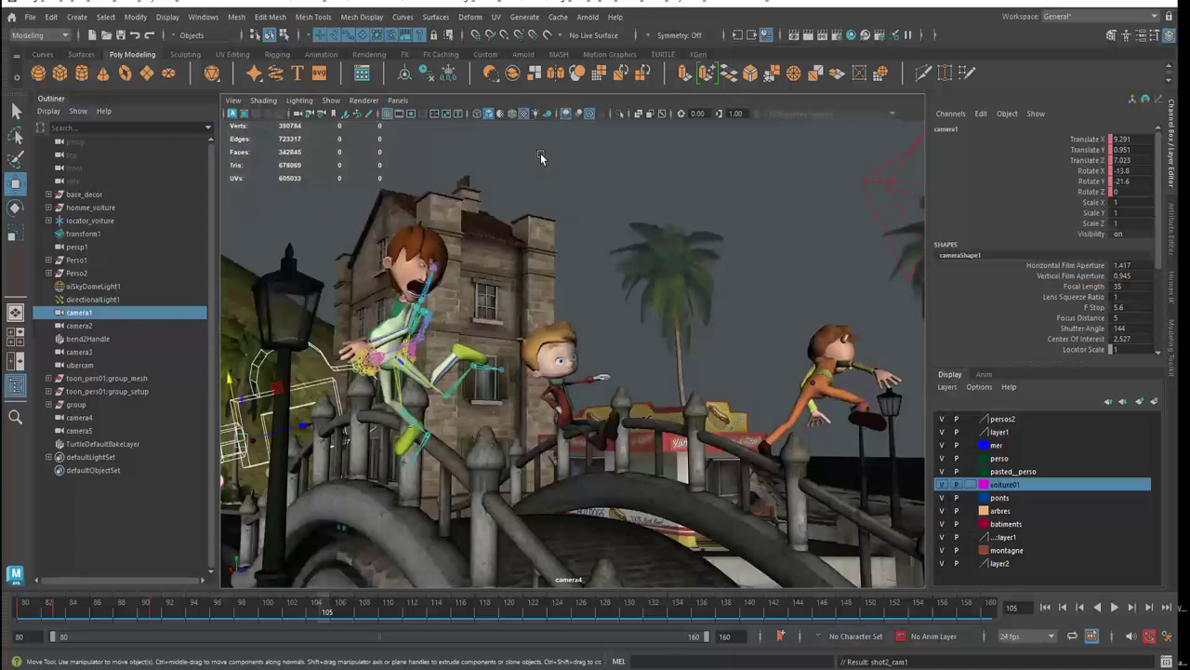
pyautogui.click(393, 100)
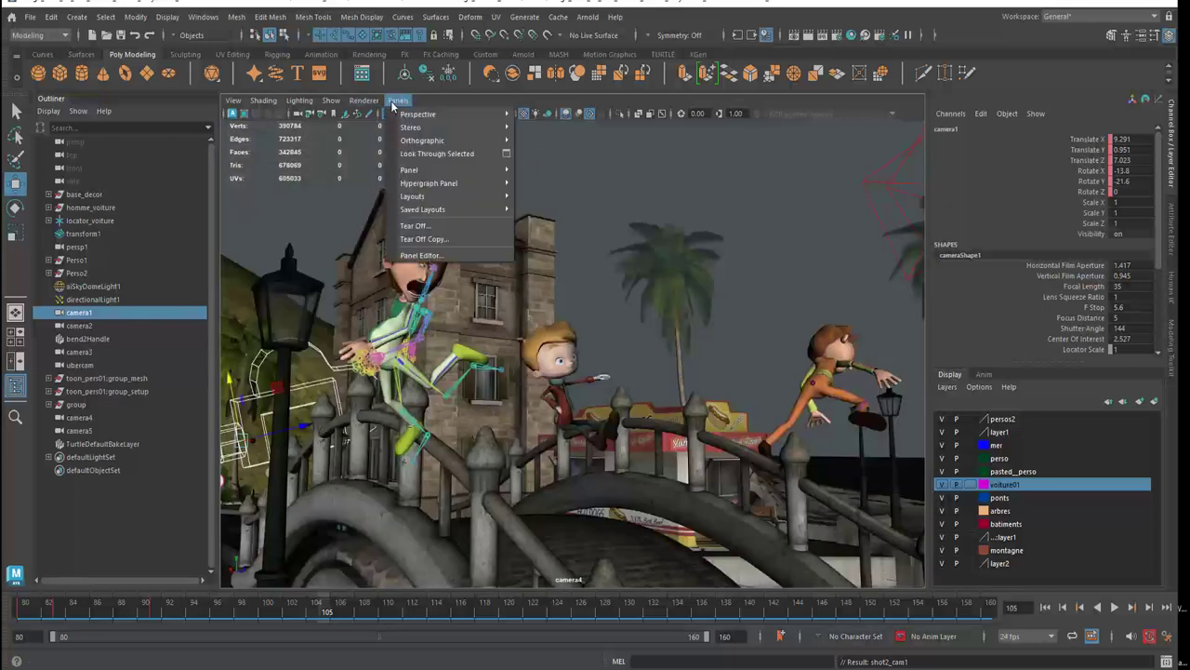
pyautogui.moveTo(418, 114)
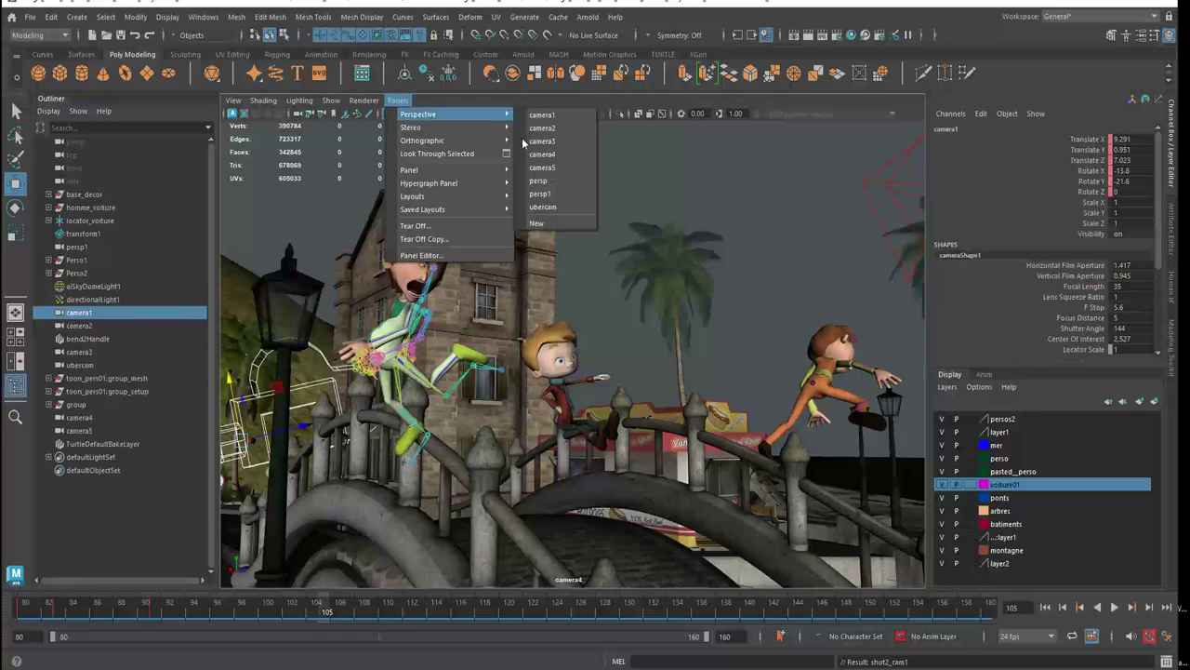
pyautogui.click(527, 141)
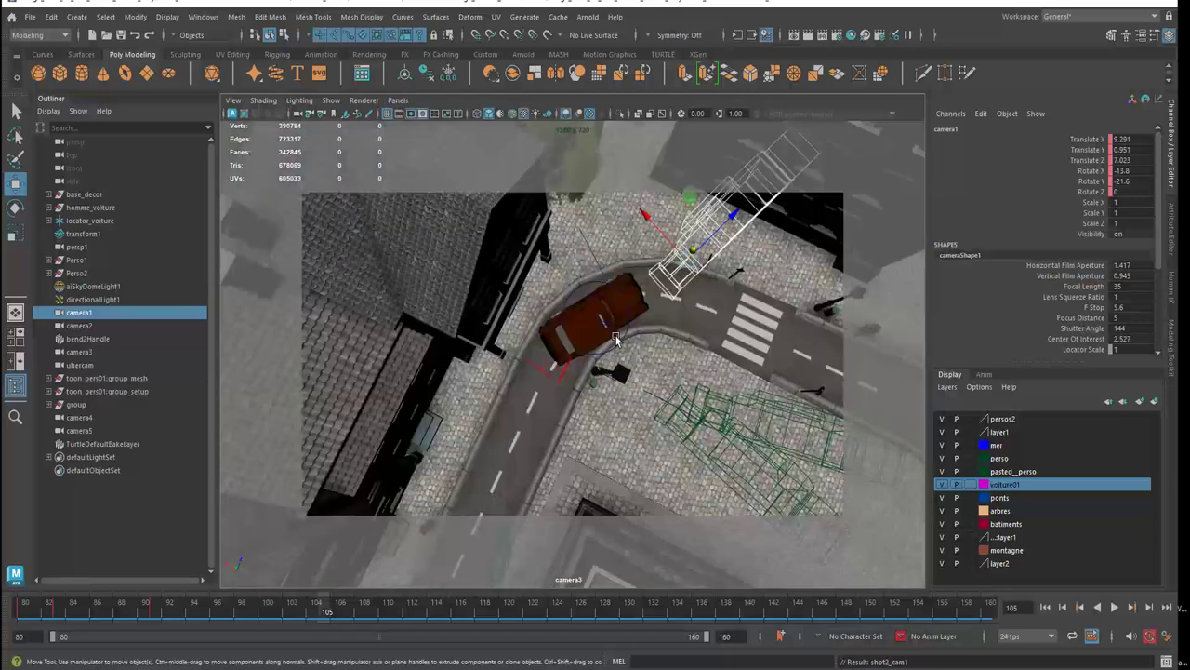
# Tumble and dolly camera3 down close over the red car, then select the car.
pyautogui.moveTo(615, 336)
pyautogui.keyDown('alt'); pyautogui.mouseDown()
pyautogui.moveTo(598, 309)
pyautogui.moveTo(441, 308)
pyautogui.mouseUp(); pyautogui.keyUp('alt')
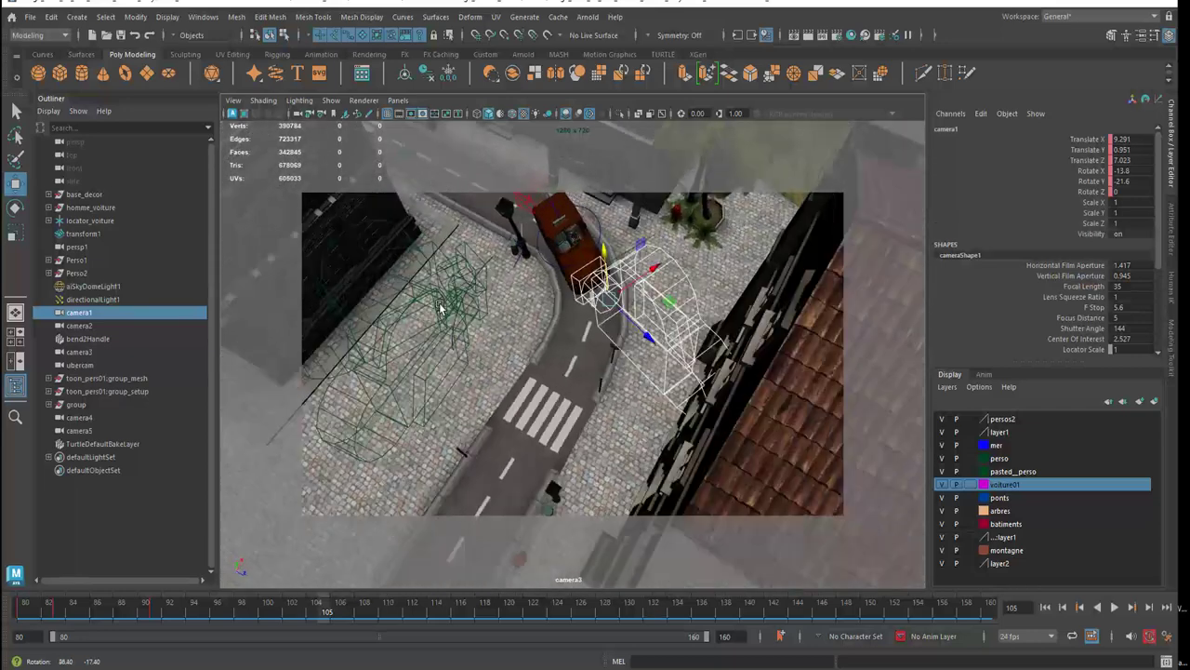
pyautogui.scroll(5, 397, 295)
pyautogui.scroll(1, 454, 288)
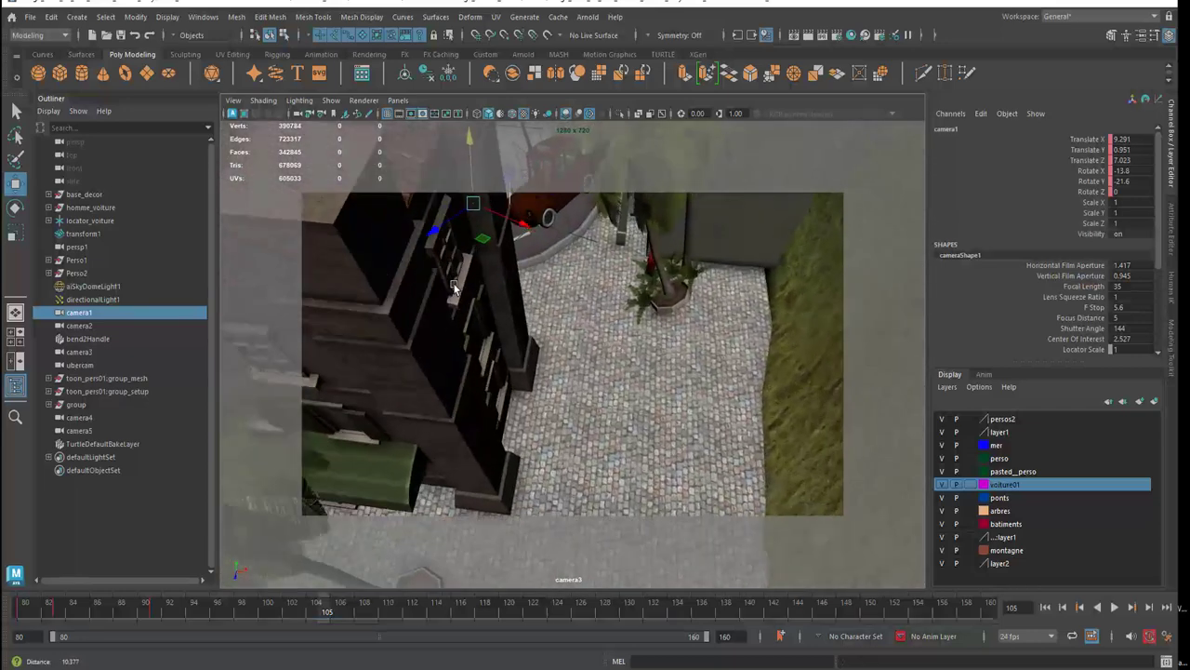
pyautogui.keyDown('alt'); pyautogui.moveTo(454, 288); pyautogui.dragTo(560, 320); pyautogui.keyUp('alt')
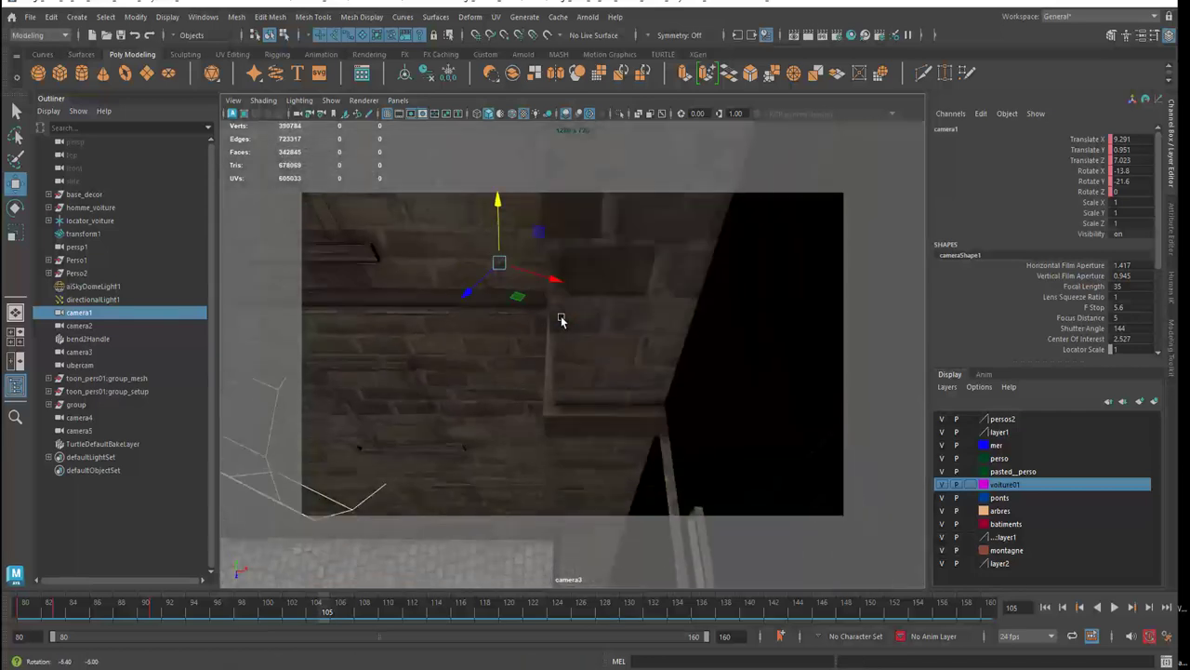
pyautogui.scroll(-3, 669, 317)
pyautogui.scroll(-3, 640, 370)
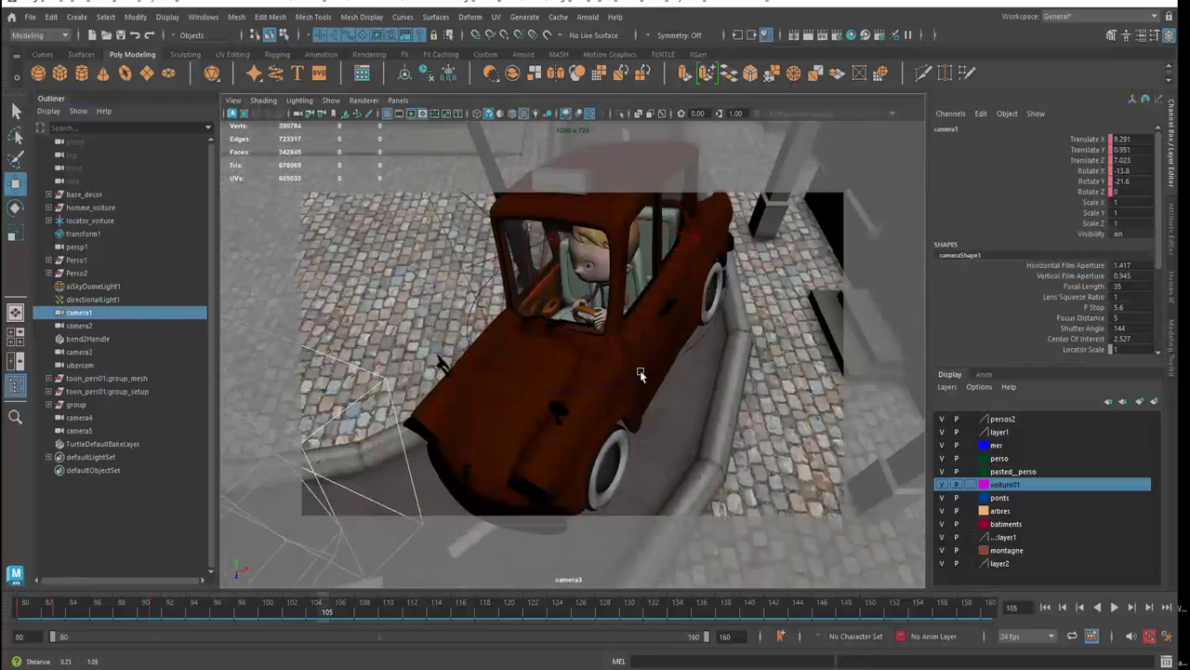
pyautogui.keyDown('alt'); pyautogui.moveTo(639, 370); pyautogui.dragTo(639, 351); pyautogui.keyUp('alt')
# Preview camera3's animation around the car, orbiting and scrubbing to frame 126.
pyautogui.click(606, 288)
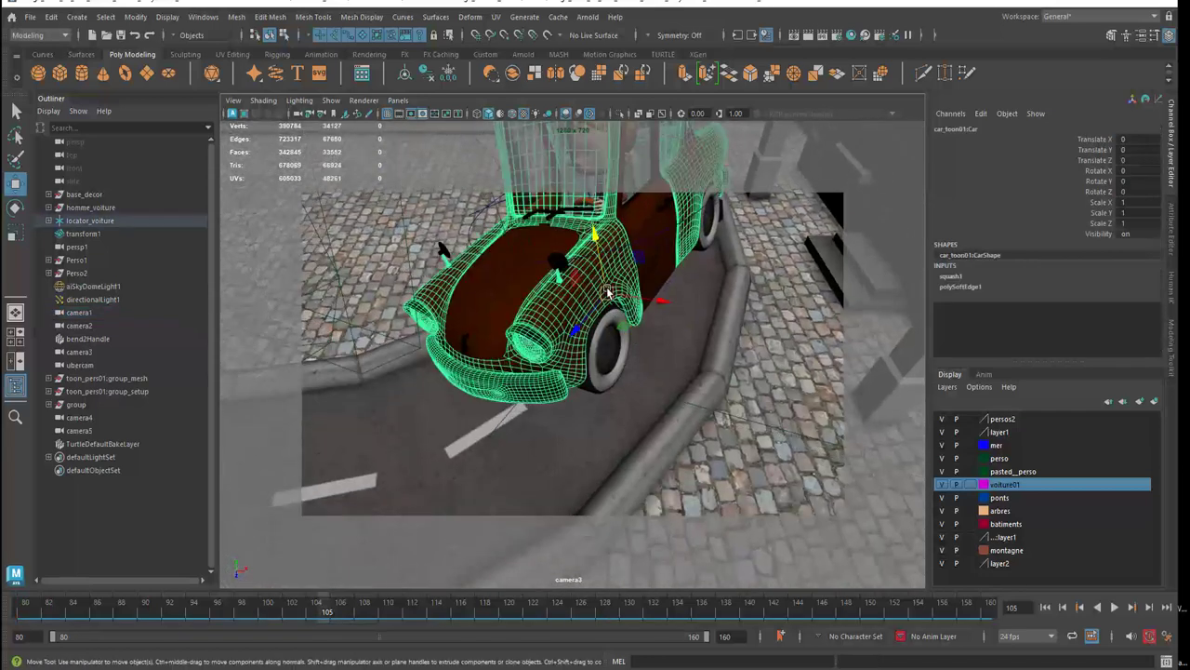
pyautogui.moveTo(606, 291)
pyautogui.keyDown('alt'); pyautogui.mouseDown()
pyautogui.moveTo(610, 316)
pyautogui.moveTo(606, 300)
pyautogui.mouseUp(); pyautogui.keyUp('alt')
pyautogui.moveTo(326, 611); pyautogui.dragTo(443, 600)
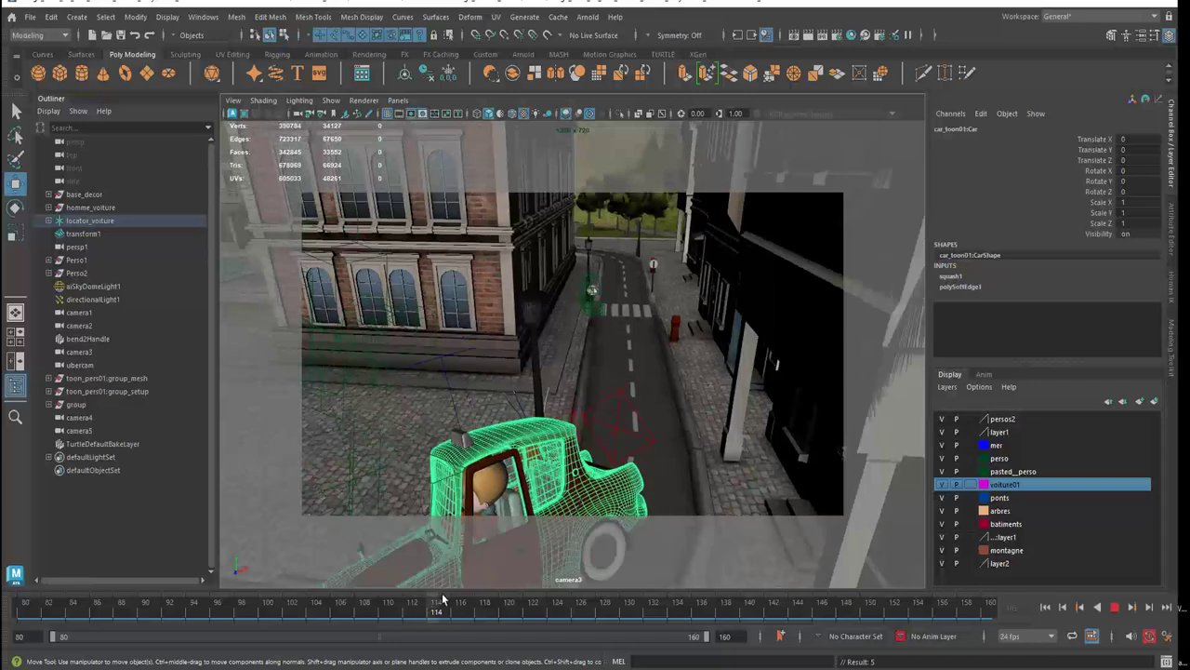
pyautogui.moveTo(522, 485)
pyautogui.keyDown('alt'); pyautogui.mouseDown()
pyautogui.moveTo(600, 302)
pyautogui.moveTo(594, 407)
pyautogui.mouseUp(); pyautogui.keyUp('alt')
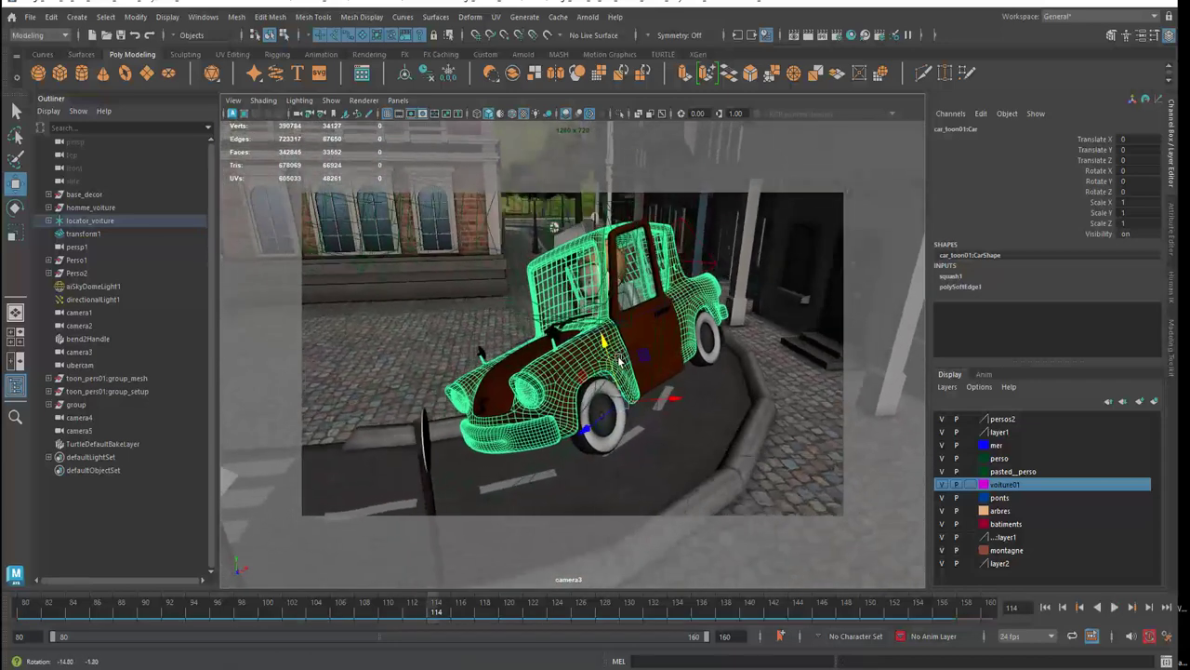
pyautogui.hotkey('alt', 'v')
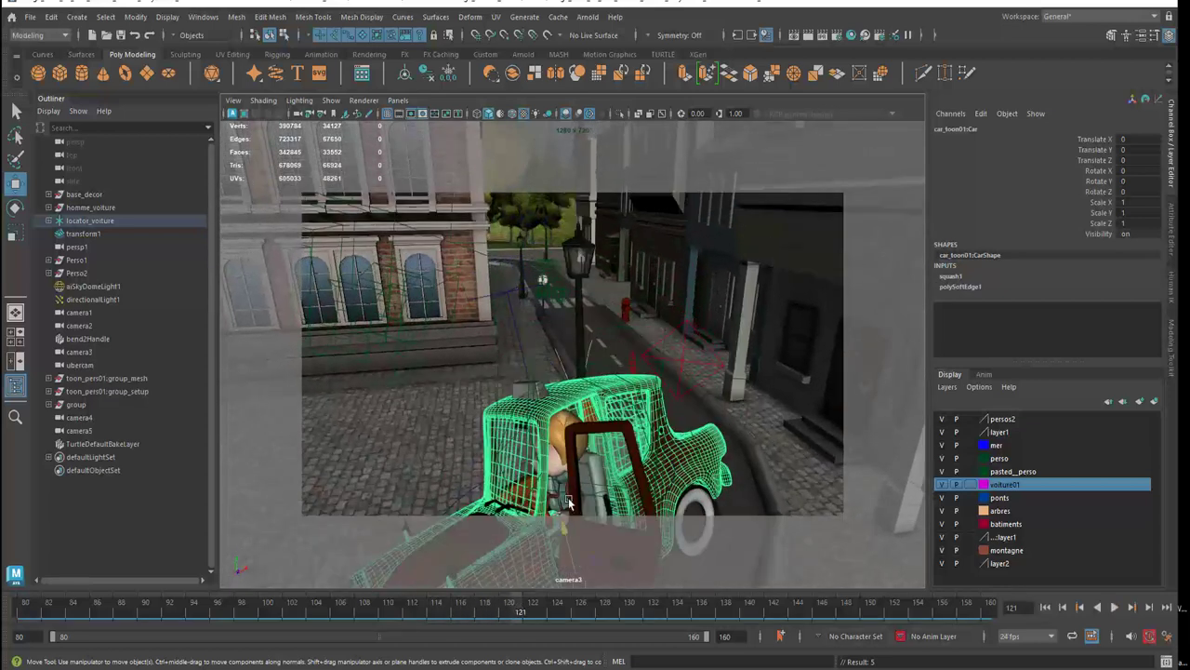
pyautogui.keyDown('alt'); pyautogui.moveTo(579, 460); pyautogui.dragTo(584, 350); pyautogui.keyUp('alt')
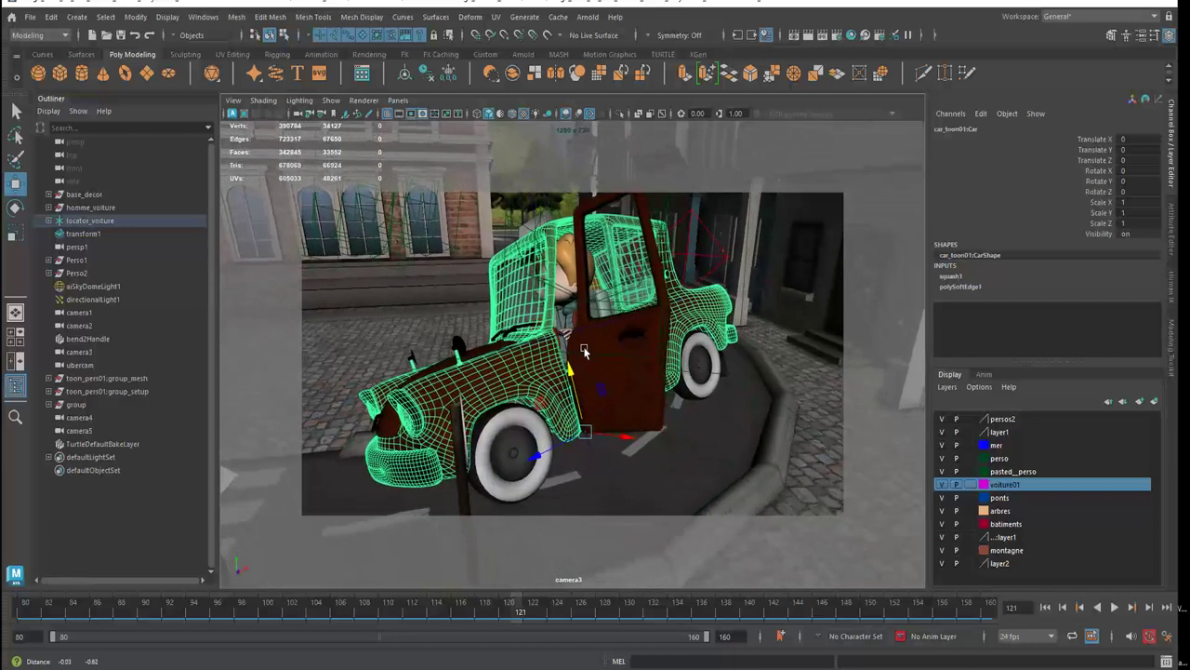
pyautogui.keyDown('alt'); pyautogui.moveTo(584, 351); pyautogui.dragTo(584, 367); pyautogui.keyUp('alt')
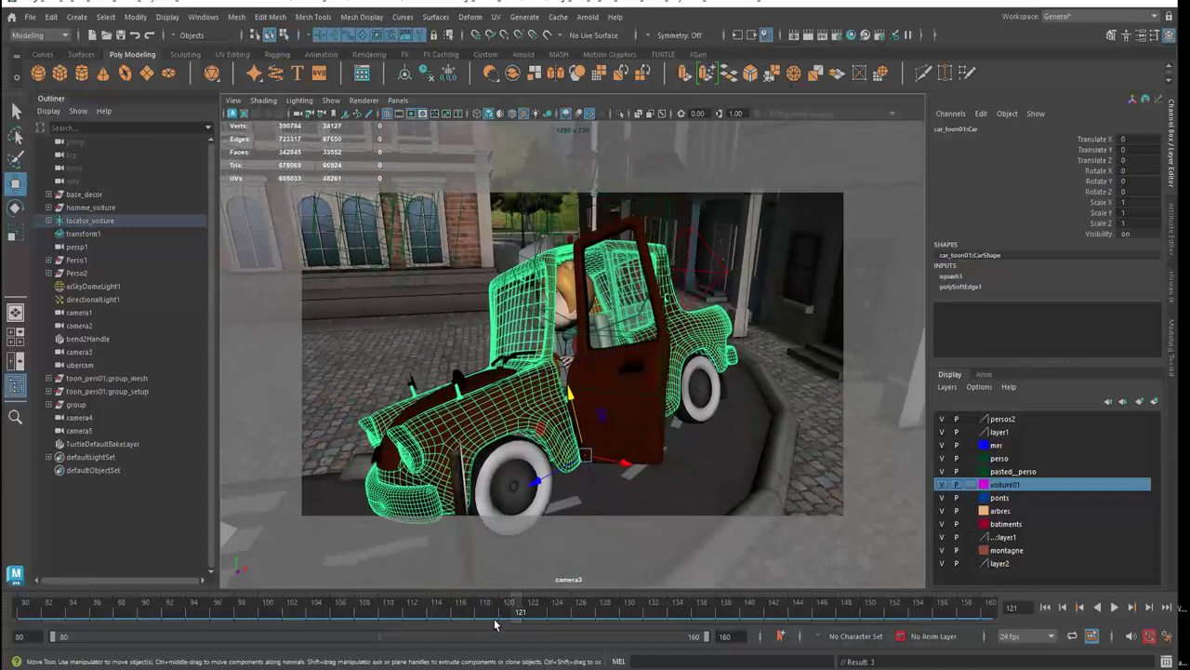
pyautogui.moveTo(521, 617)
pyautogui.mouseDown()
pyautogui.moveTo(601, 616)
pyautogui.moveTo(446, 622)
pyautogui.moveTo(525, 619)
pyautogui.mouseUp()
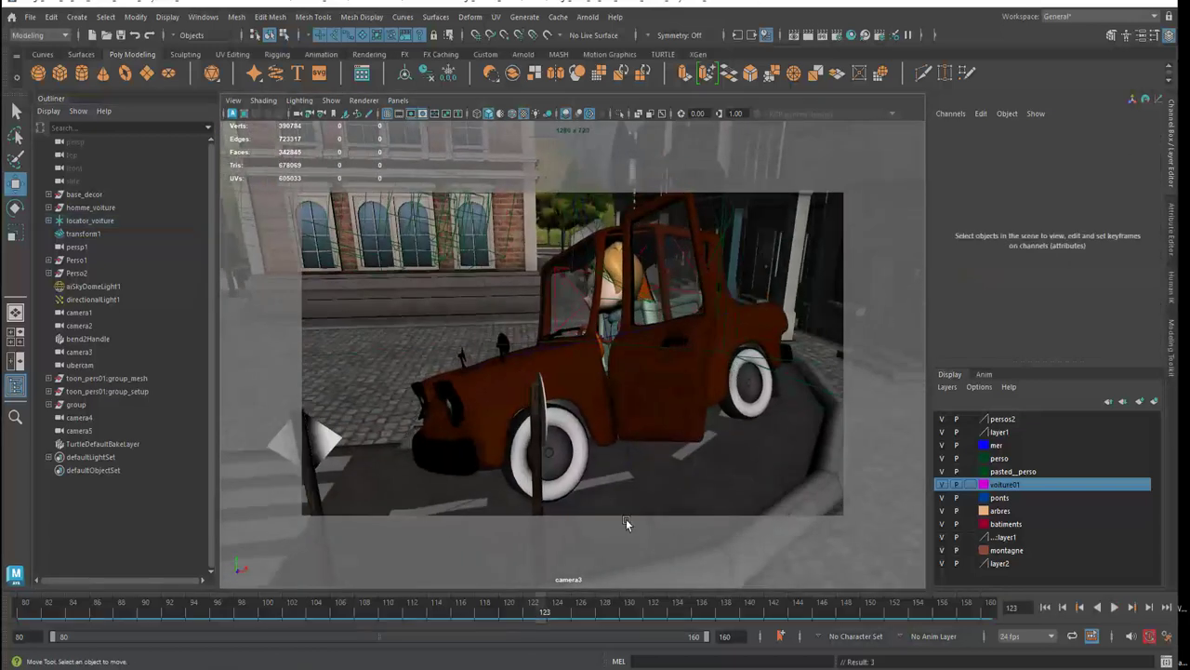
pyautogui.hotkey('alt', 'v')
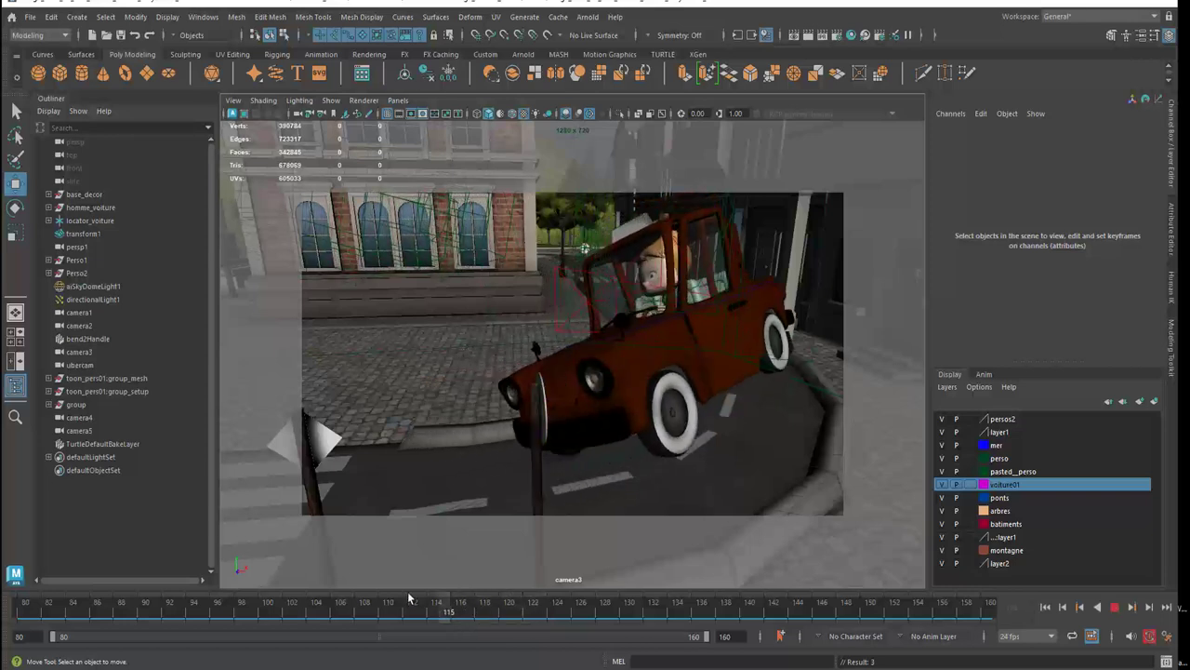
pyautogui.moveTo(371, 578)
pyautogui.mouseDown()
pyautogui.moveTo(582, 595)
pyautogui.moveTo(567, 599)
pyautogui.mouseUp()
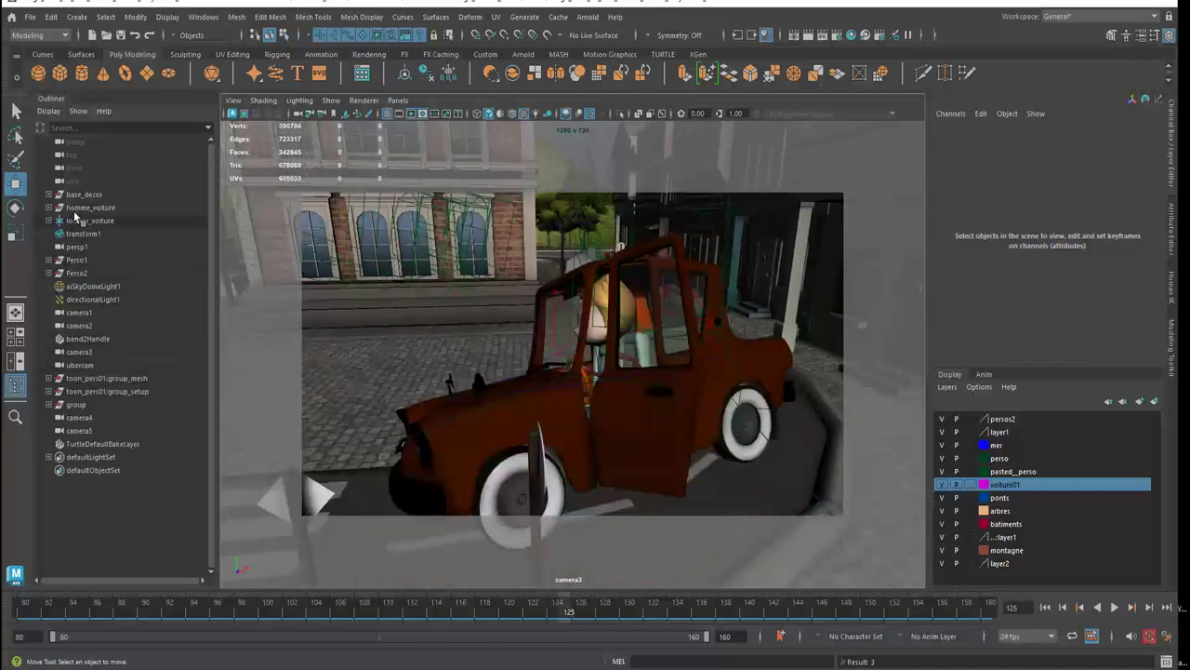
# Delete camera3's keys from frames 121 to 152 on the Time Slider.
pyautogui.click(79, 351)
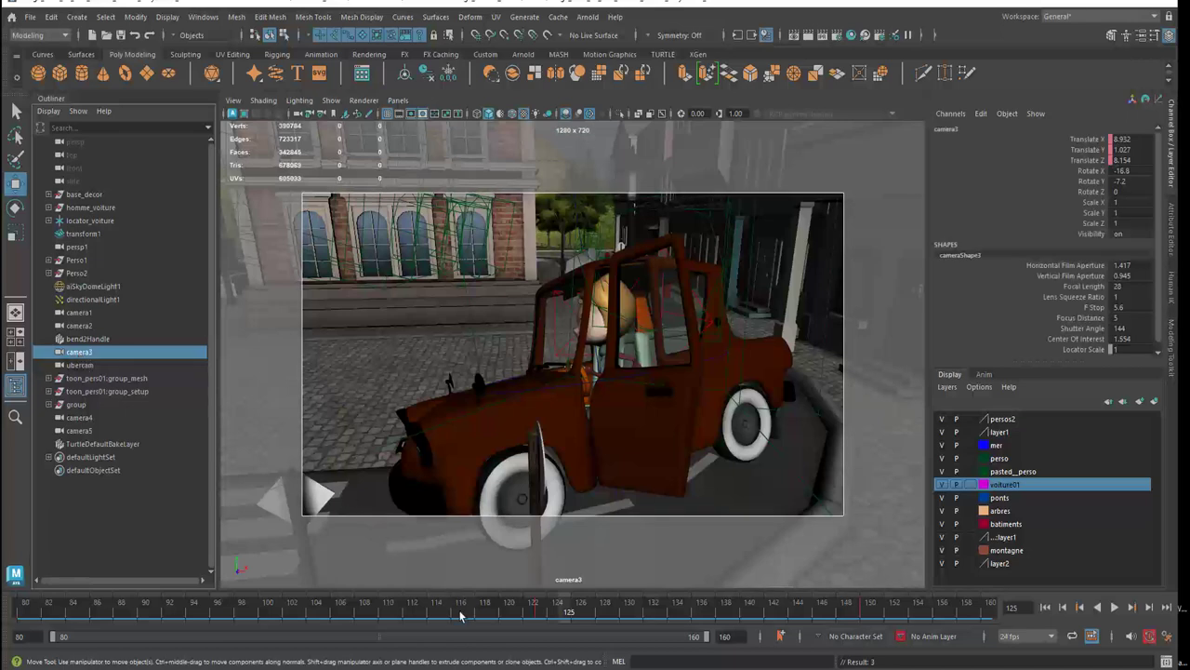
pyautogui.keyDown('shift'); pyautogui.moveTo(509, 610); pyautogui.dragTo(891, 617); pyautogui.keyUp('shift')
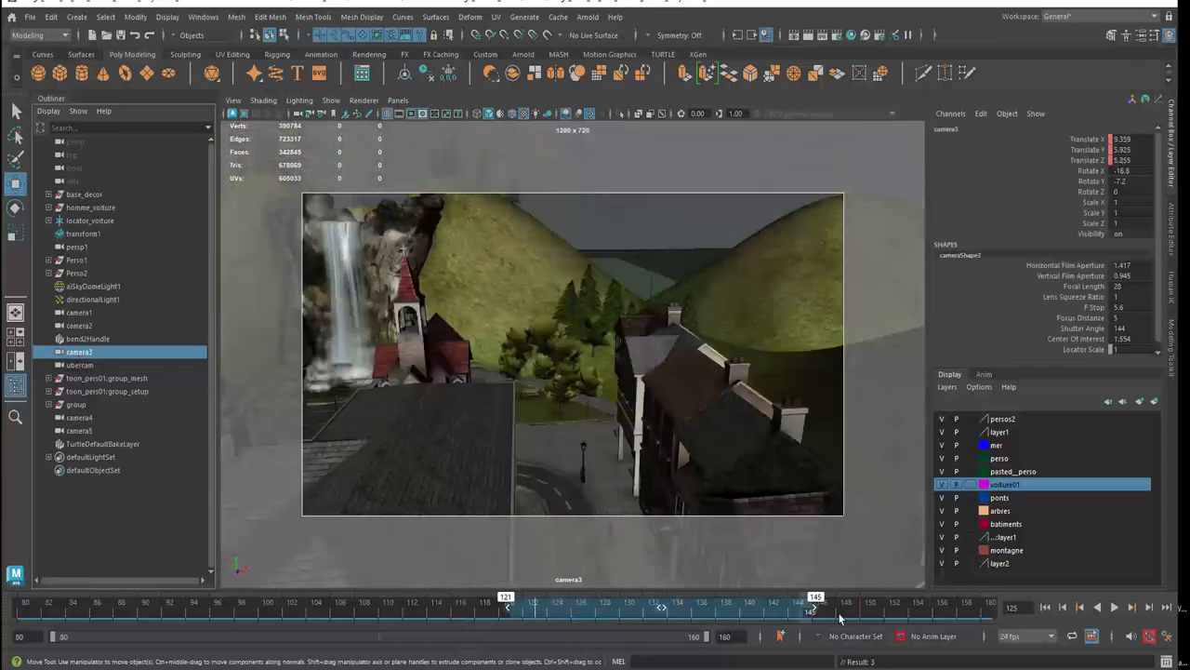
pyautogui.rightClick(779, 615)
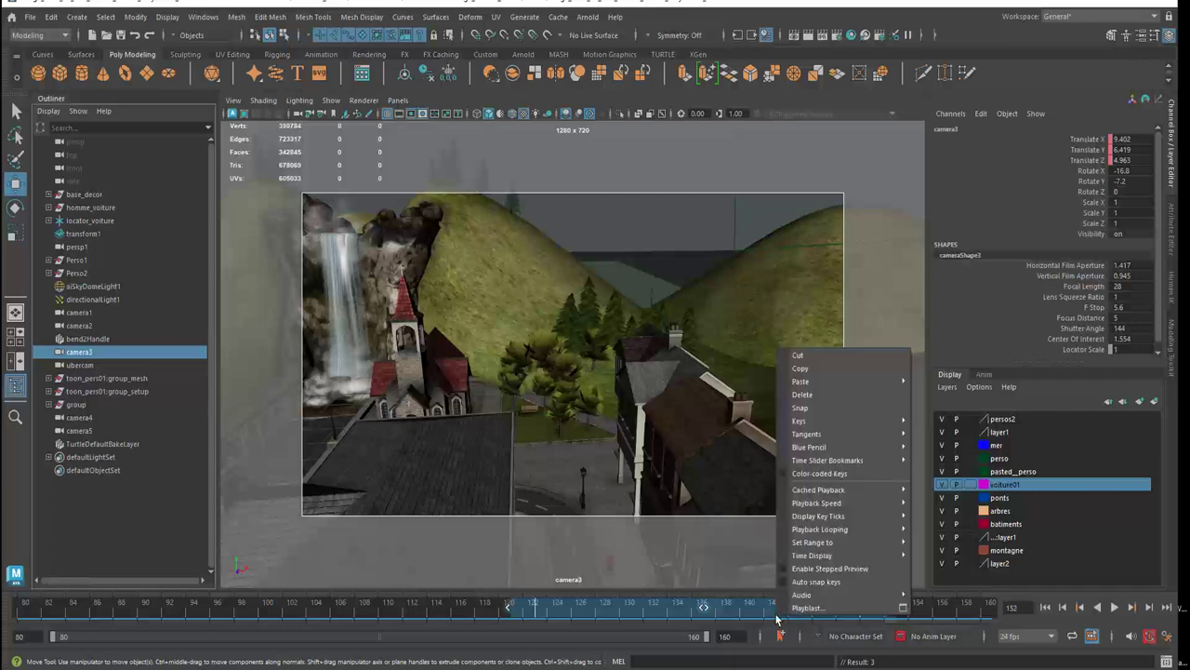
pyautogui.click(824, 396)
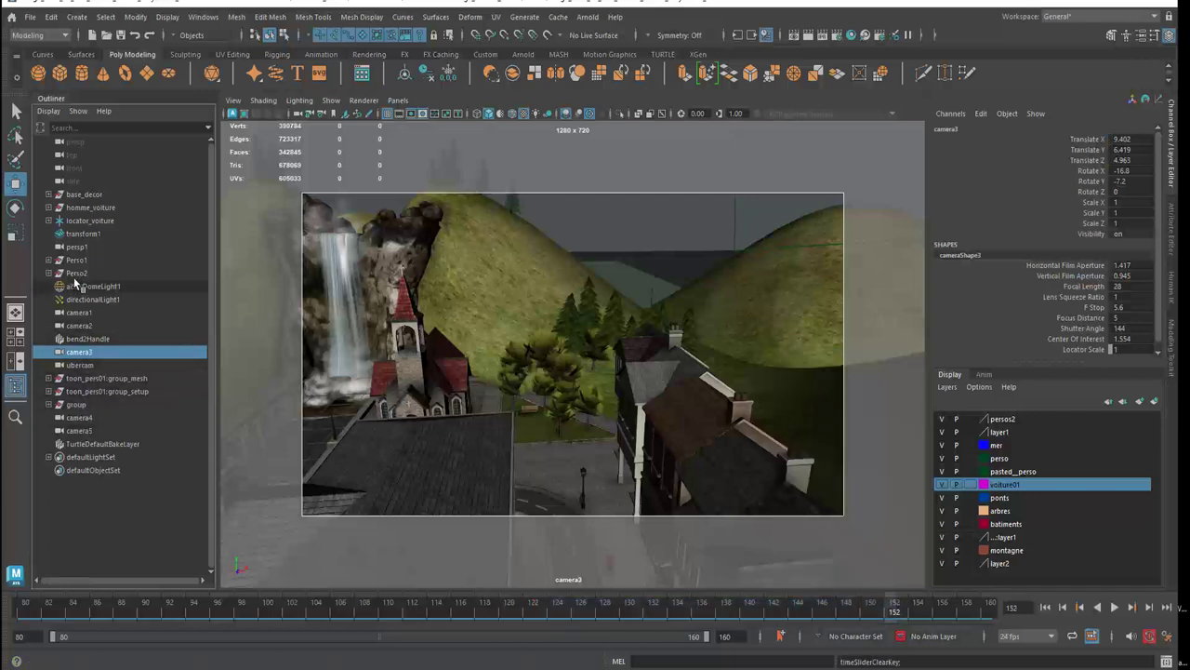
# Frame locator_voiture and tumble the view to show the car on the street.
pyautogui.click(82, 224)
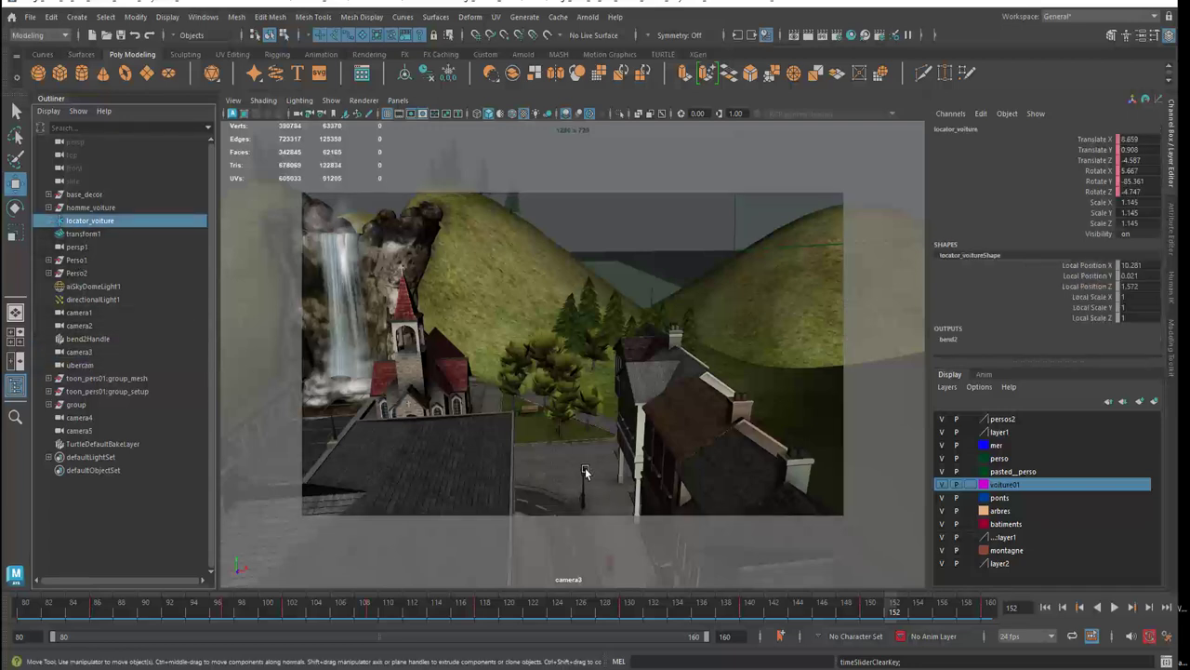
pyautogui.press('f')
pyautogui.moveTo(588, 460)
pyautogui.keyDown('alt'); pyautogui.mouseDown()
pyautogui.moveTo(810, 411)
pyautogui.moveTo(673, 478)
pyautogui.moveTo(705, 460)
pyautogui.mouseUp(); pyautogui.keyUp('alt')
pyautogui.moveTo(705, 459)
pyautogui.keyDown('alt'); pyautogui.mouseDown(button='right')
pyautogui.moveTo(563, 491)
pyautogui.moveTo(709, 479)
pyautogui.moveTo(597, 517)
pyautogui.moveTo(495, 505)
pyautogui.mouseUp(button='right'); pyautogui.keyUp('alt')
pyautogui.moveTo(495, 504)
pyautogui.keyDown('alt'); pyautogui.mouseDown()
pyautogui.moveTo(693, 456)
pyautogui.moveTo(576, 571)
pyautogui.mouseUp(); pyautogui.keyUp('alt')
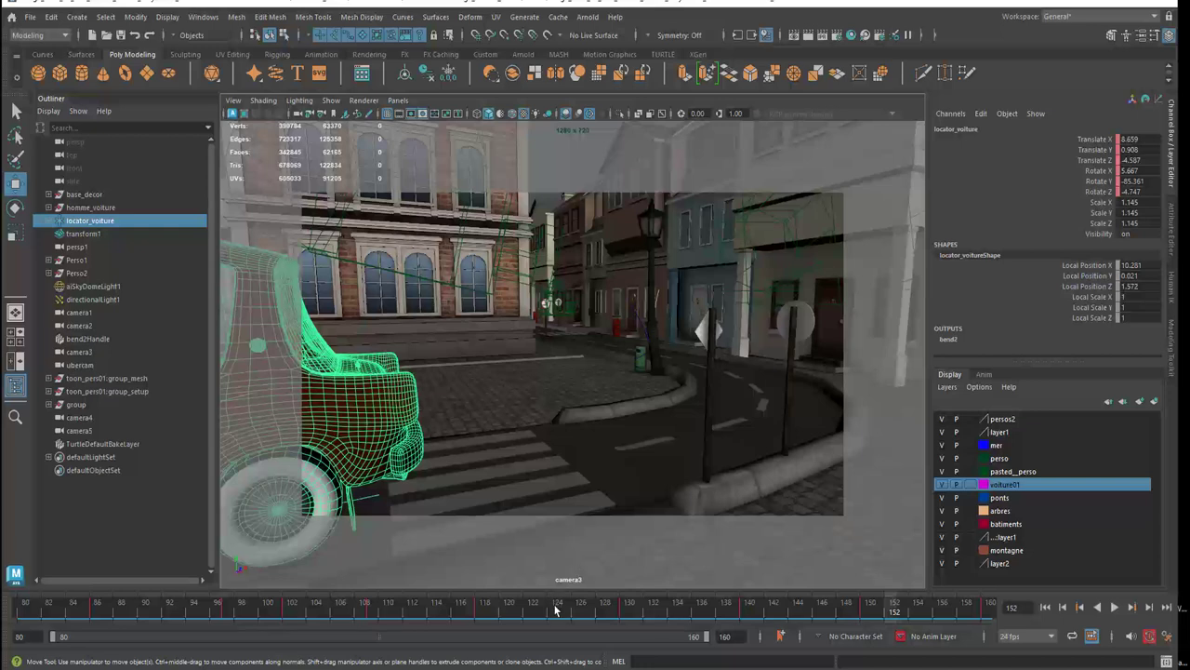
# Select camera3 and pan it onto the passing car, checking frames 130 and 112.
pyautogui.click(78, 353)
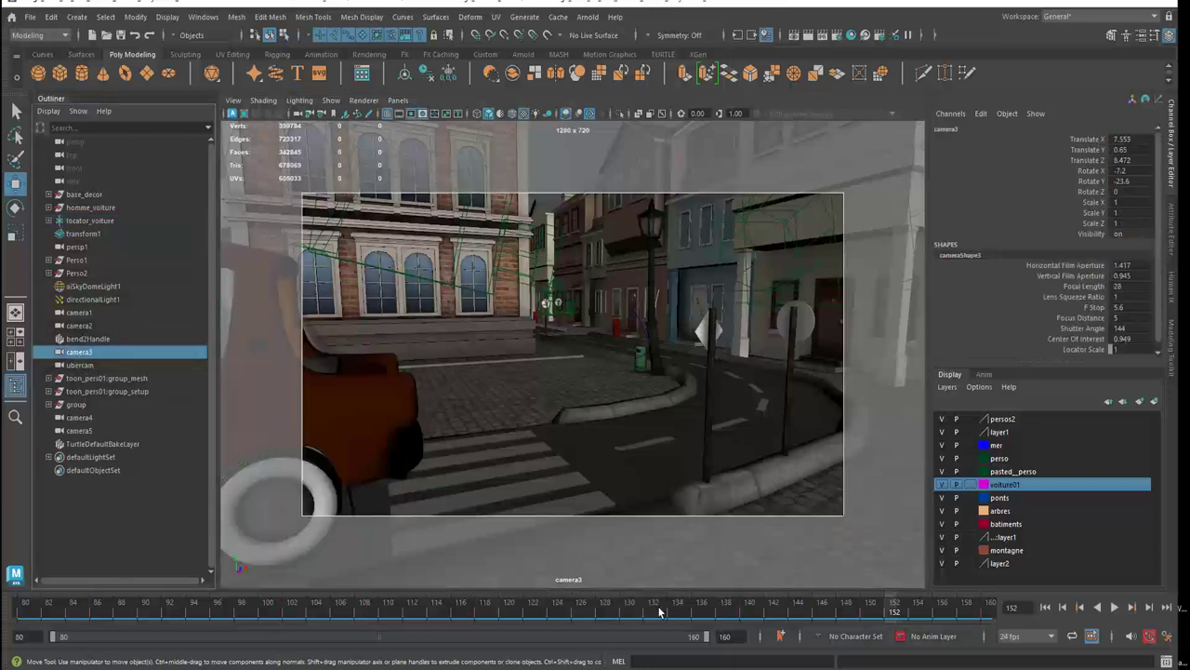
pyautogui.moveTo(660, 610); pyautogui.dragTo(629, 607)
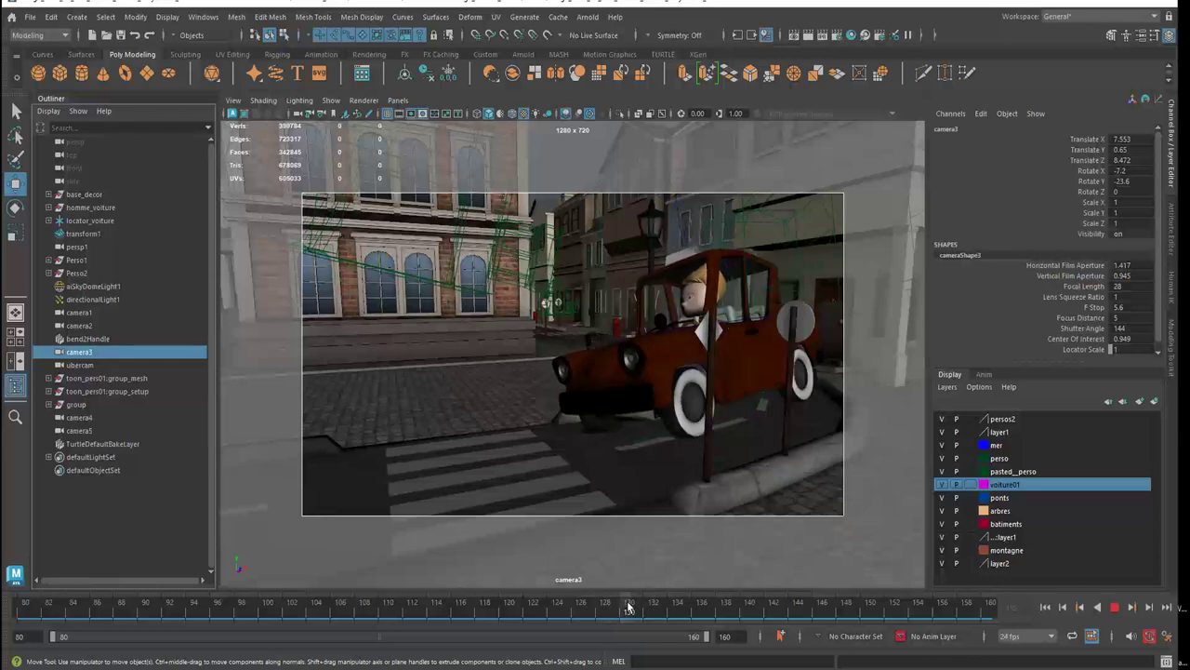
pyautogui.moveTo(728, 495)
pyautogui.keyDown('alt'); pyautogui.mouseDown(button='middle')
pyautogui.moveTo(763, 494)
pyautogui.moveTo(717, 478)
pyautogui.moveTo(503, 505)
pyautogui.mouseUp(button='middle'); pyautogui.keyUp('alt')
pyautogui.moveTo(625, 614)
pyautogui.mouseDown()
pyautogui.moveTo(370, 579)
pyautogui.moveTo(758, 606)
pyautogui.moveTo(744, 610)
pyautogui.mouseUp()
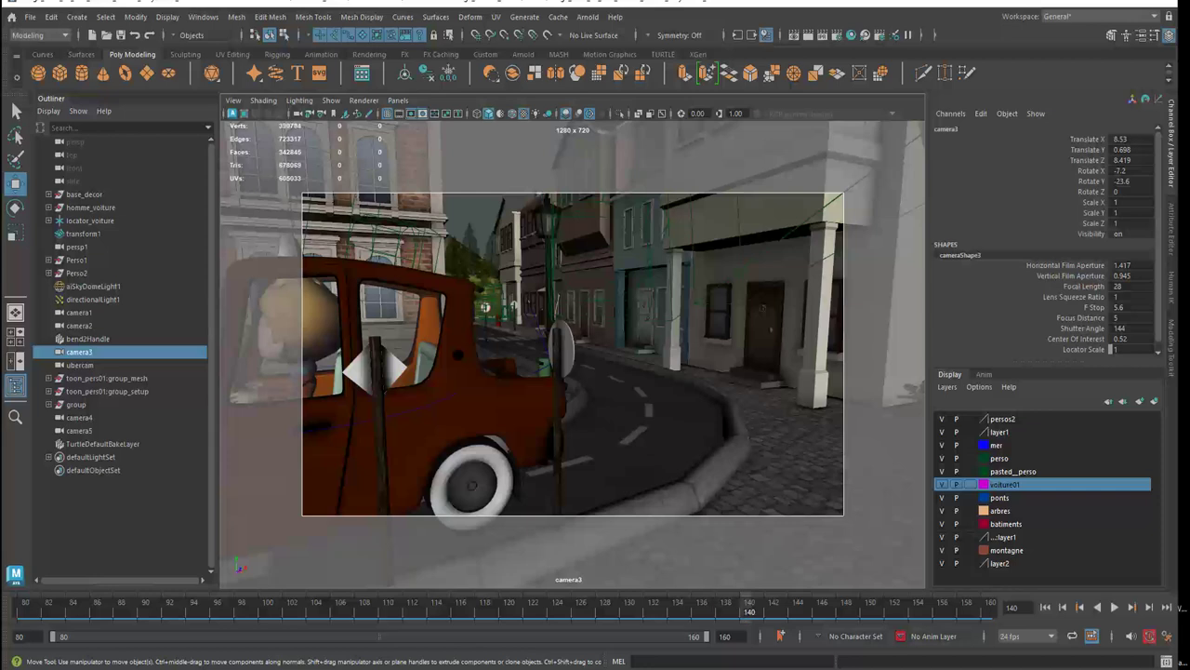
# Open the Camera Sequencer and add a trial shot3_cam3 spanning frames 110 to 140.
pyautogui.moveTo(391, 245); pyautogui.dragTo(374, 160)
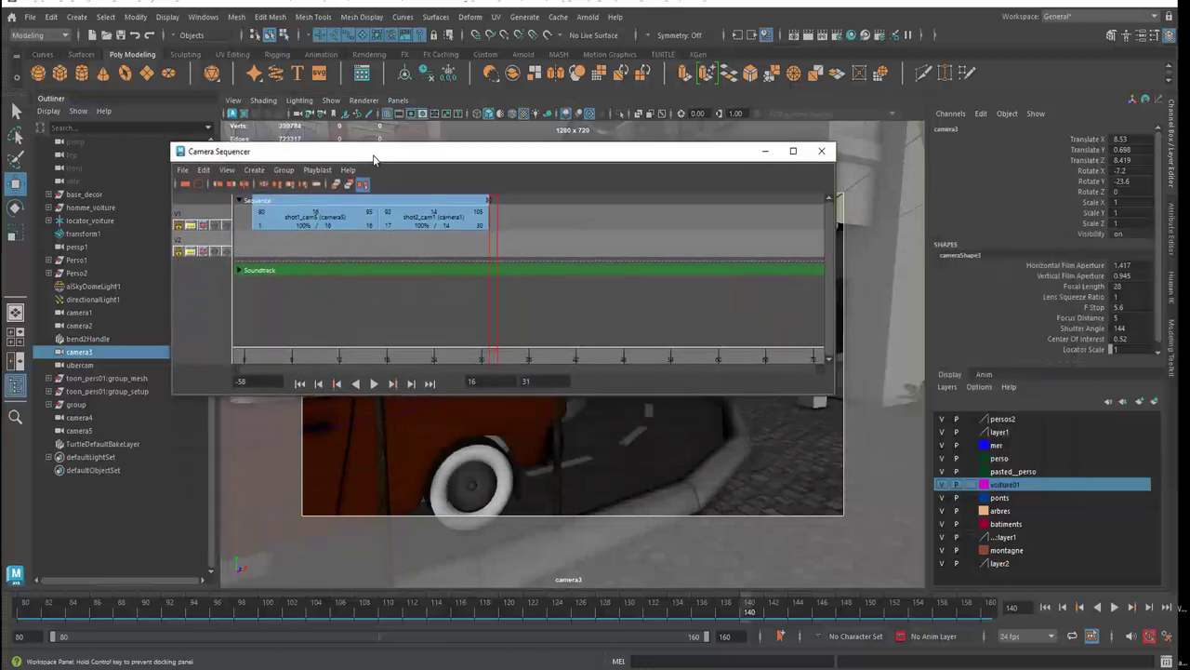
pyautogui.click(254, 170)
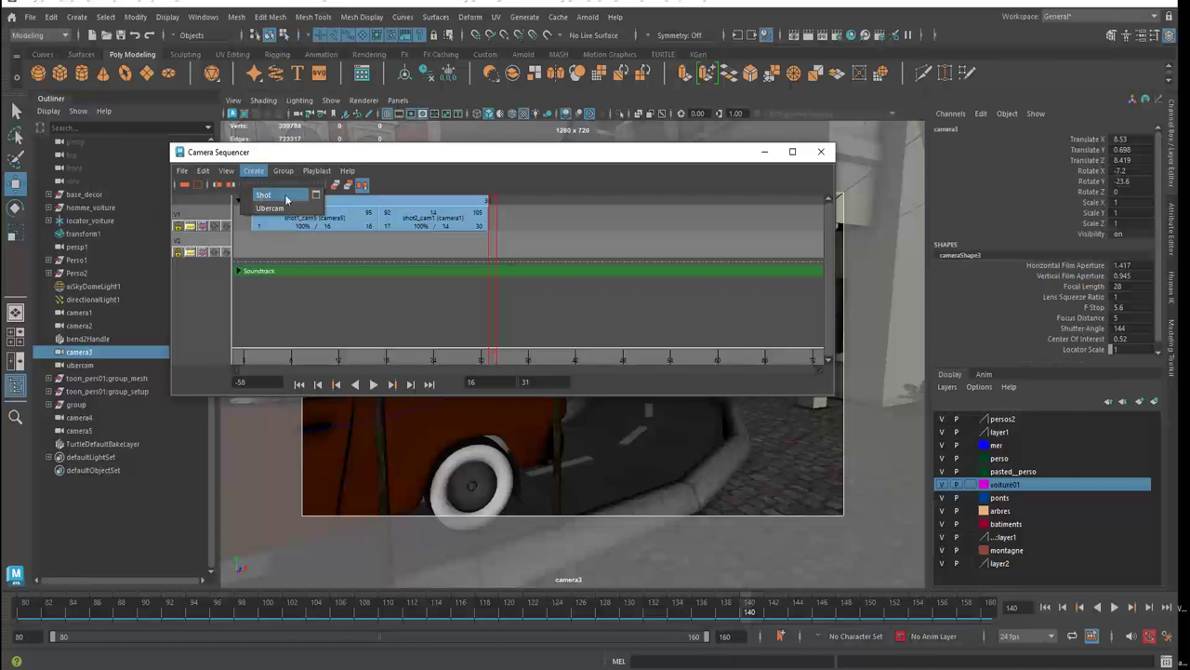
pyautogui.click(317, 196)
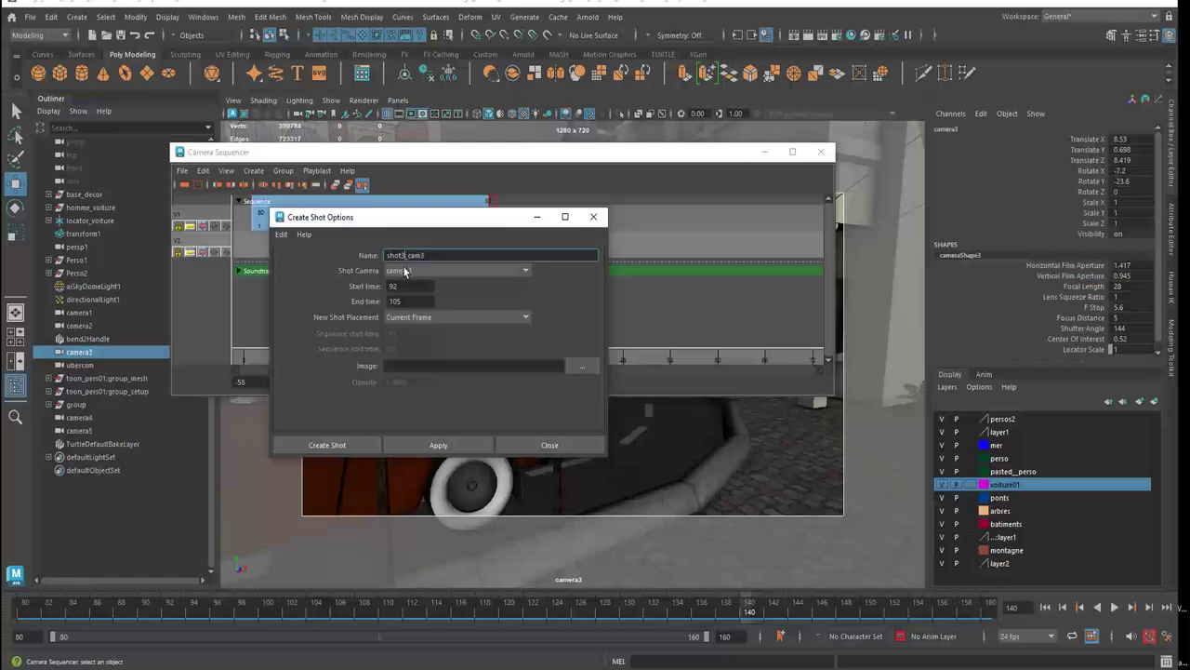
pyautogui.press('Tab')
pyautogui.write('110')
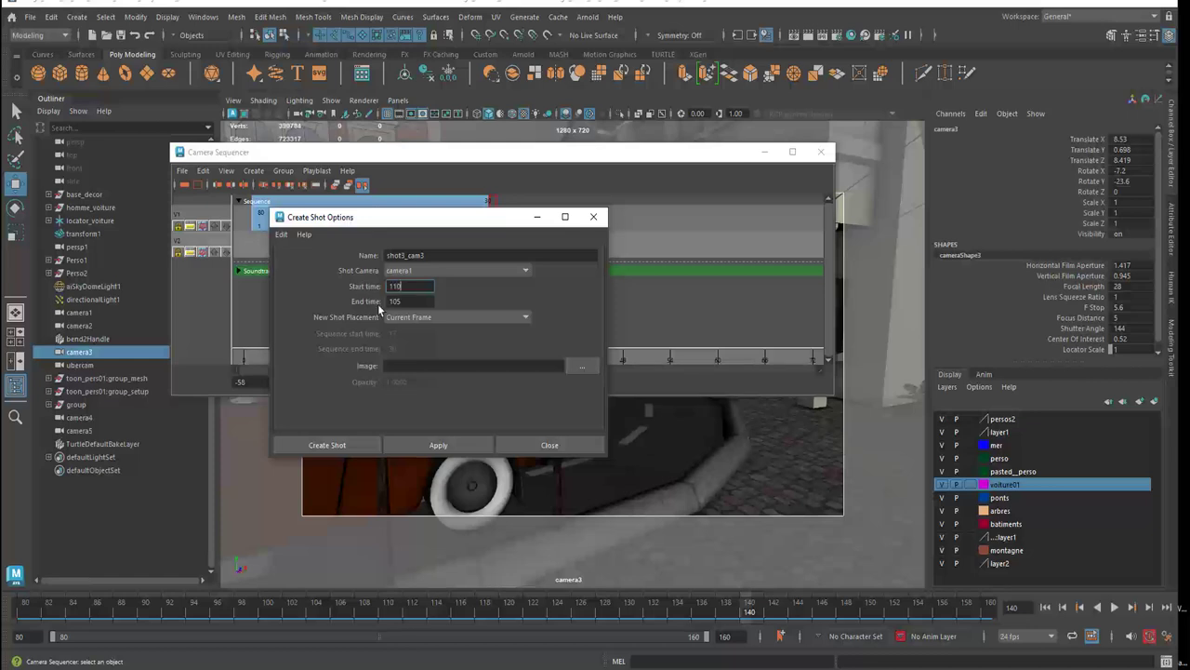
pyautogui.click(407, 301)
pyautogui.write('140')
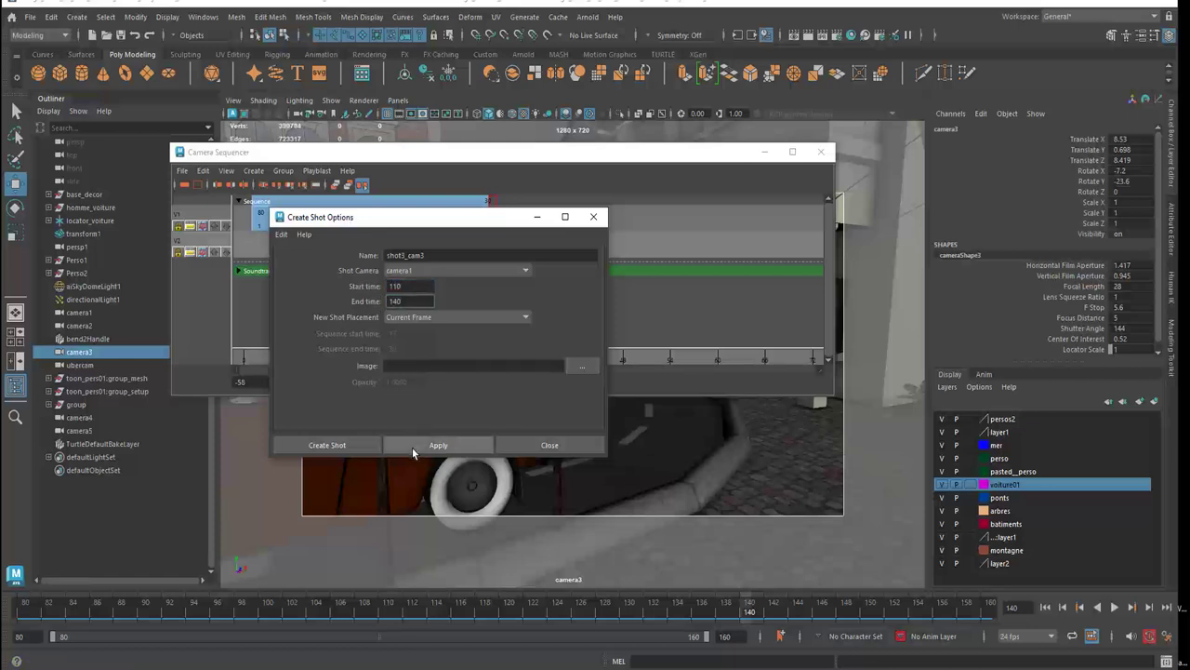
pyautogui.click(414, 448)
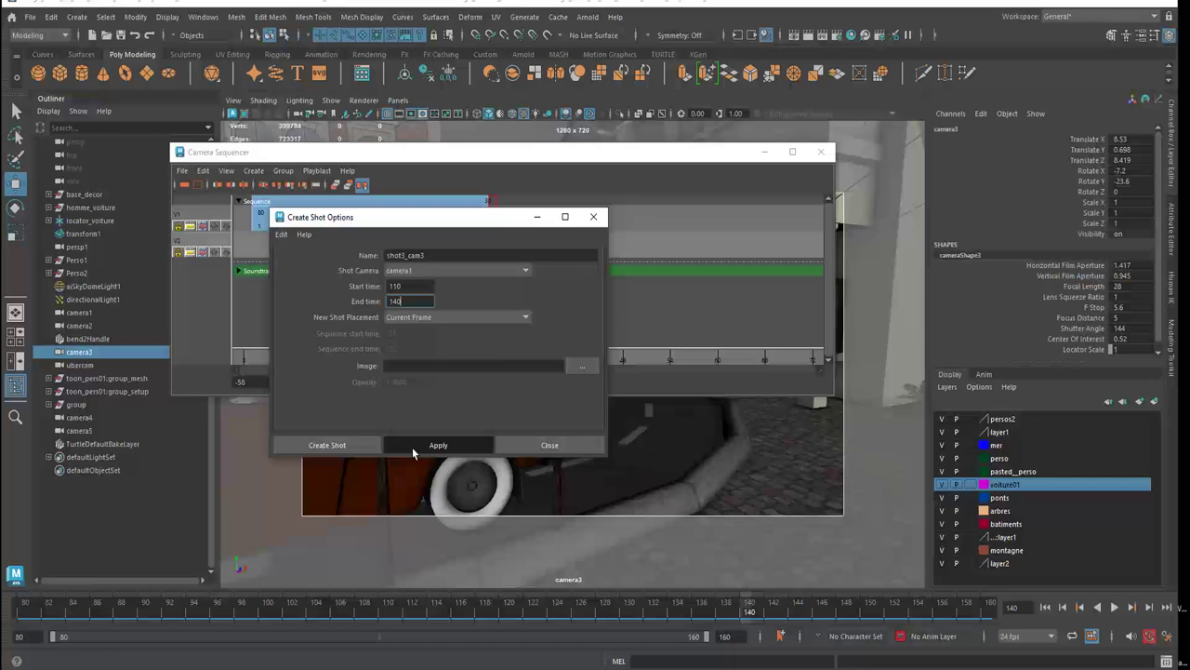
pyautogui.click(353, 445)
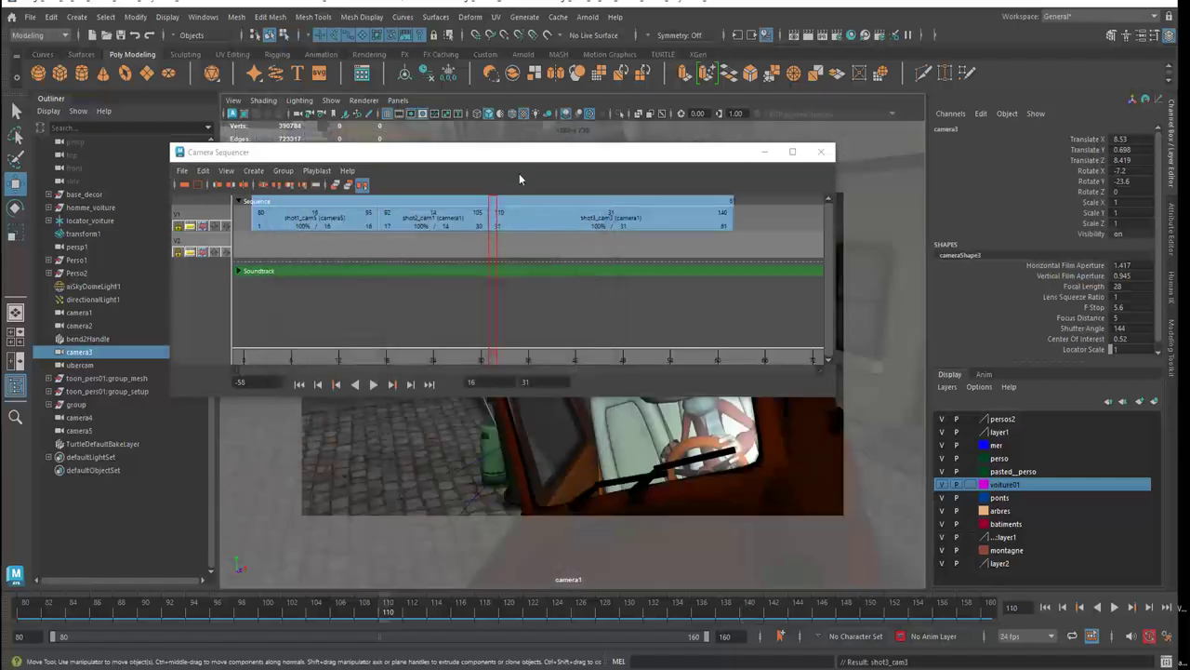
# Select the shot3_cam3 clip, scrub through it, and delete it.
pyautogui.moveTo(519, 160); pyautogui.dragTo(392, 34)
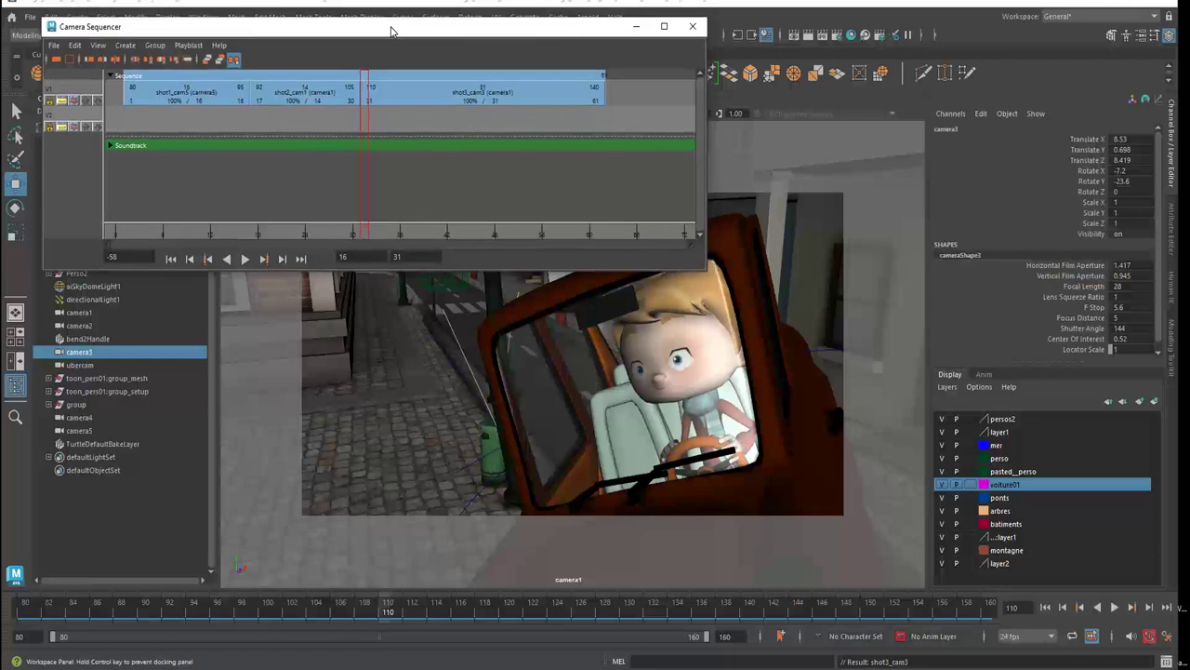
pyautogui.click(365, 94)
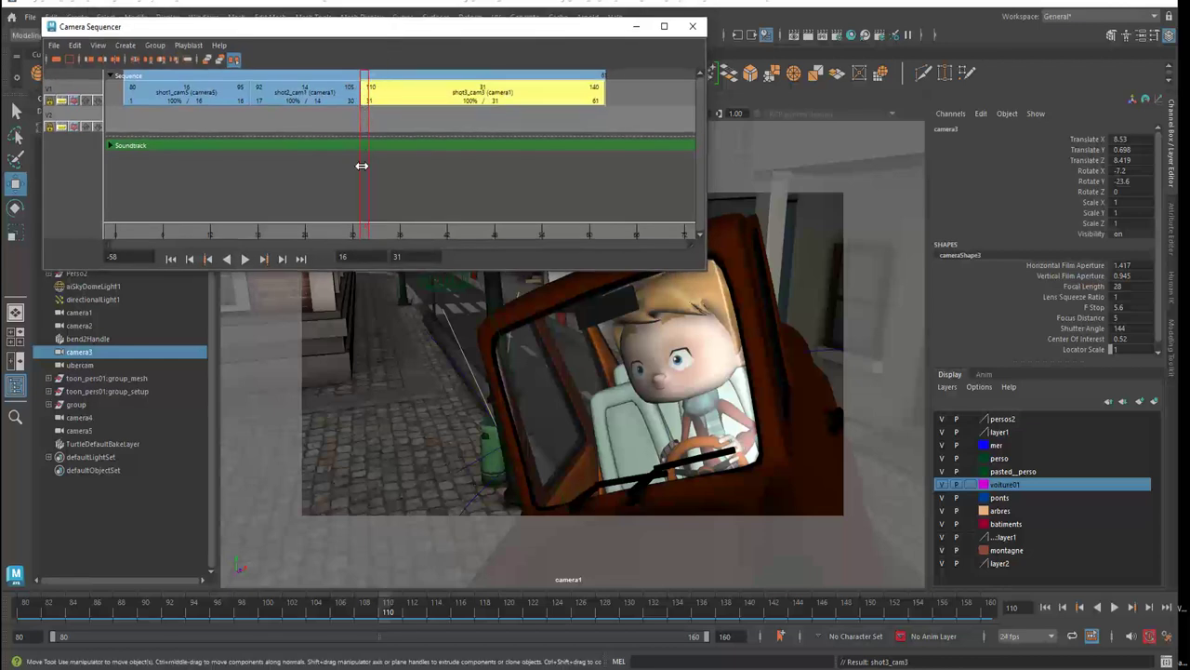
pyautogui.moveTo(362, 166)
pyautogui.mouseDown()
pyautogui.moveTo(421, 180)
pyautogui.moveTo(385, 181)
pyautogui.mouseUp()
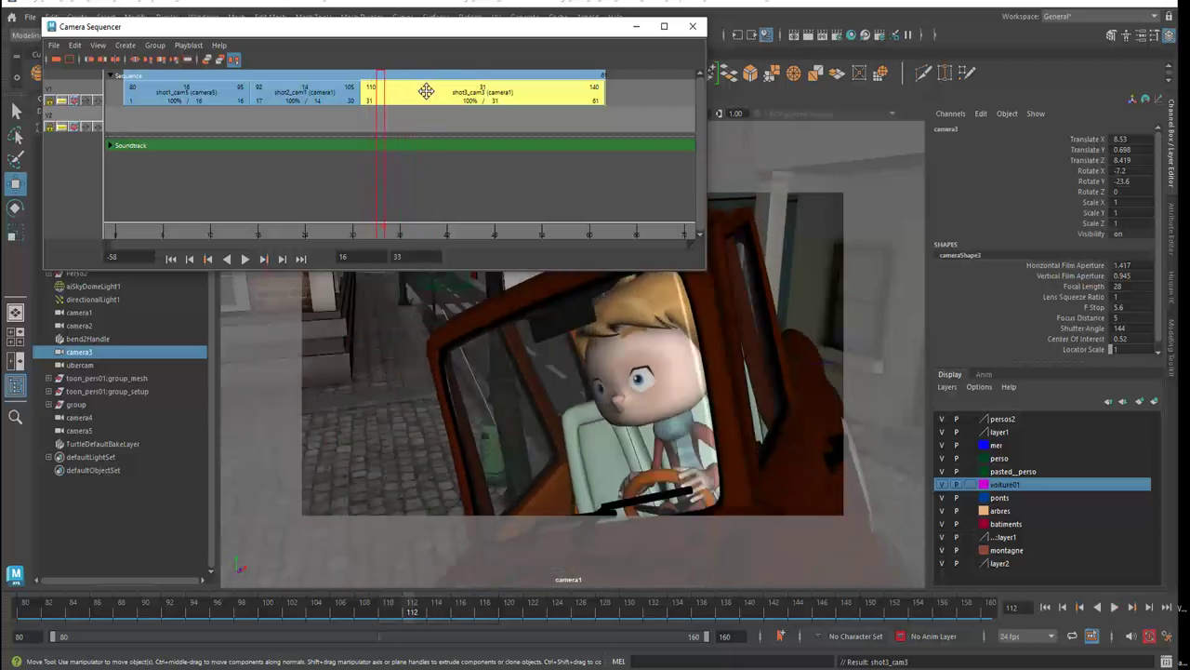
pyautogui.press('Delete')
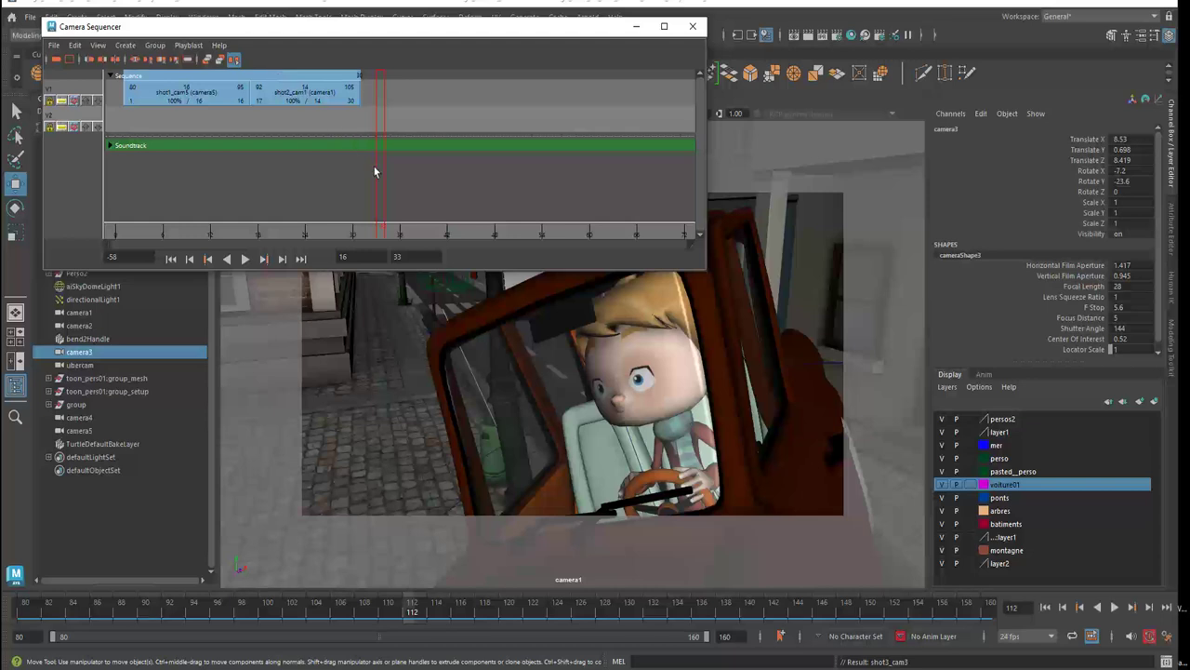
pyautogui.click(125, 44)
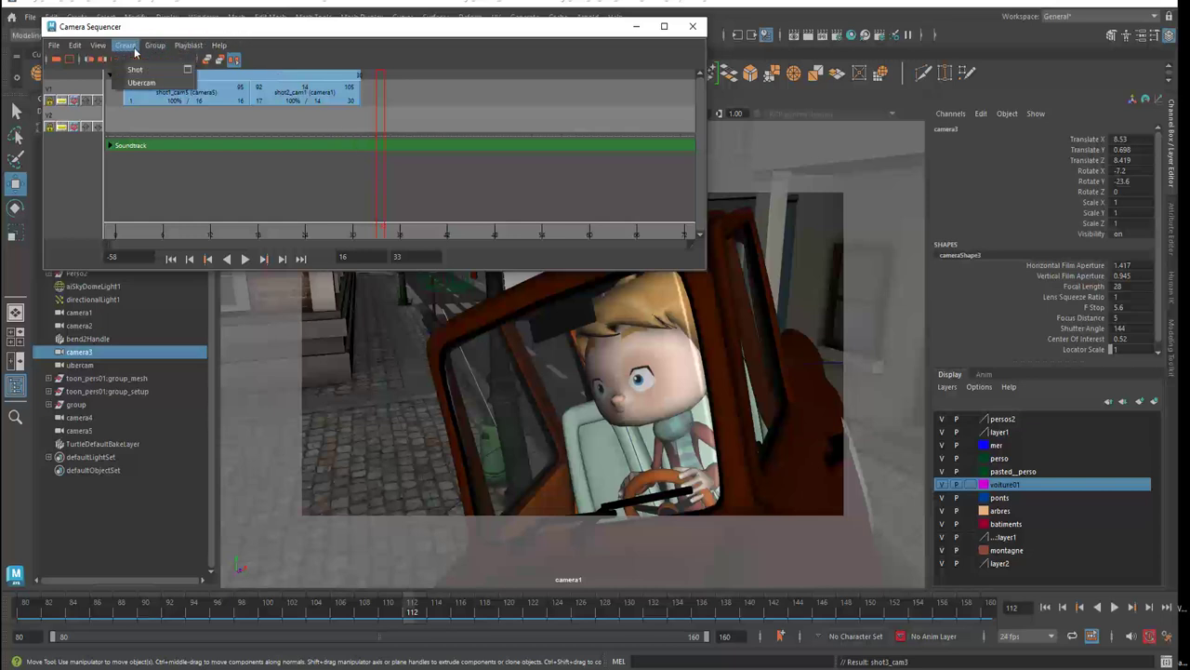
pyautogui.click(189, 70)
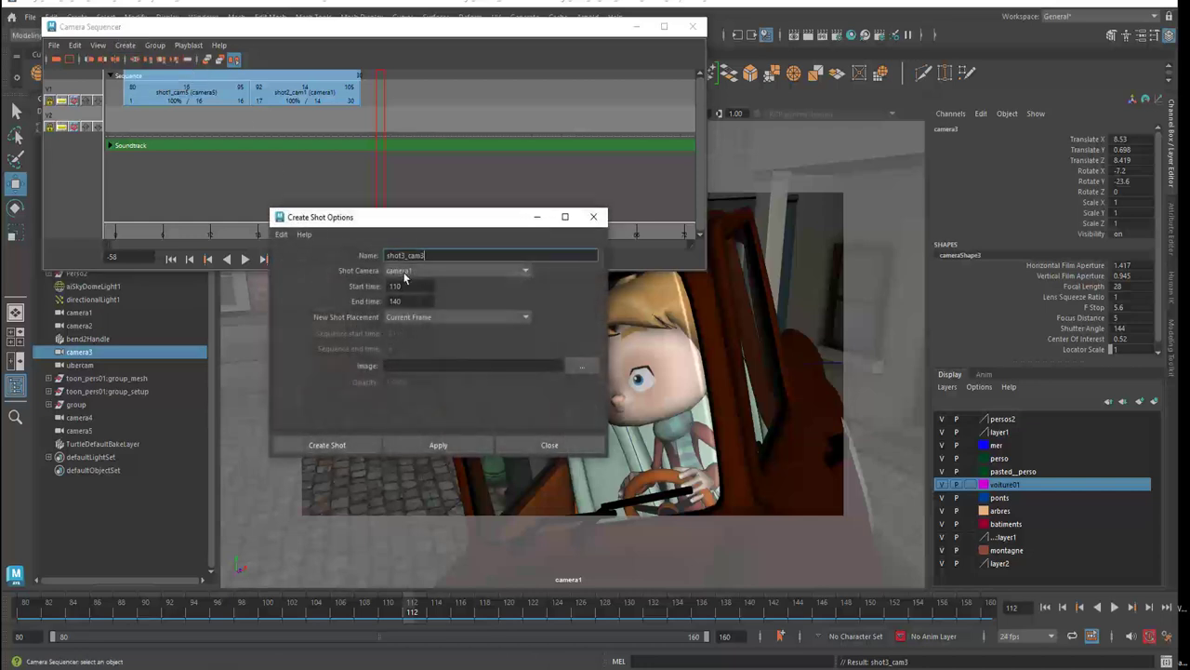
pyautogui.click(404, 271)
pyautogui.click(405, 313)
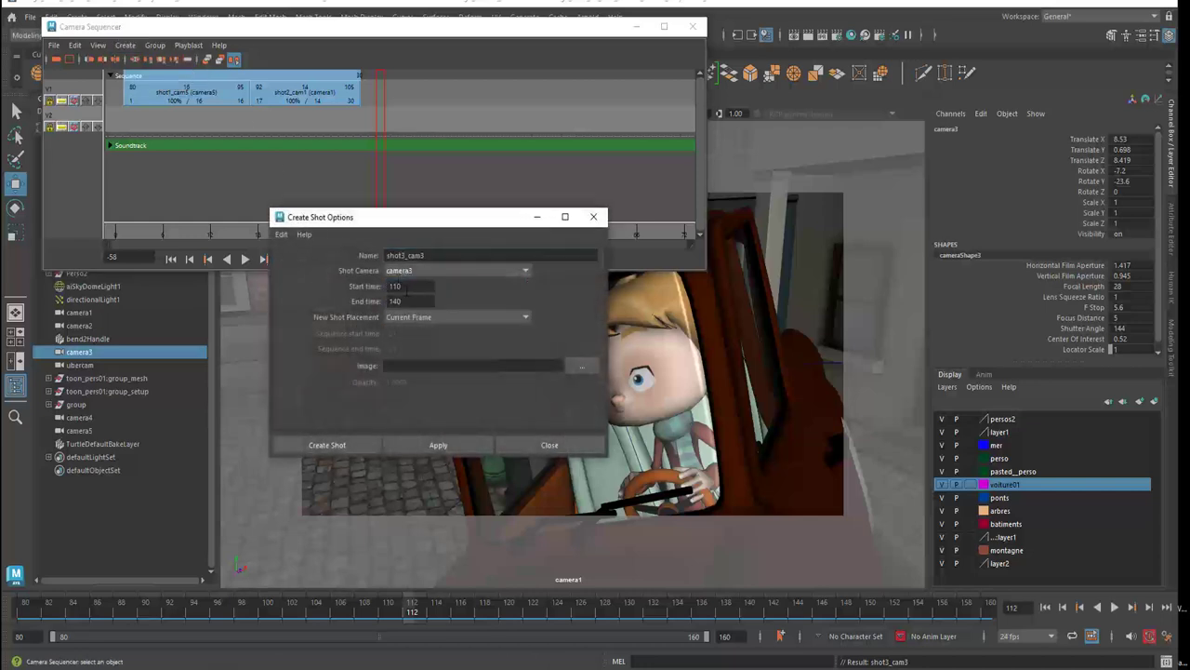
pyautogui.click(368, 447)
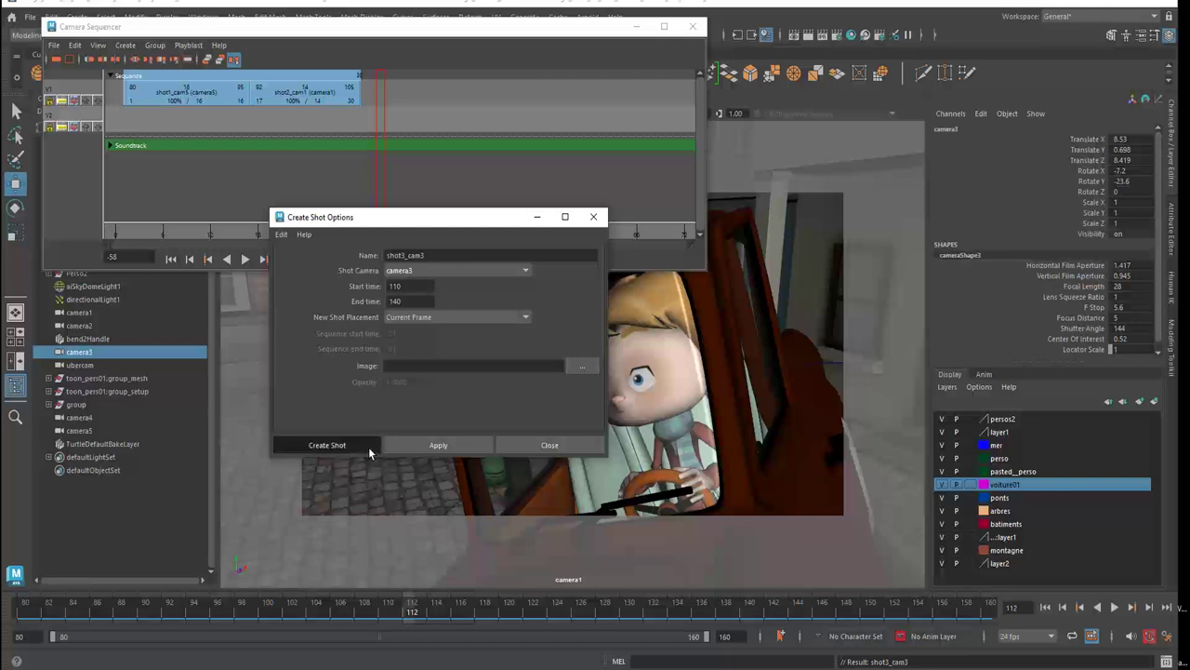
pyautogui.moveTo(434, 94); pyautogui.dragTo(416, 98)
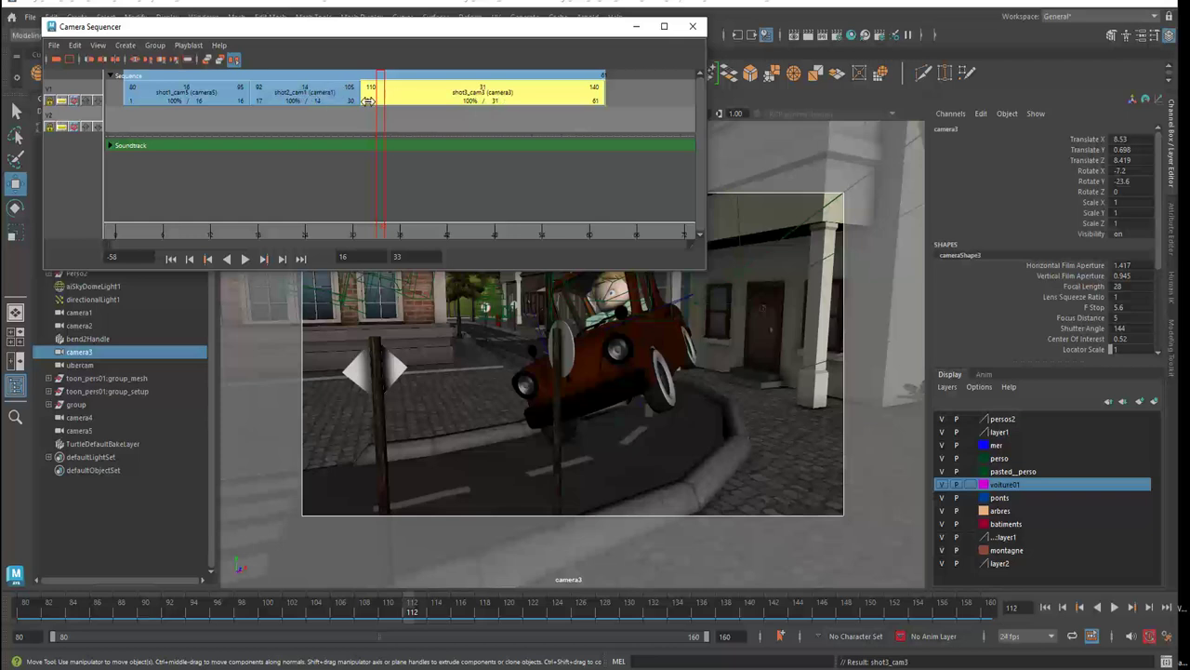
pyautogui.hotkey('alt', 'v')
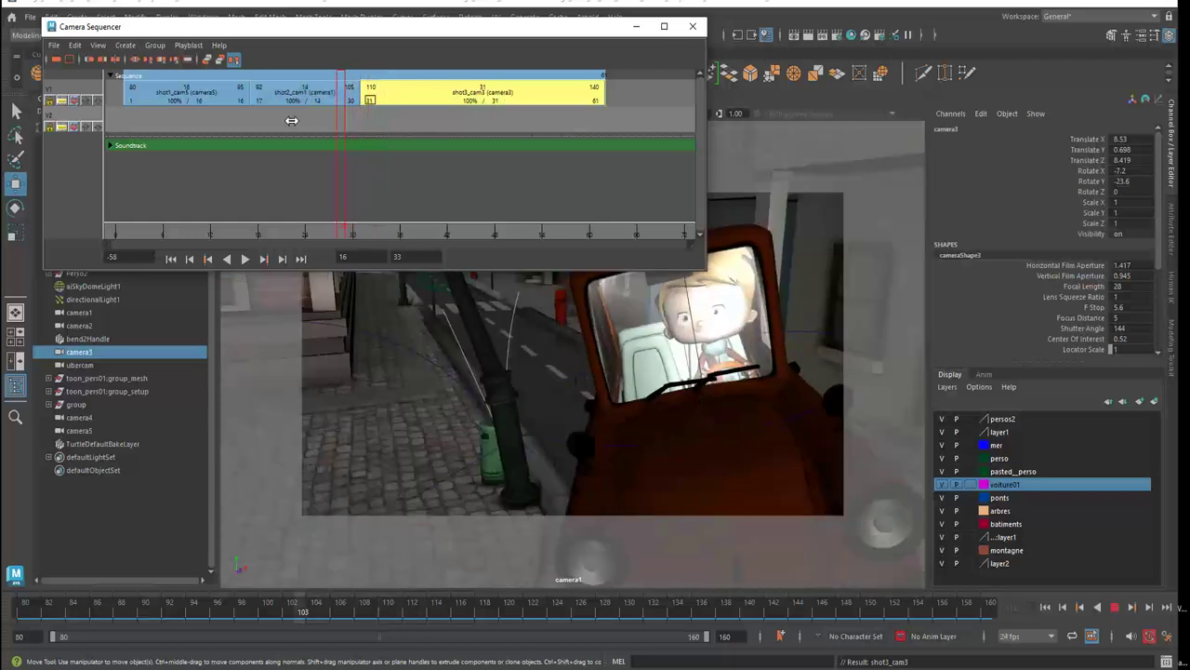
pyautogui.moveTo(130, 120)
pyautogui.mouseDown()
pyautogui.moveTo(505, 165)
pyautogui.moveTo(468, 146)
pyautogui.moveTo(381, 146)
pyautogui.moveTo(409, 146)
pyautogui.mouseUp()
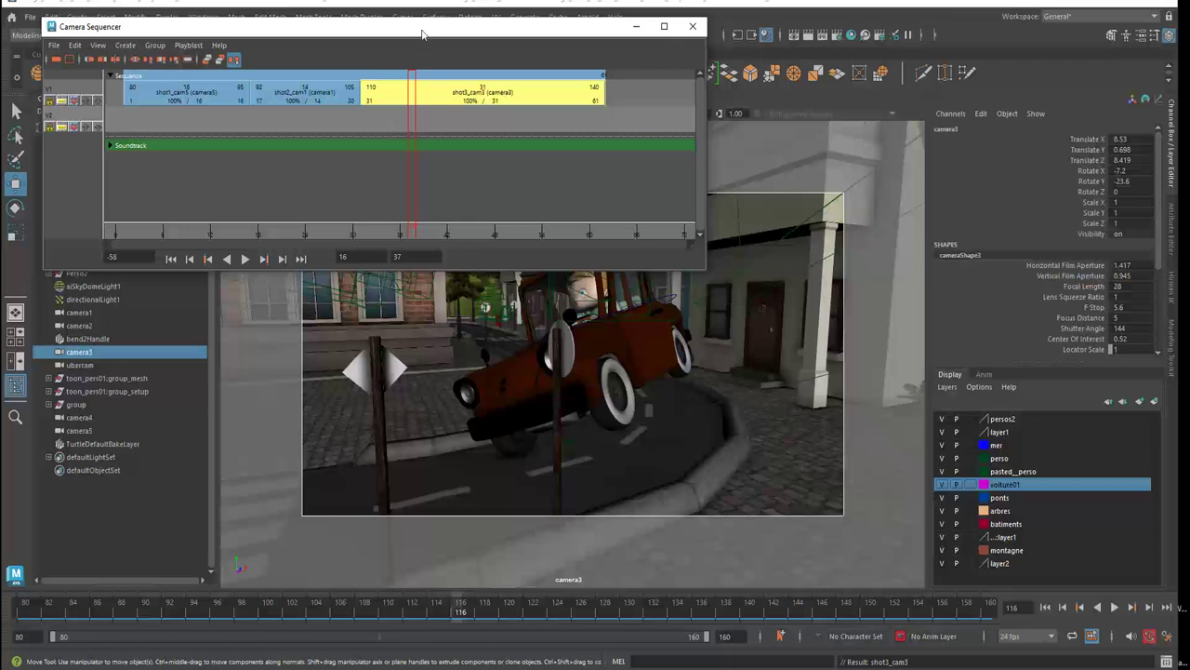
pyautogui.moveTo(422, 35)
pyautogui.mouseDown()
pyautogui.moveTo(555, 439)
pyautogui.moveTo(611, 96)
pyautogui.moveTo(573, 19)
pyautogui.mouseUp()
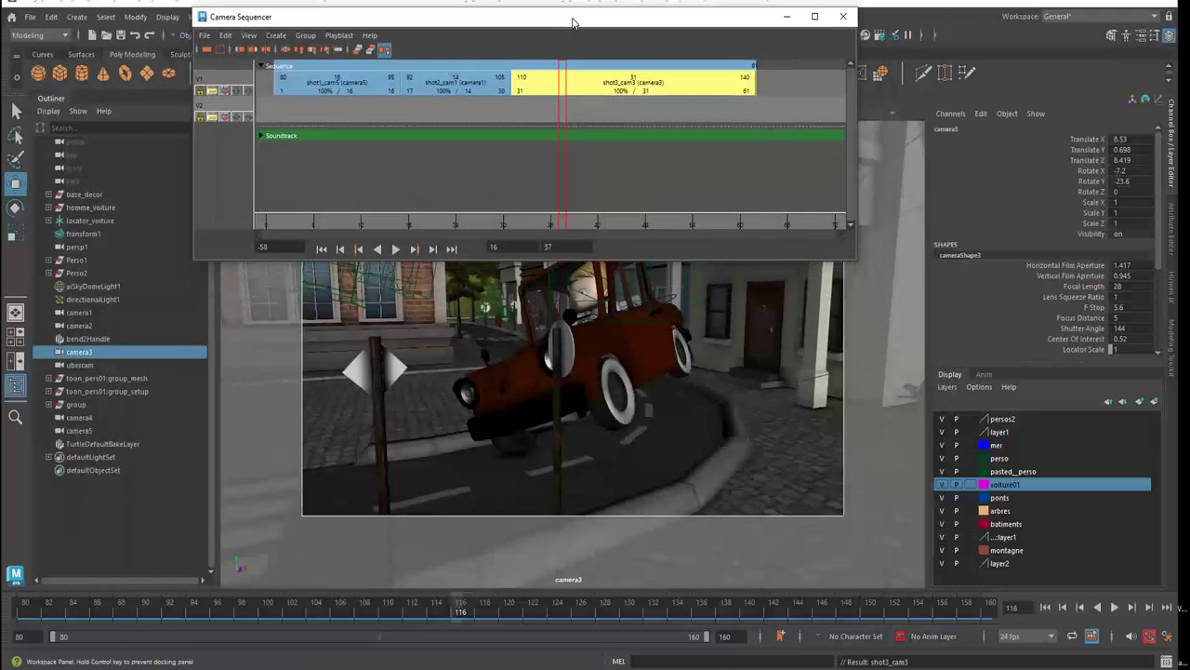
pyautogui.click(560, 160)
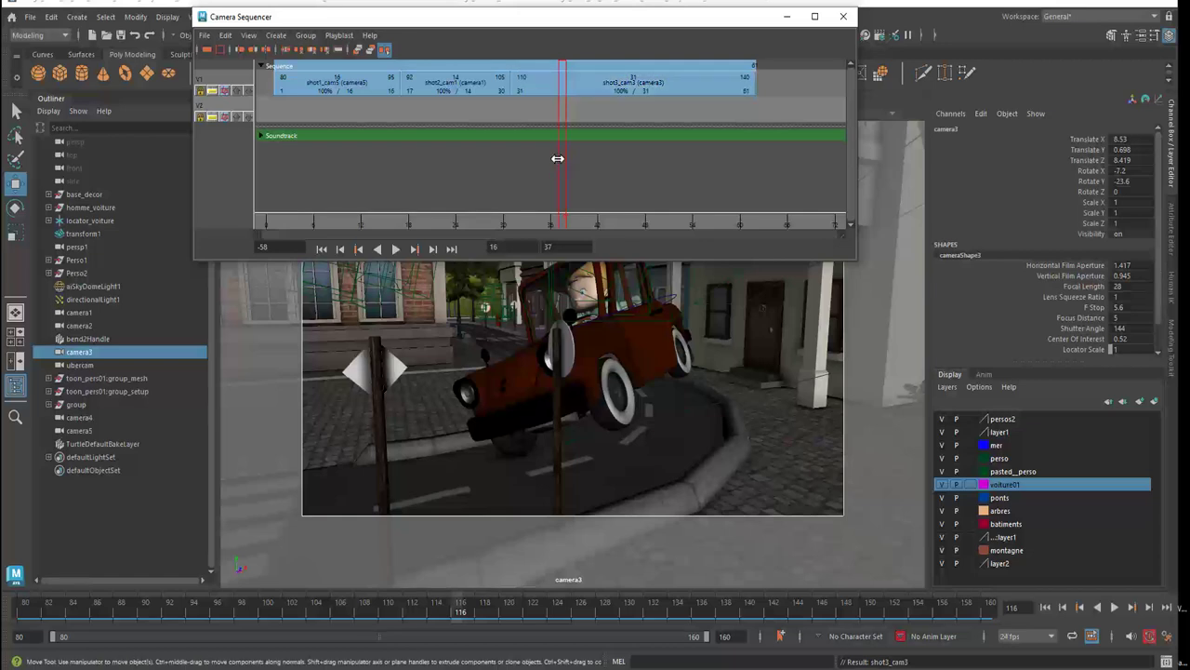
pyautogui.moveTo(557, 158)
pyautogui.mouseDown()
pyautogui.moveTo(481, 162)
pyautogui.moveTo(595, 152)
pyautogui.moveTo(538, 160)
pyautogui.mouseUp()
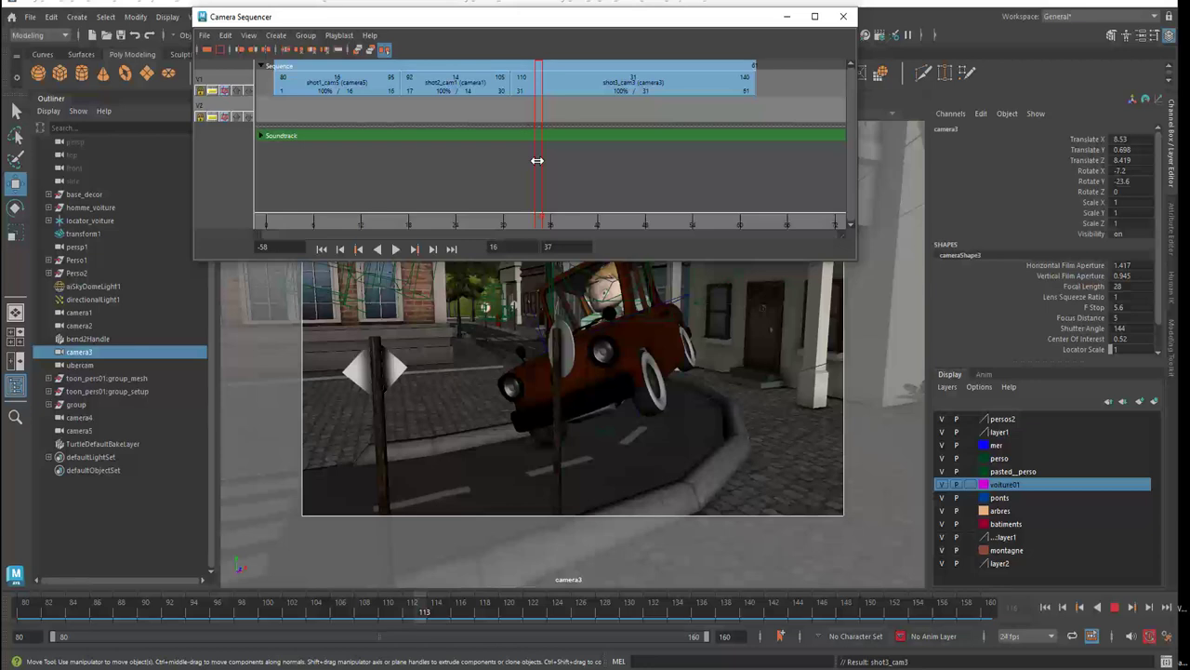
pyautogui.moveTo(529, 164)
pyautogui.mouseDown()
pyautogui.moveTo(513, 168)
pyautogui.moveTo(551, 169)
pyautogui.mouseUp()
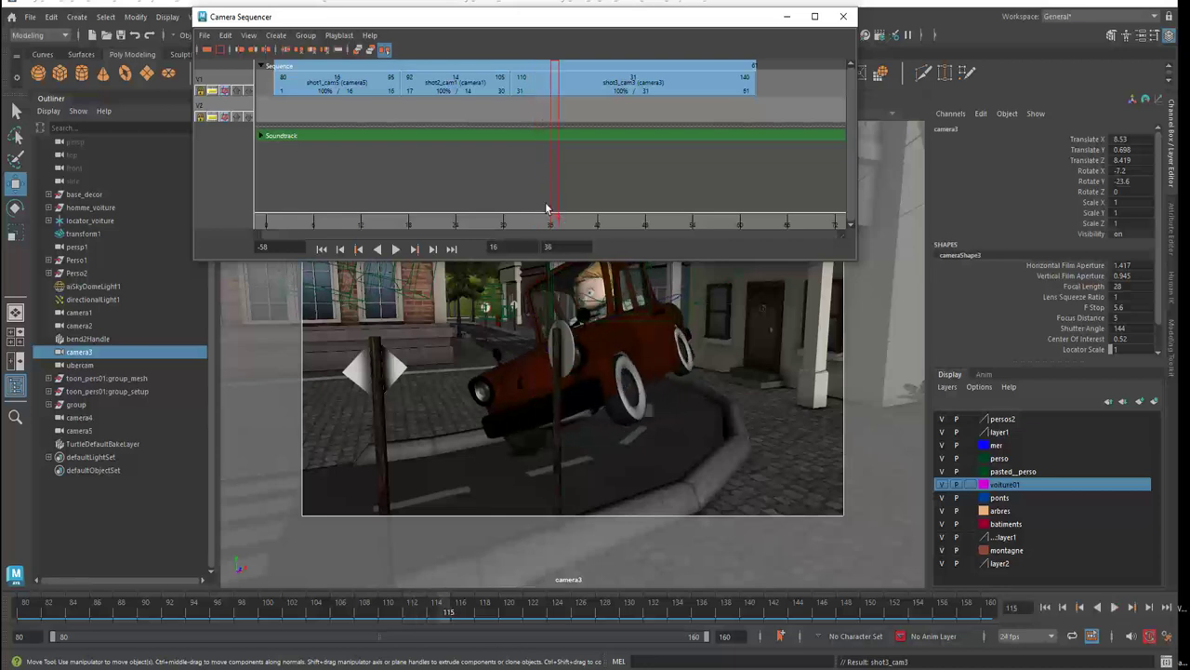
# Trim shot3_cam3 to start at frame 115, shortening it from 31 to 26 frames.
pyautogui.click(528, 72)
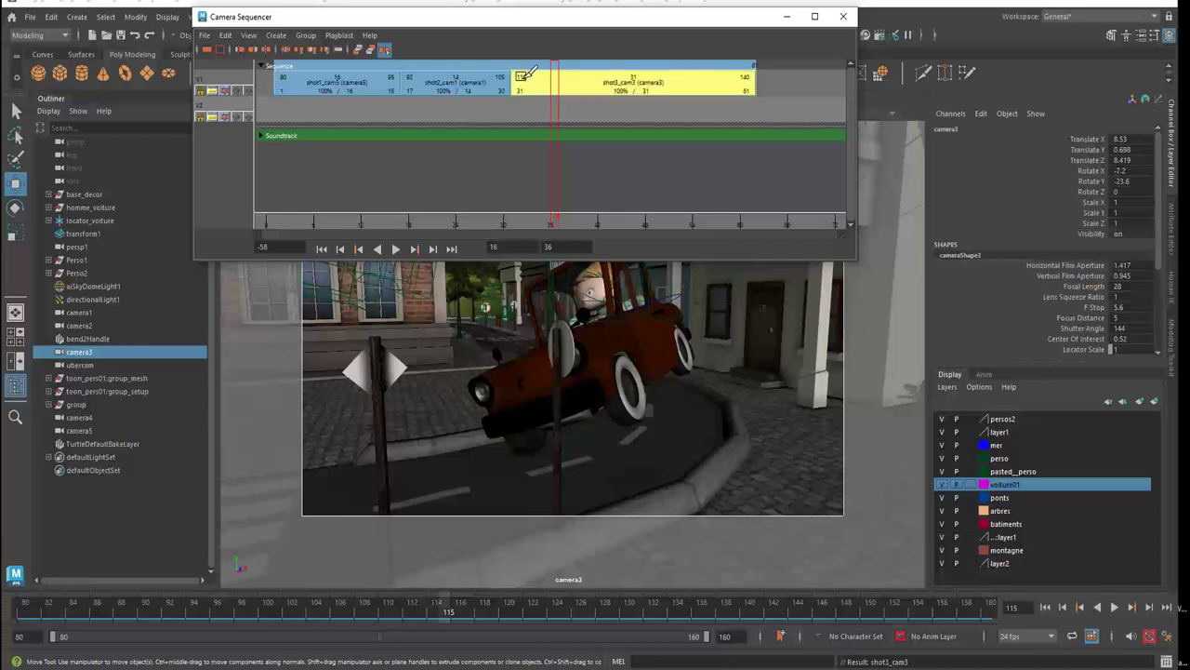
pyautogui.click(523, 79)
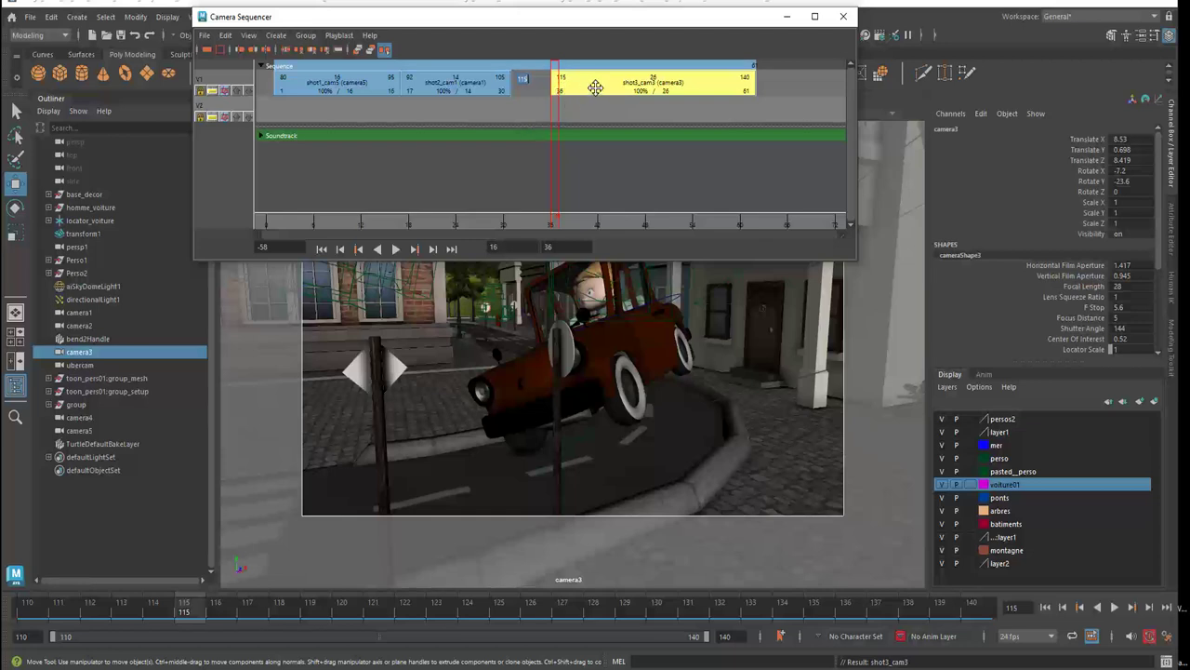
pyautogui.moveTo(600, 87); pyautogui.dragTo(554, 93)
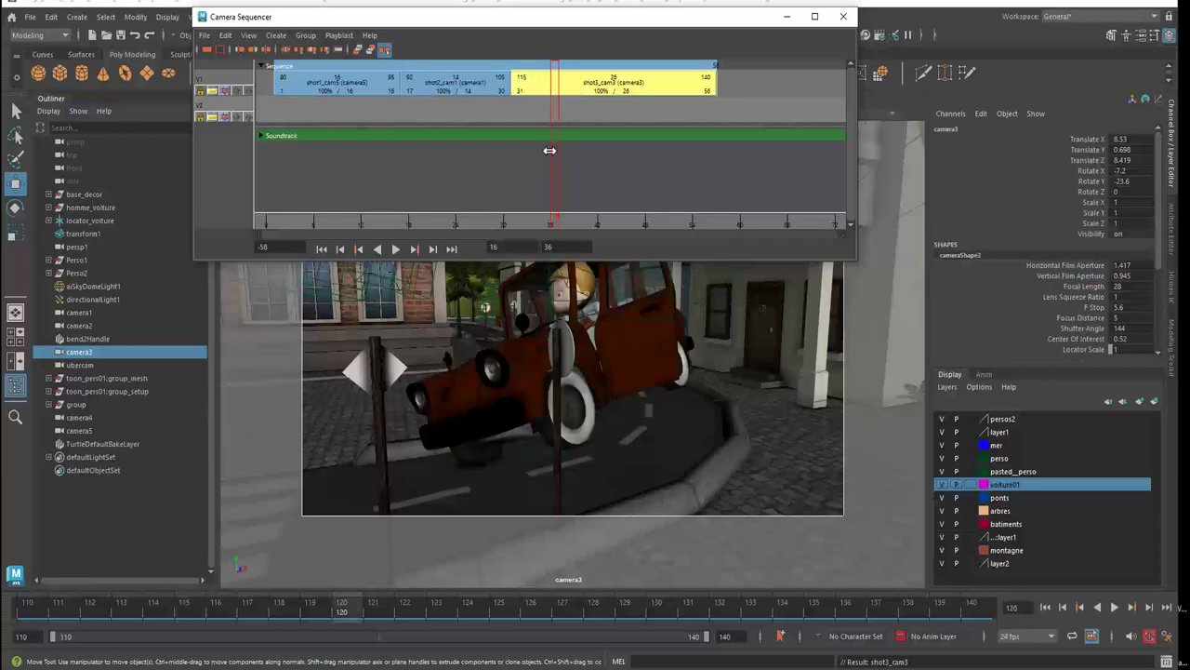
pyautogui.moveTo(526, 149)
pyautogui.mouseDown()
pyautogui.moveTo(506, 144)
pyautogui.moveTo(590, 147)
pyautogui.moveTo(704, 176)
pyautogui.moveTo(345, 173)
pyautogui.moveTo(640, 172)
pyautogui.mouseUp()
pyautogui.moveTo(556, 21); pyautogui.dragTo(417, 14)
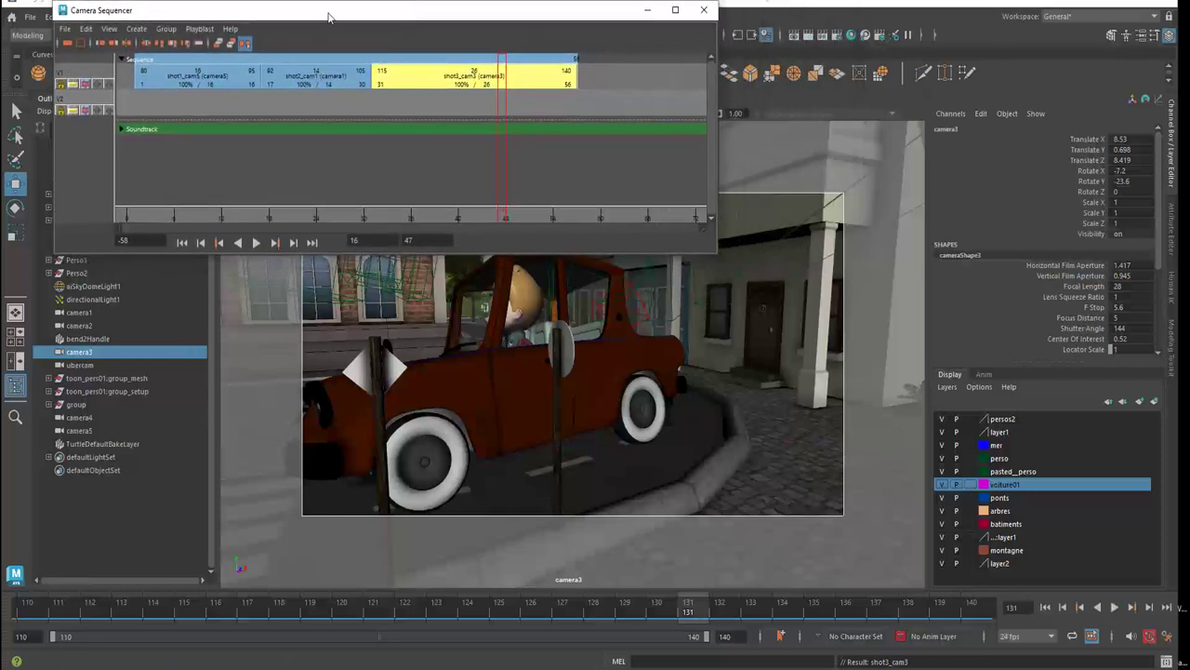
# Playblast the sequence to movies/sequence01.avi at 1024×778, quality 70, then close VLC.
pyautogui.moveTo(328, 16)
pyautogui.mouseDown()
pyautogui.moveTo(490, 61)
pyautogui.moveTo(499, 82)
pyautogui.moveTo(442, 19)
pyautogui.moveTo(342, 48)
pyautogui.mouseUp()
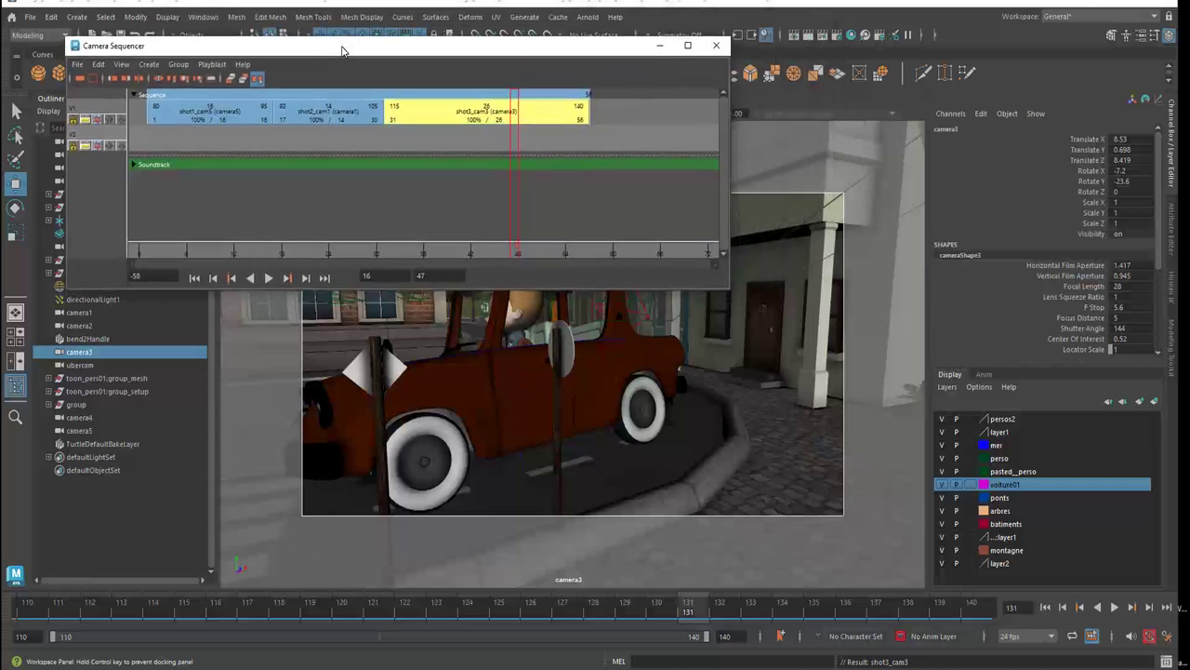
pyautogui.click(213, 64)
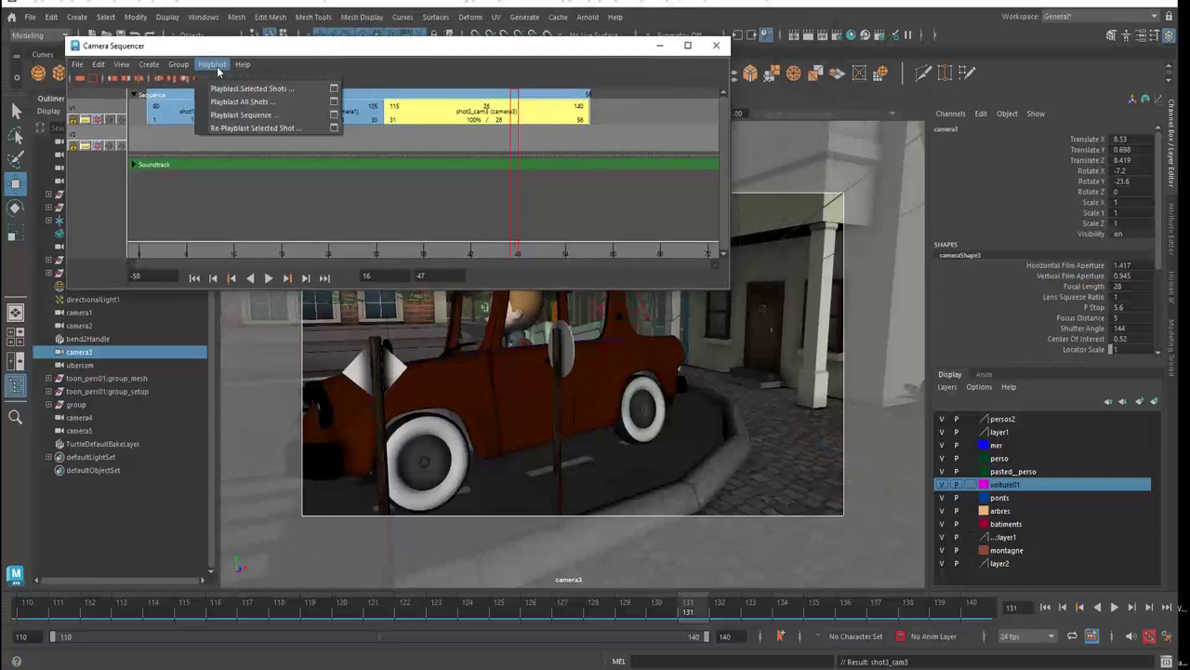
pyautogui.click(335, 116)
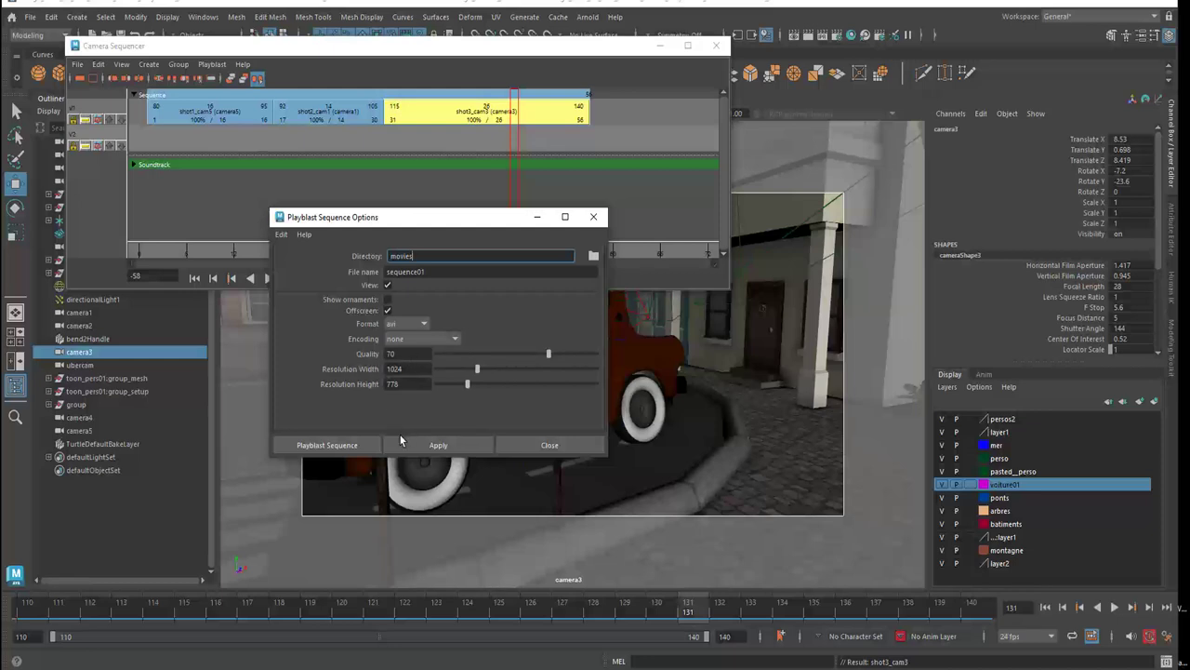
pyautogui.click(353, 445)
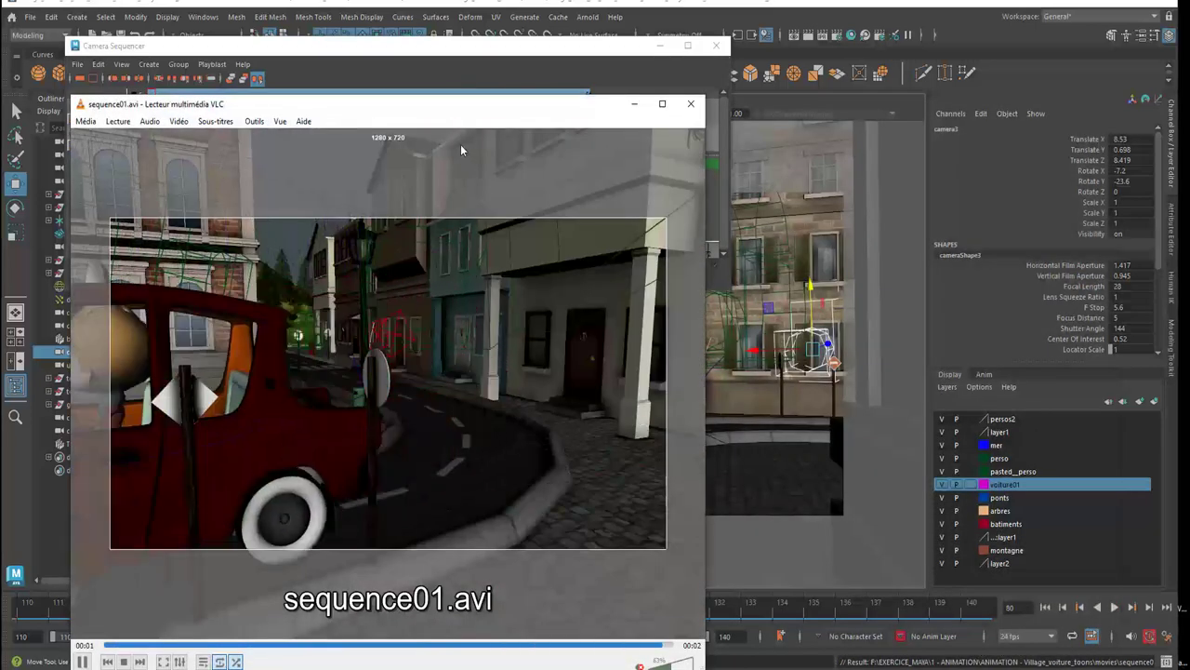
pyautogui.click(689, 105)
# Set the viewport Show filter to None, then to Polygons only.
pyautogui.moveTo(460, 44); pyautogui.dragTo(562, 523)
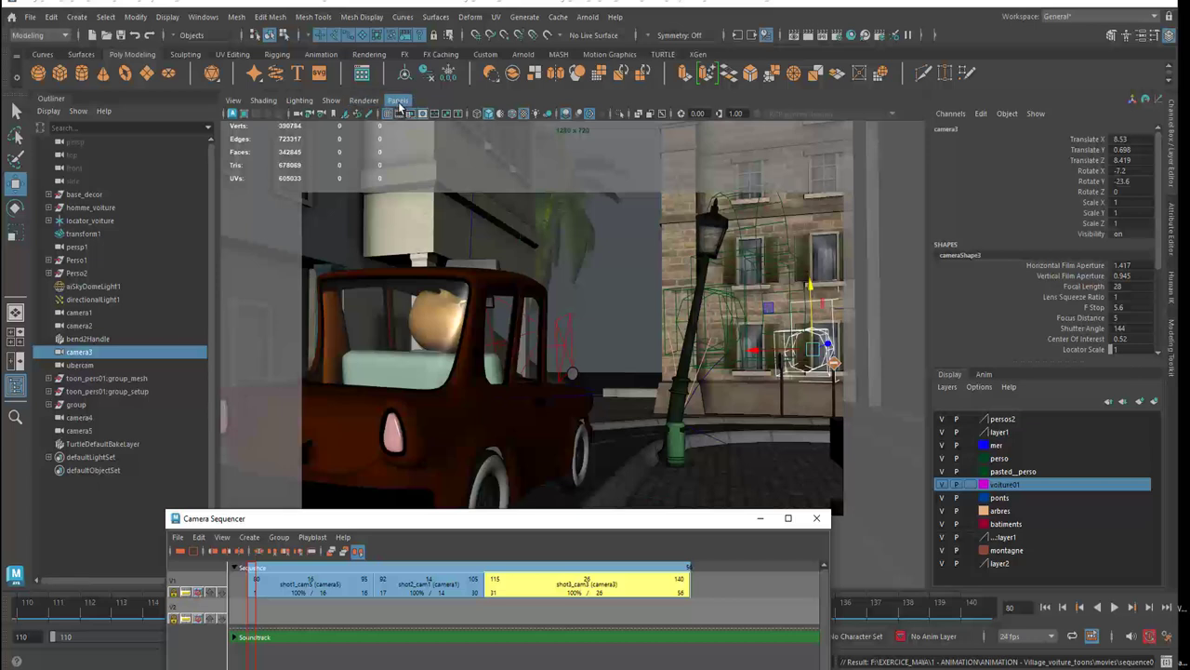
pyautogui.click(330, 100)
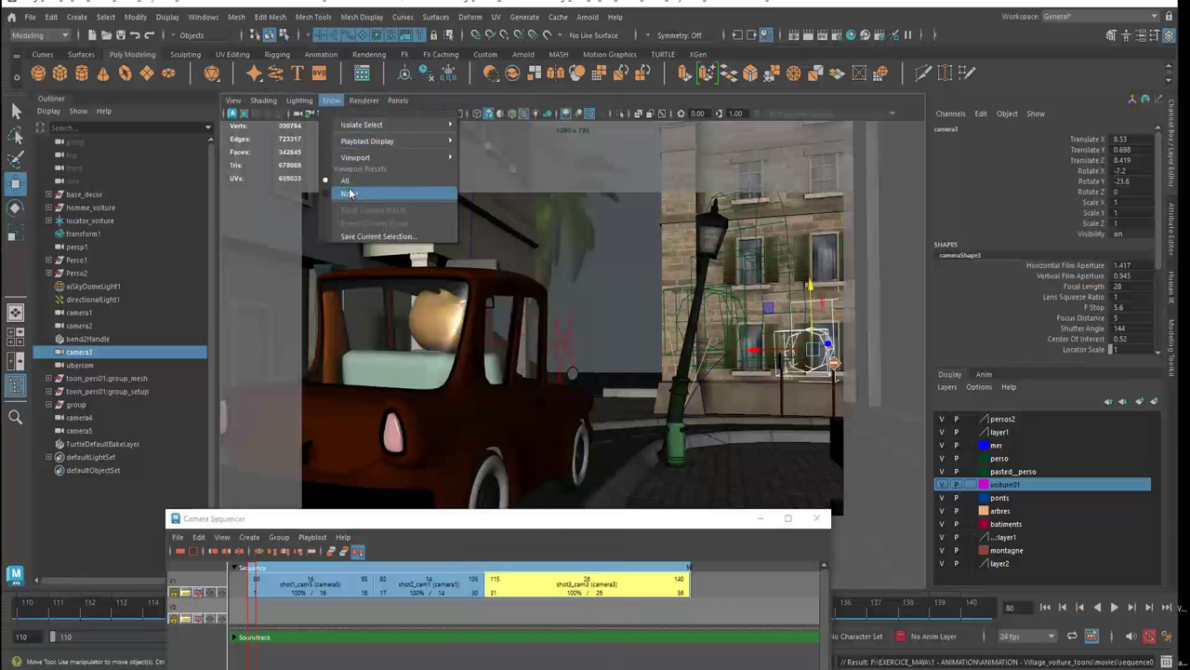
pyautogui.click(350, 194)
pyautogui.click(332, 100)
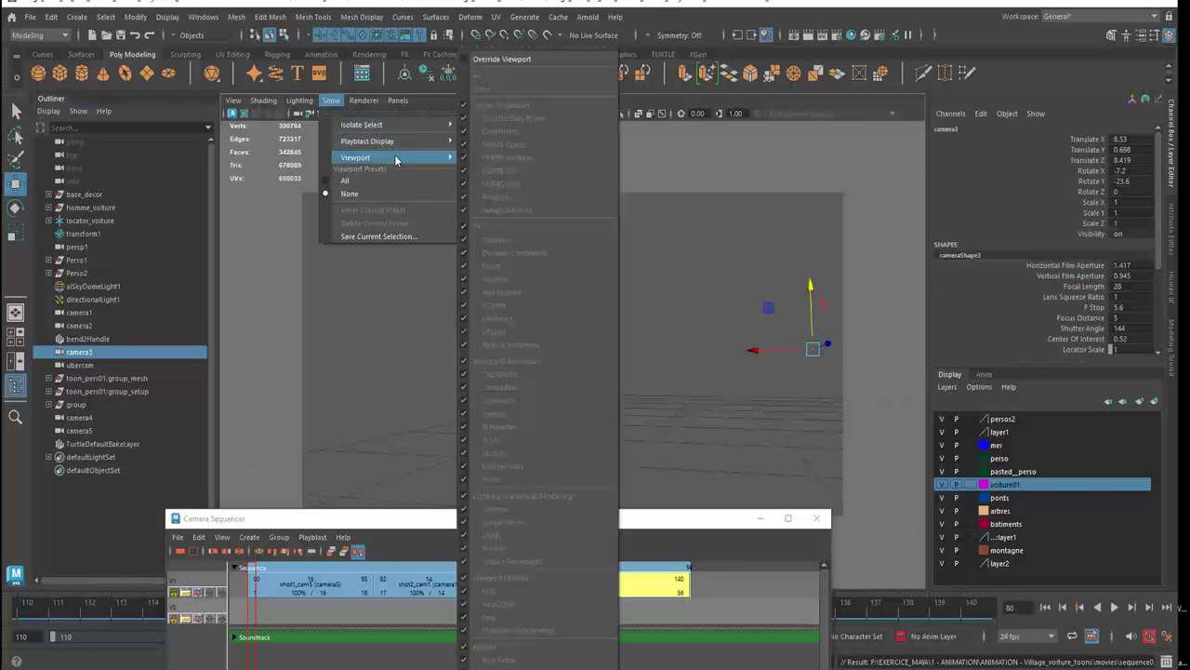
pyautogui.moveTo(355, 157)
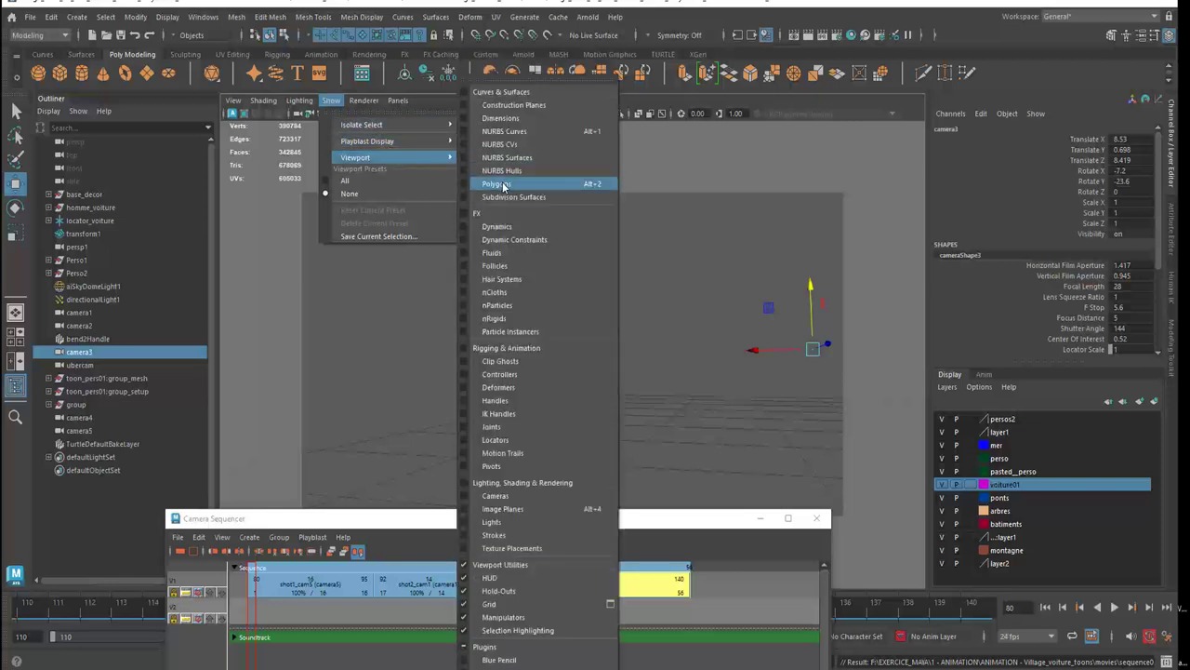
pyautogui.click(501, 183)
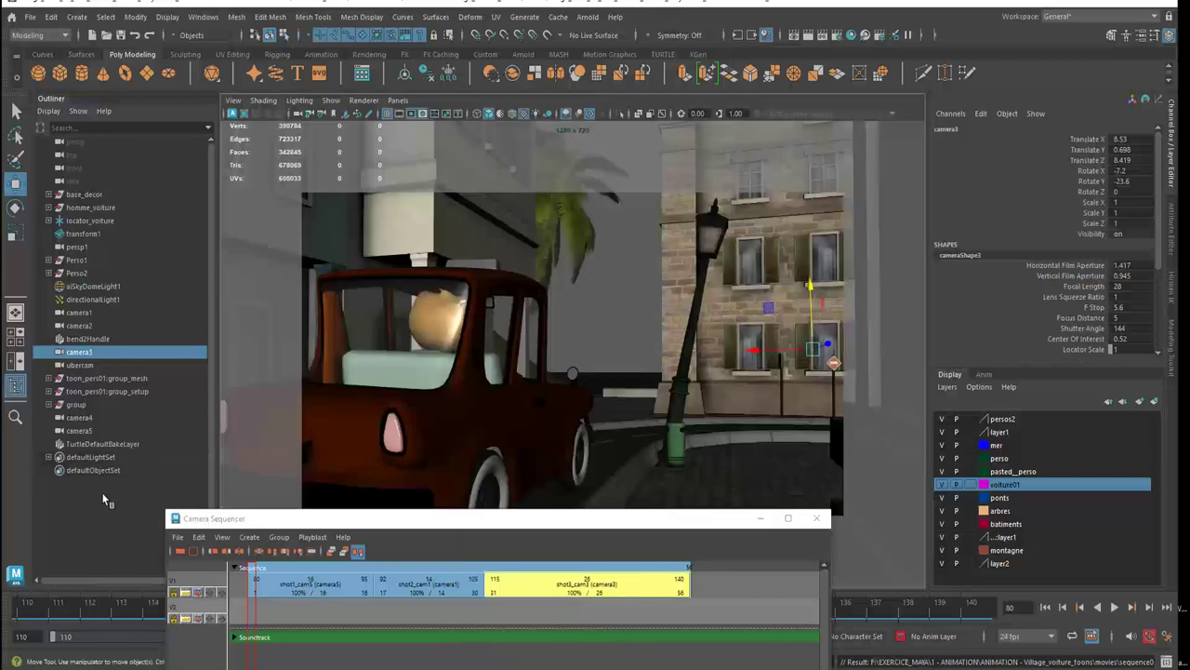
# Clear the camera3 selection in the Outliner and bring the sequencer back up.
pyautogui.click(106, 496)
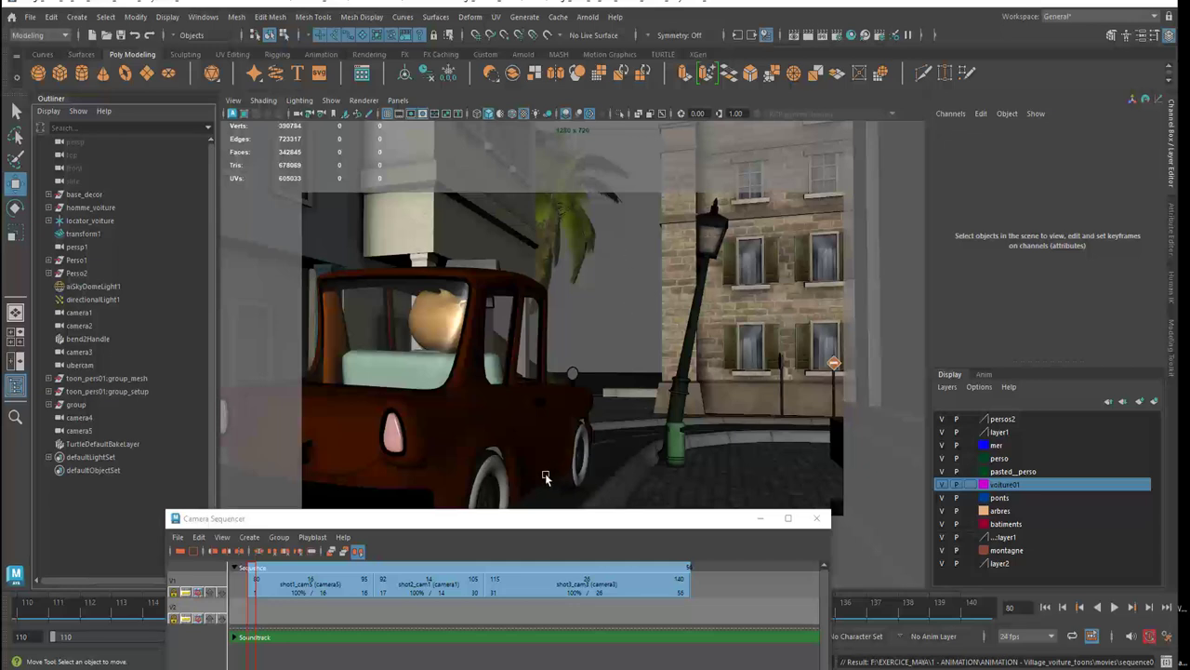
pyautogui.moveTo(536, 524); pyautogui.dragTo(545, 307)
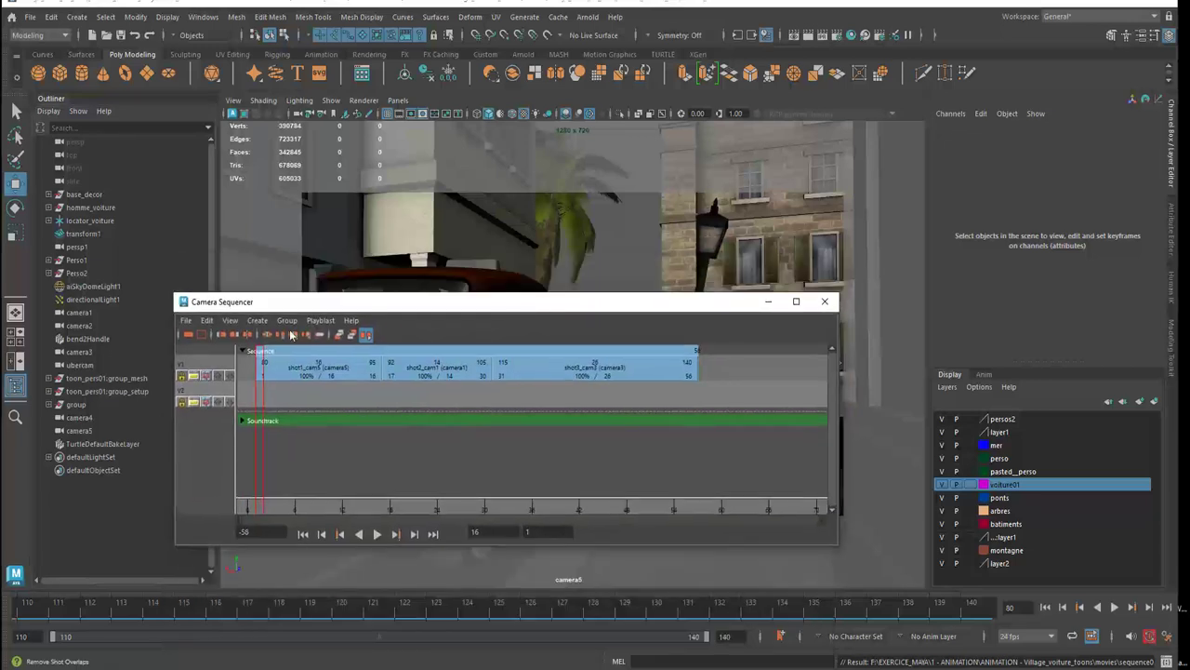
pyautogui.click(319, 320)
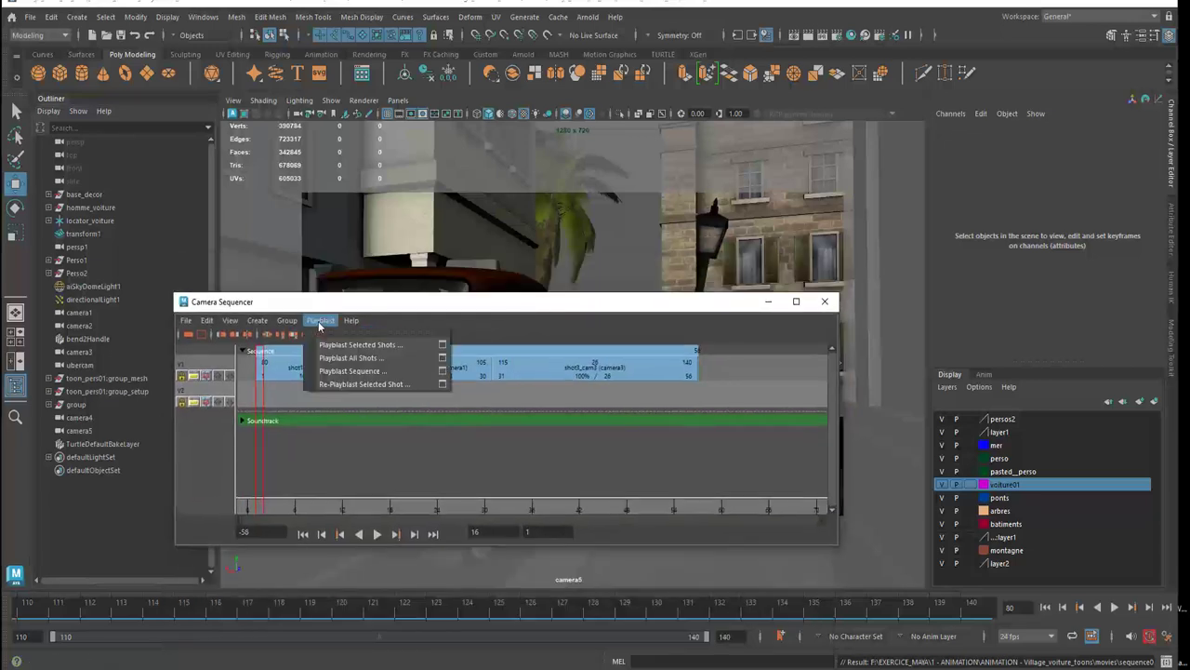
# Re-playblast the sequence, watch sequence01.avi to the end in VLC, then quit it.
pyautogui.click(354, 371)
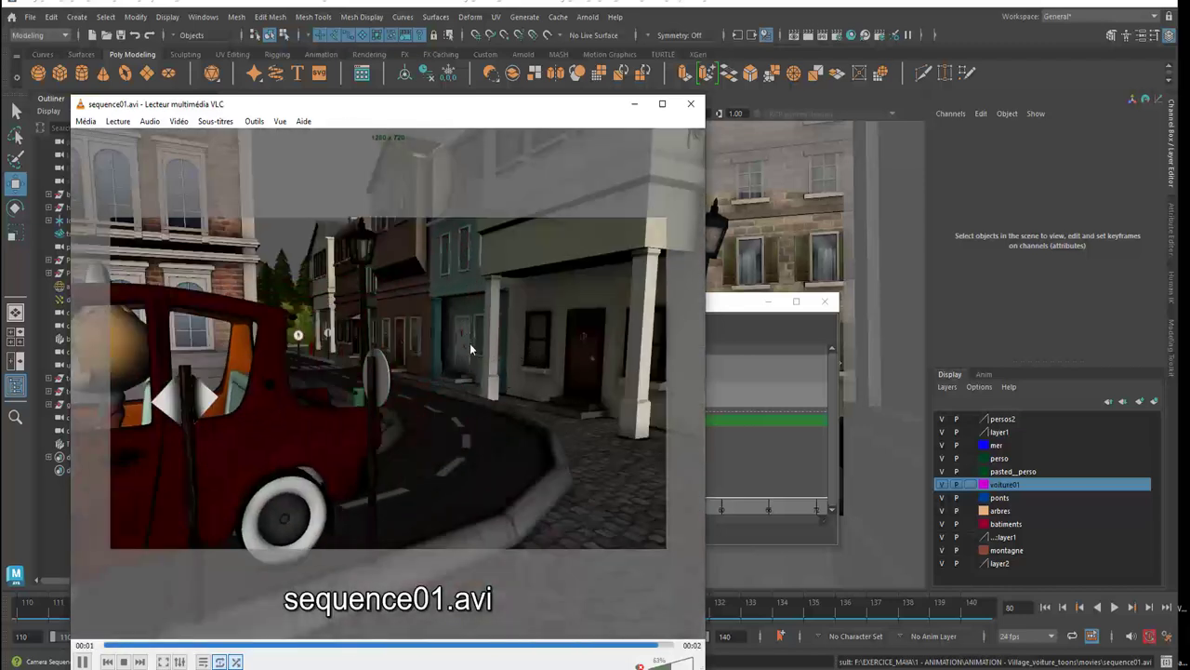
pyautogui.moveTo(385, 97)
pyautogui.mouseDown()
pyautogui.moveTo(385, 158)
pyautogui.moveTo(404, 98)
pyautogui.mouseUp()
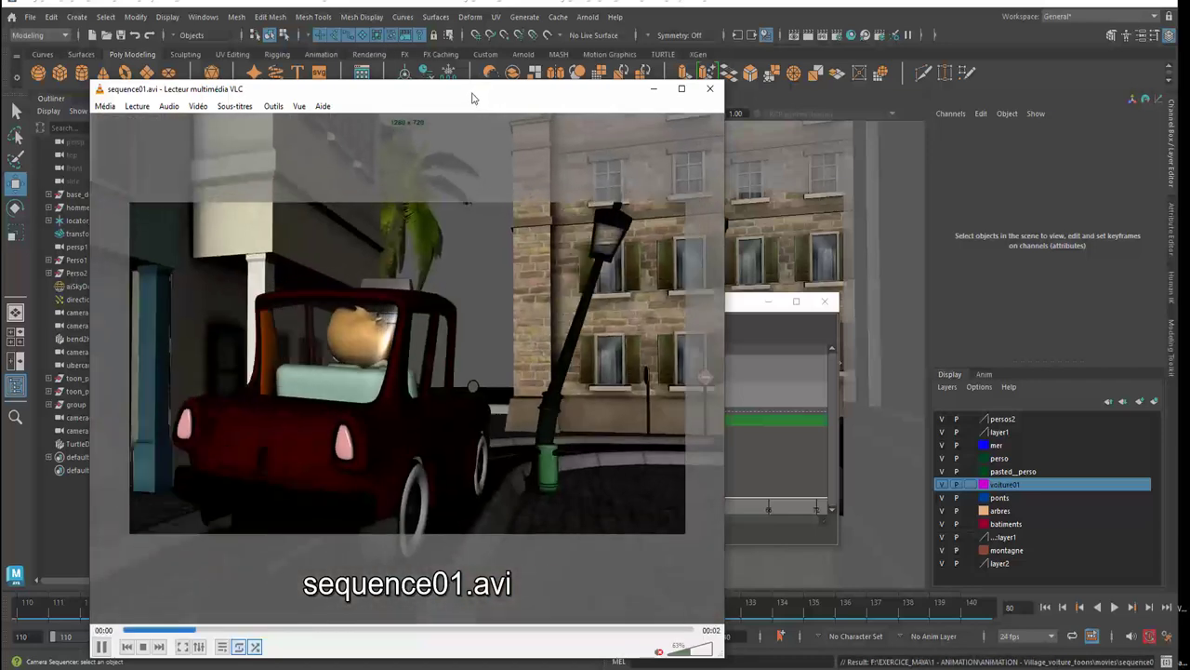
pyautogui.moveTo(477, 90); pyautogui.dragTo(677, 60)
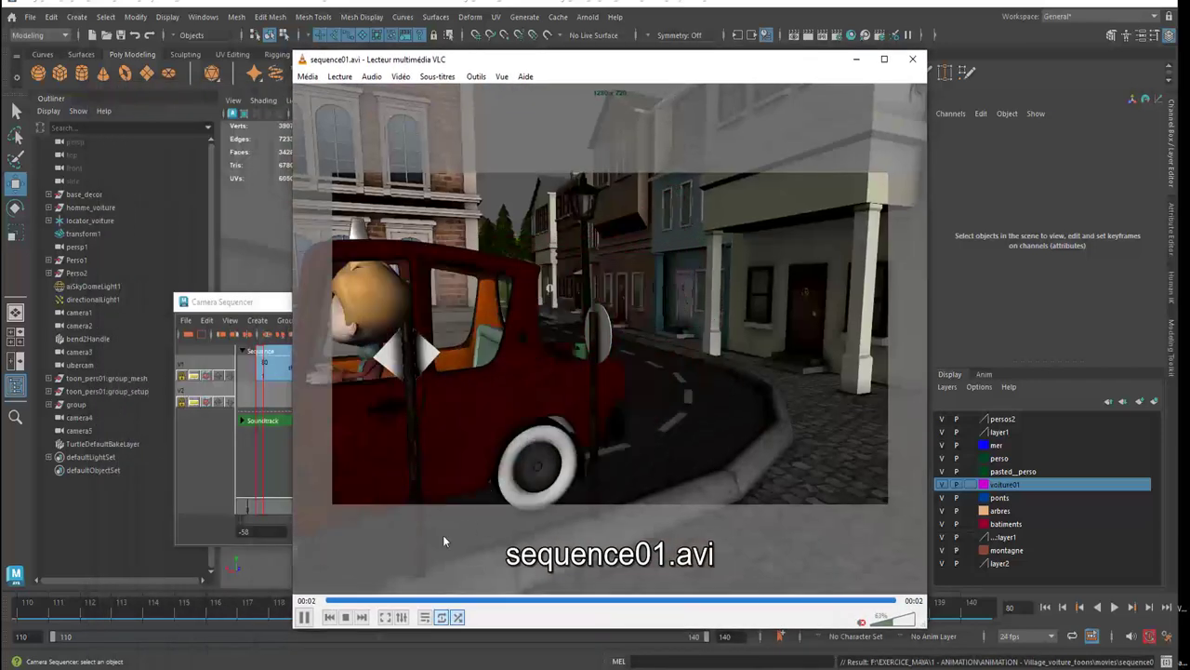
pyautogui.press('space')
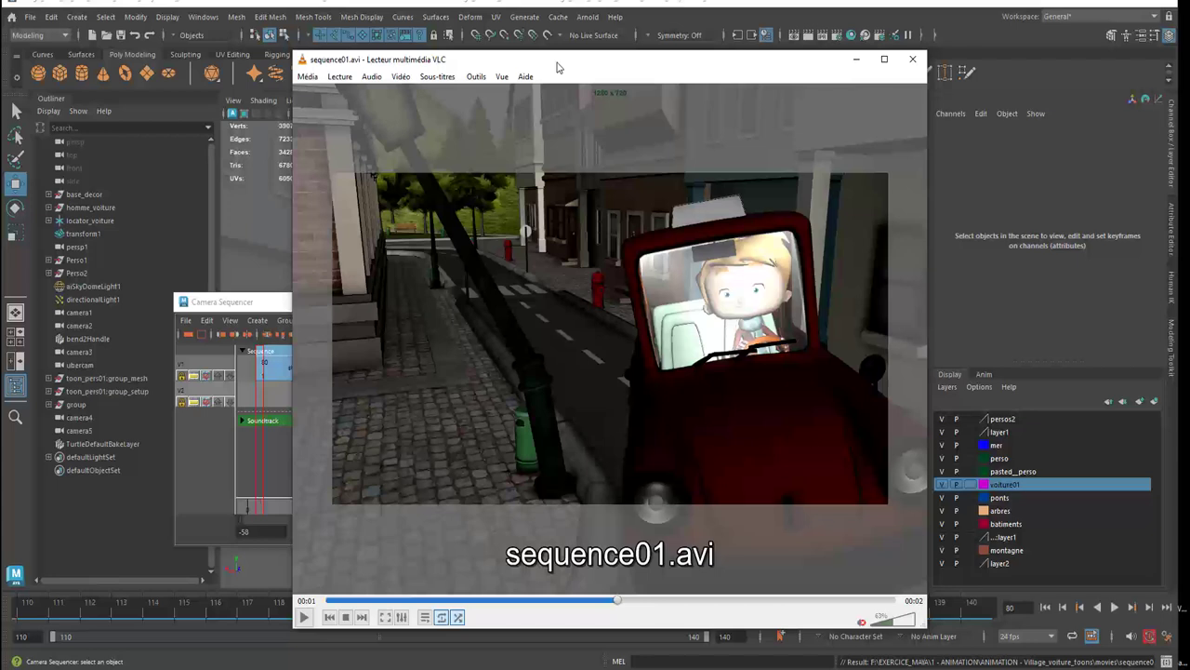
pyautogui.hotkey('ctrl', 'q')
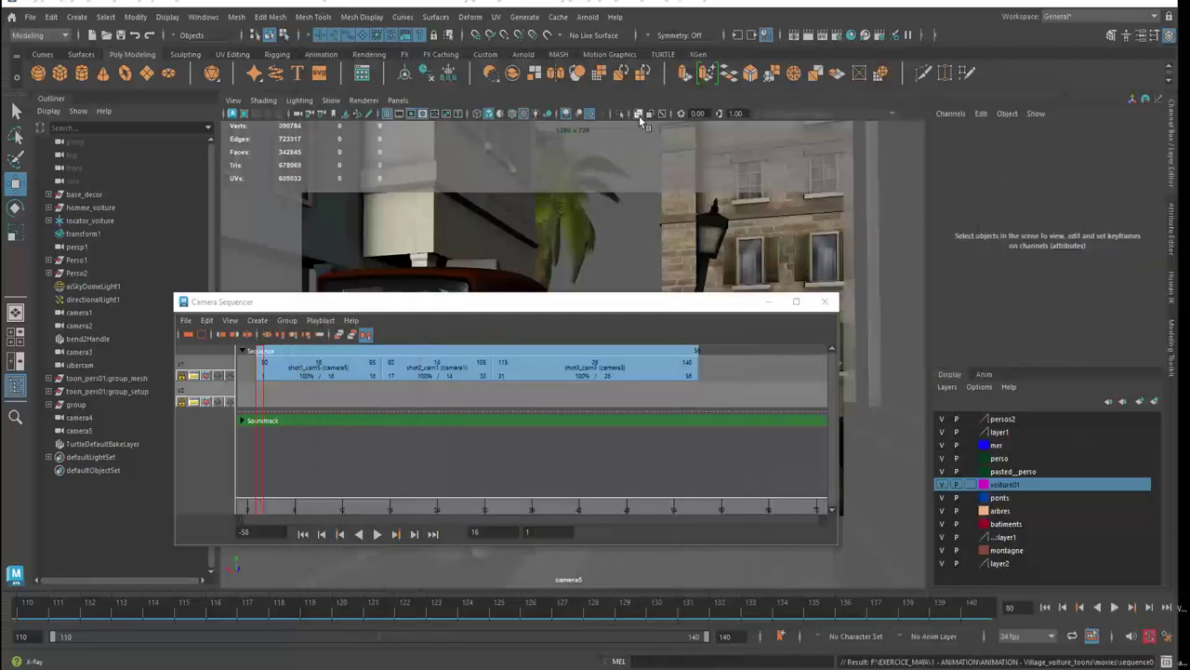
# Create an ubercam from the Camera Sequencer's Create menu.
pyautogui.moveTo(335, 308); pyautogui.dragTo(326, 169)
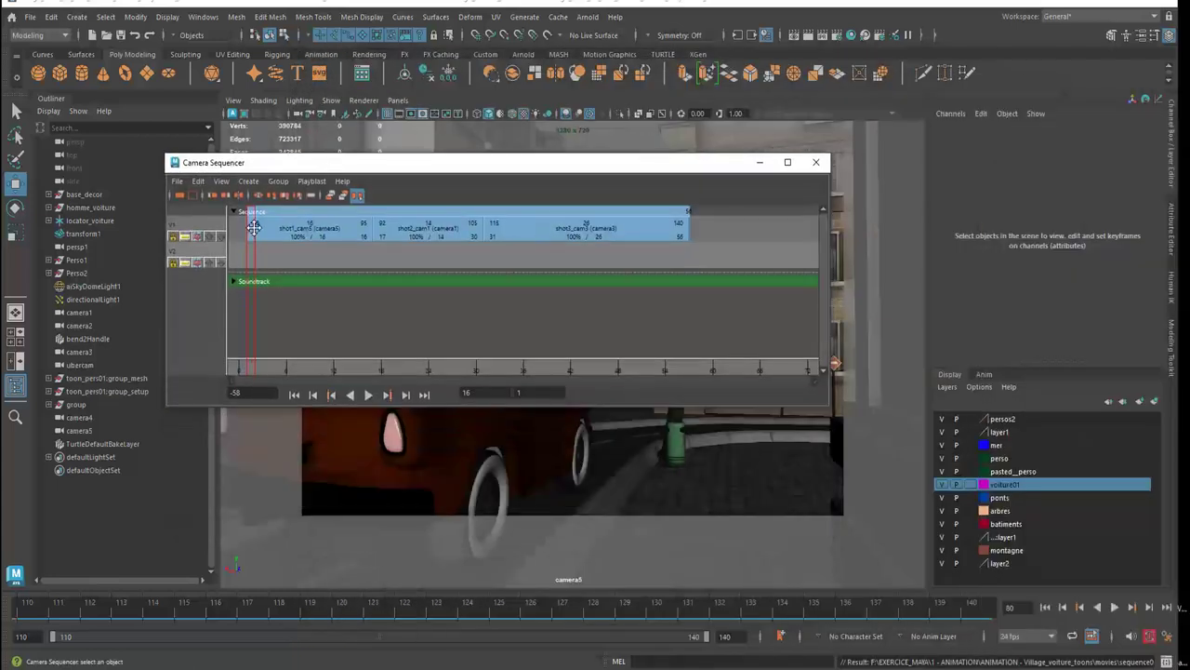
pyautogui.click(244, 182)
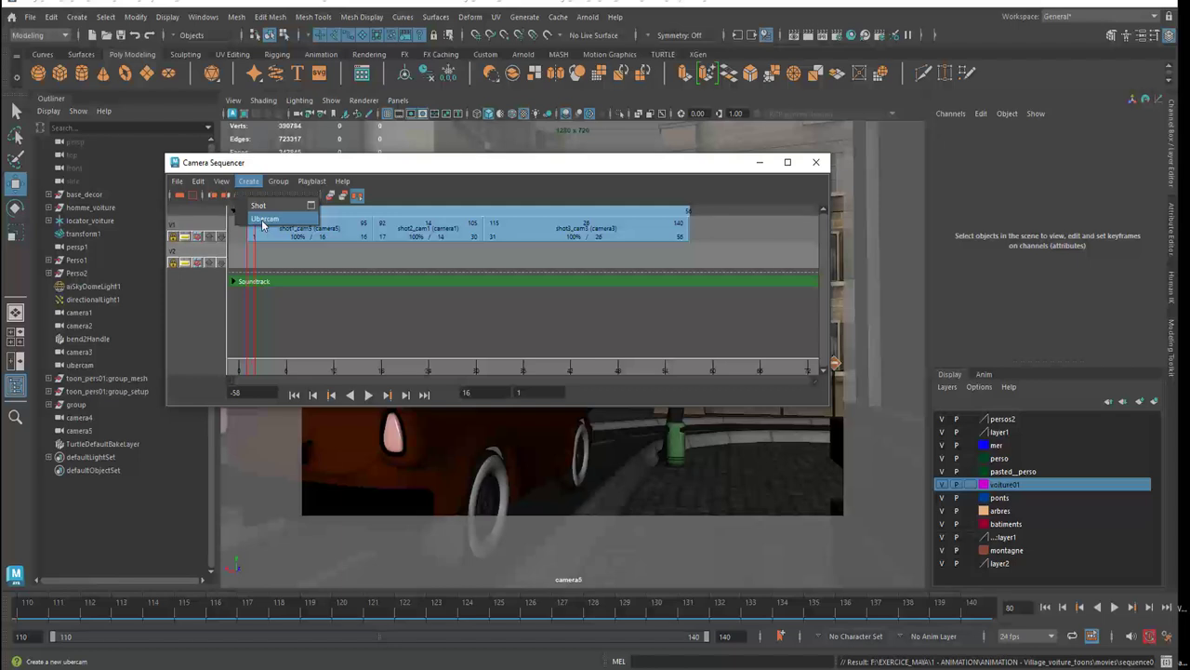
pyautogui.click(263, 219)
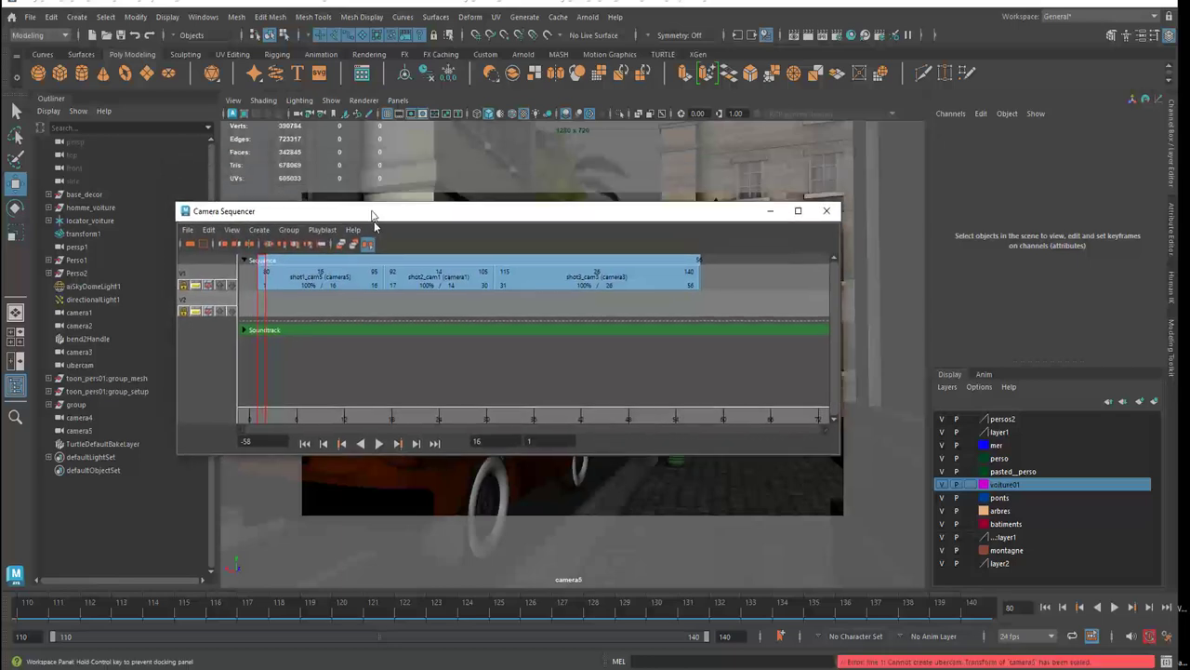
pyautogui.moveTo(360, 166); pyautogui.dragTo(378, 232)
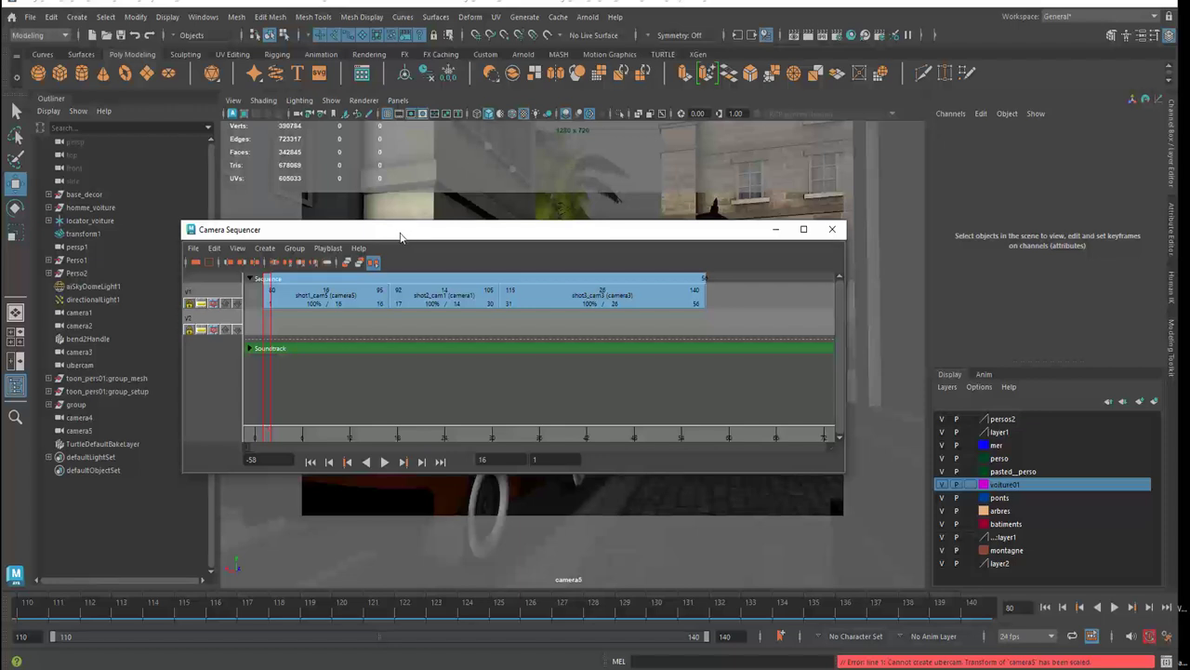
pyautogui.moveTo(400, 235); pyautogui.dragTo(391, 213)
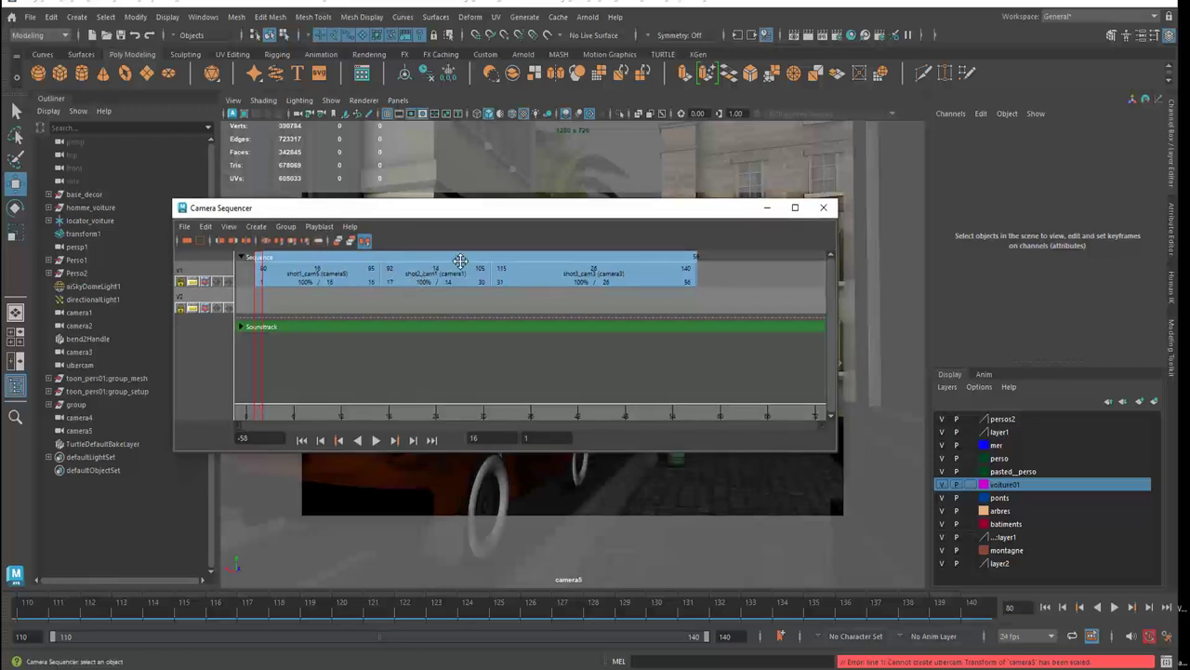
# Browse the Arnold and Create shot menus, dismissing both without choosing anything.
pyautogui.click(589, 17)
pyautogui.moveTo(600, 99)
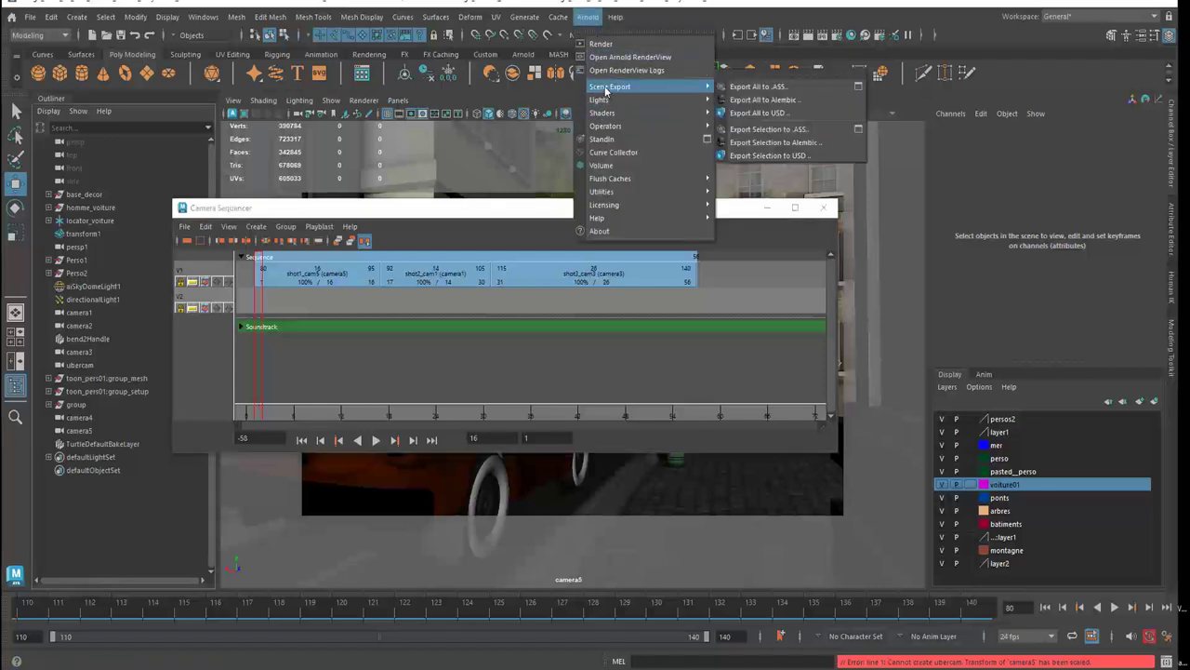
pyautogui.click(744, 5)
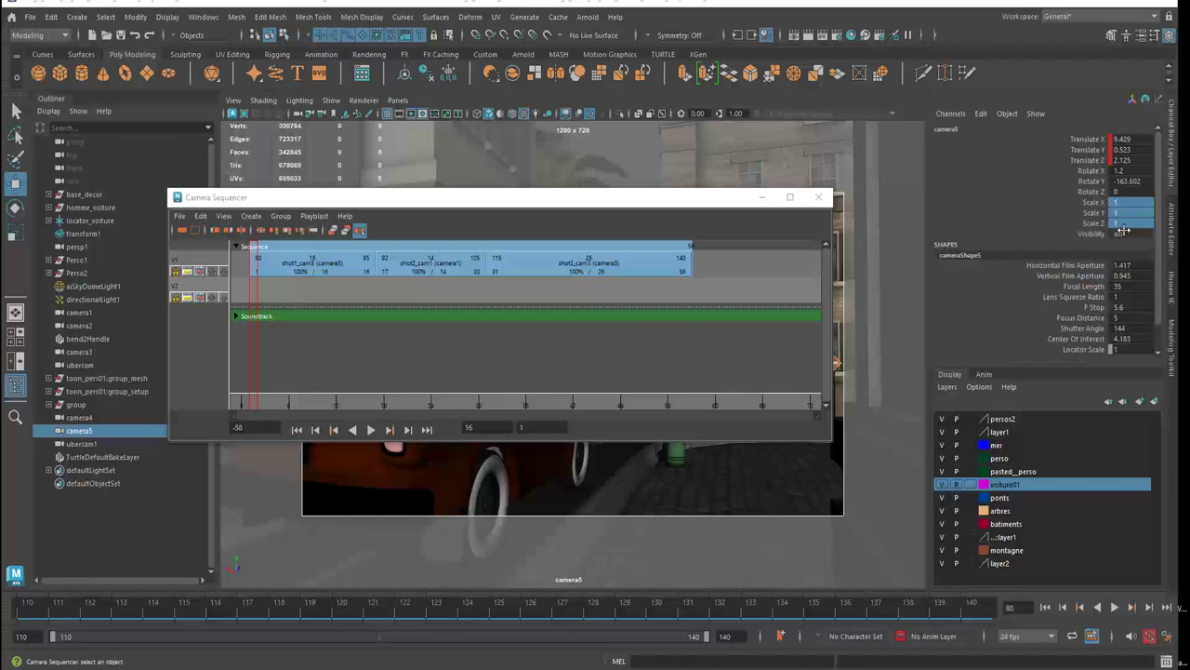
pyautogui.click(251, 216)
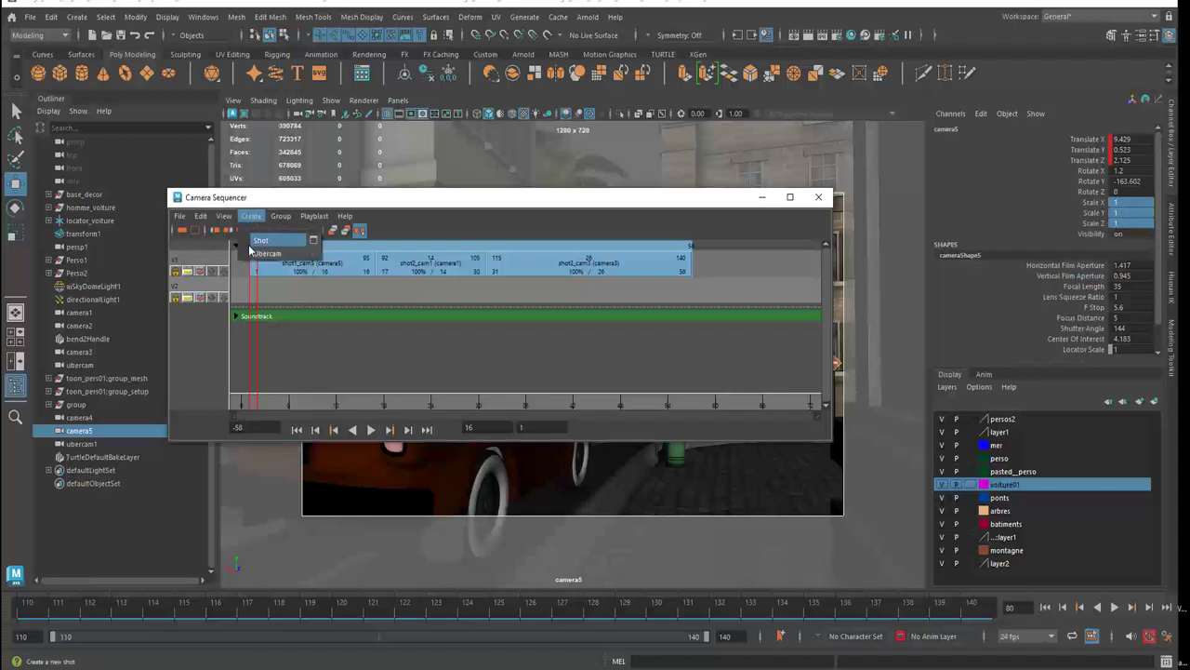
pyautogui.click(251, 241)
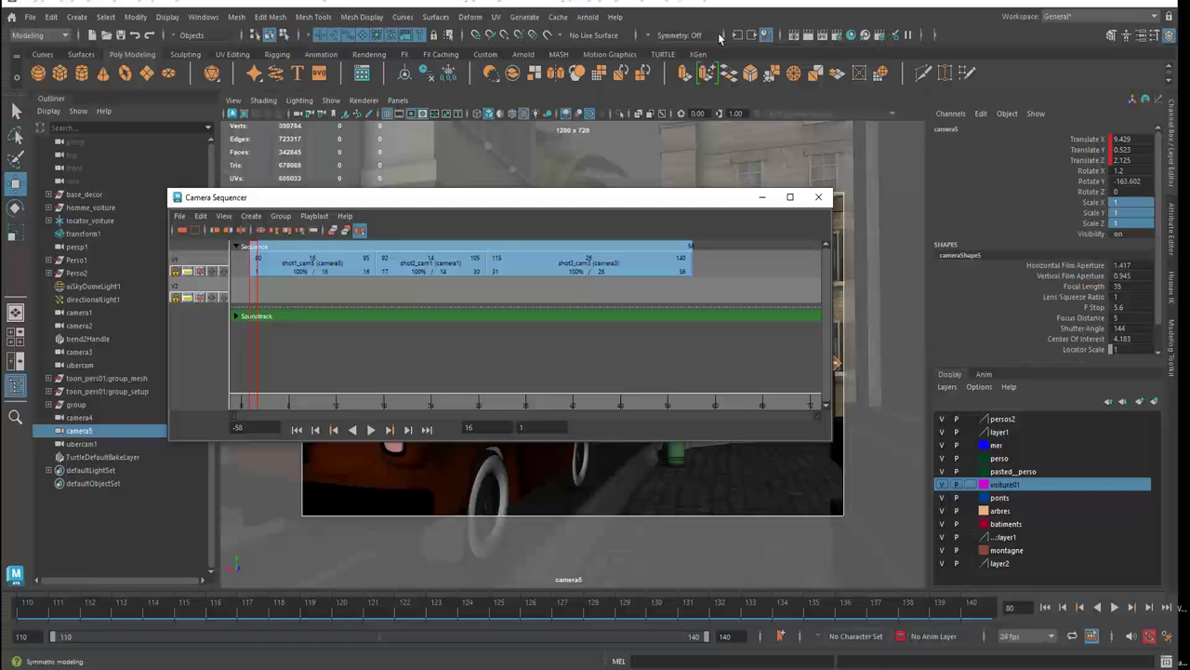
pyautogui.click(835, 39)
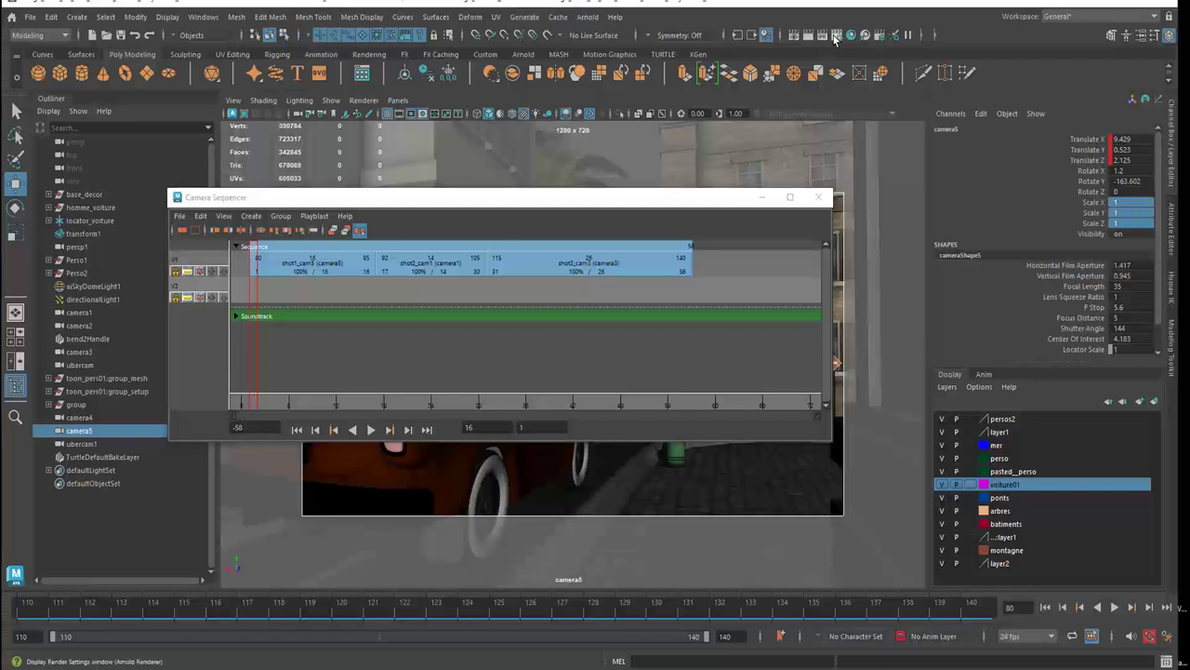
# In Render Settings' Common tab, set Renderable Camera to ubercam1.
pyautogui.moveTo(851, 160); pyautogui.dragTo(606, 61)
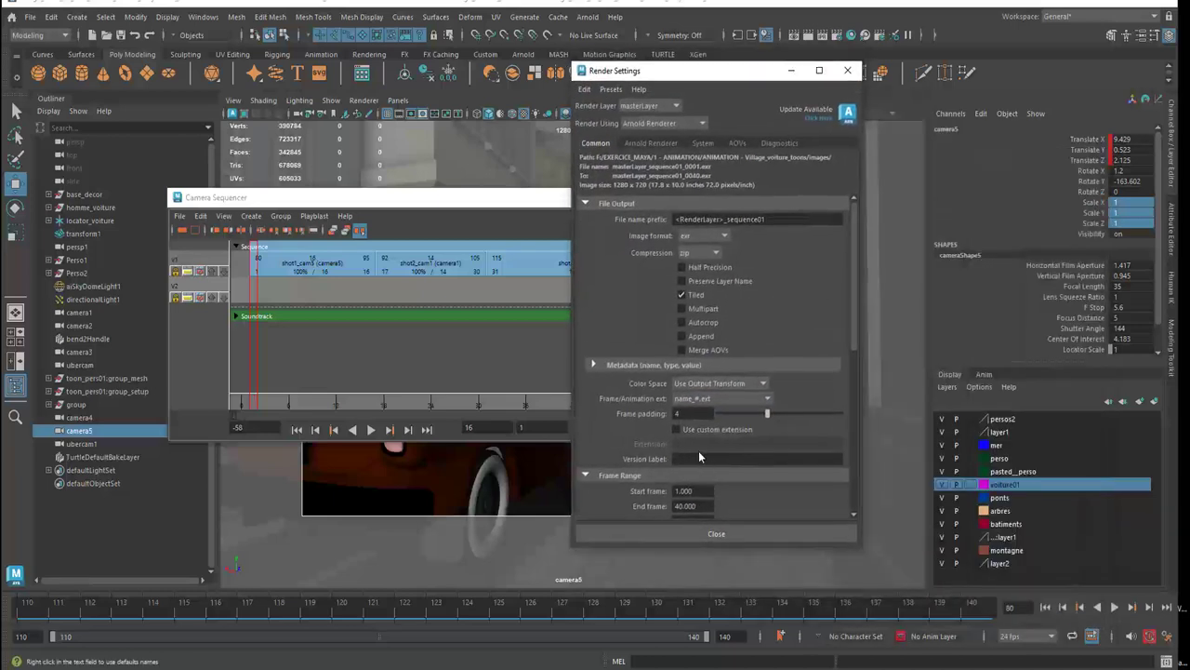
pyautogui.scroll(-3, 698, 448)
pyautogui.scroll(-3, 698, 448)
pyautogui.scroll(-4, 698, 451)
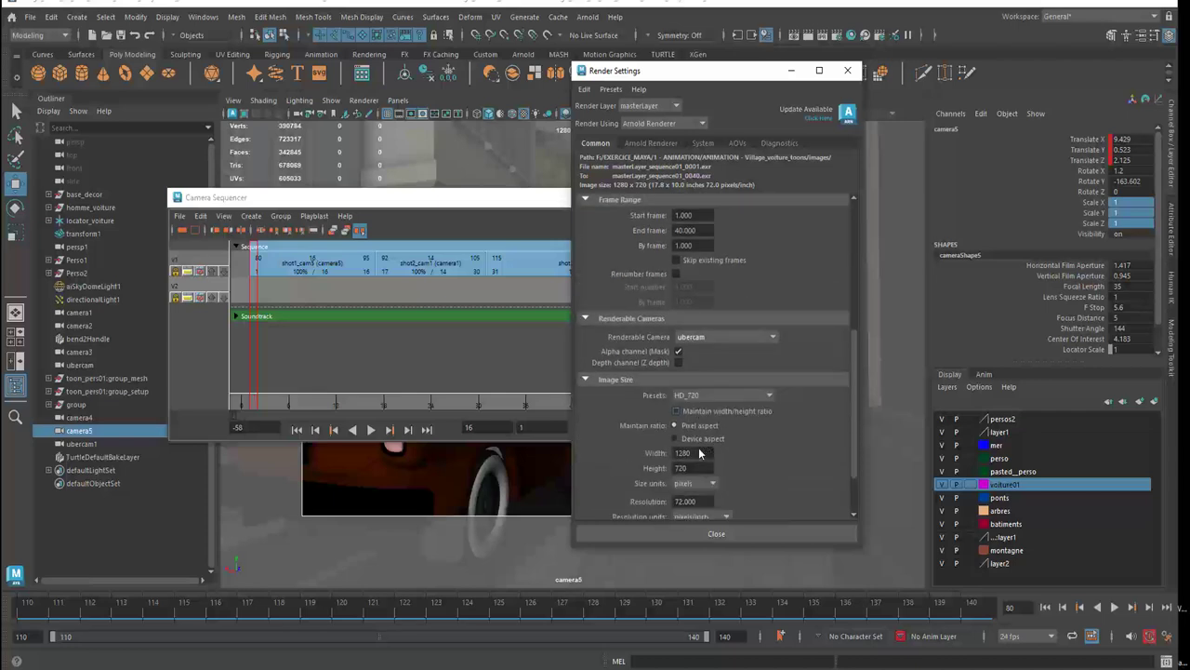
pyautogui.click(704, 337)
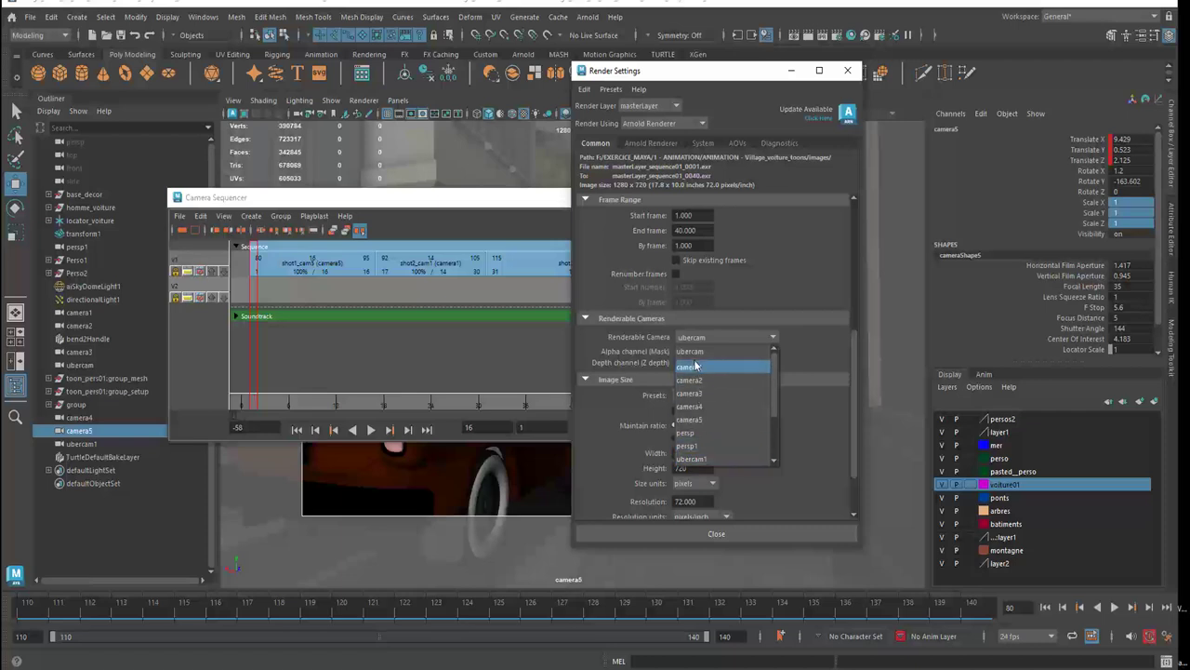
pyautogui.click(695, 351)
pyautogui.click(696, 342)
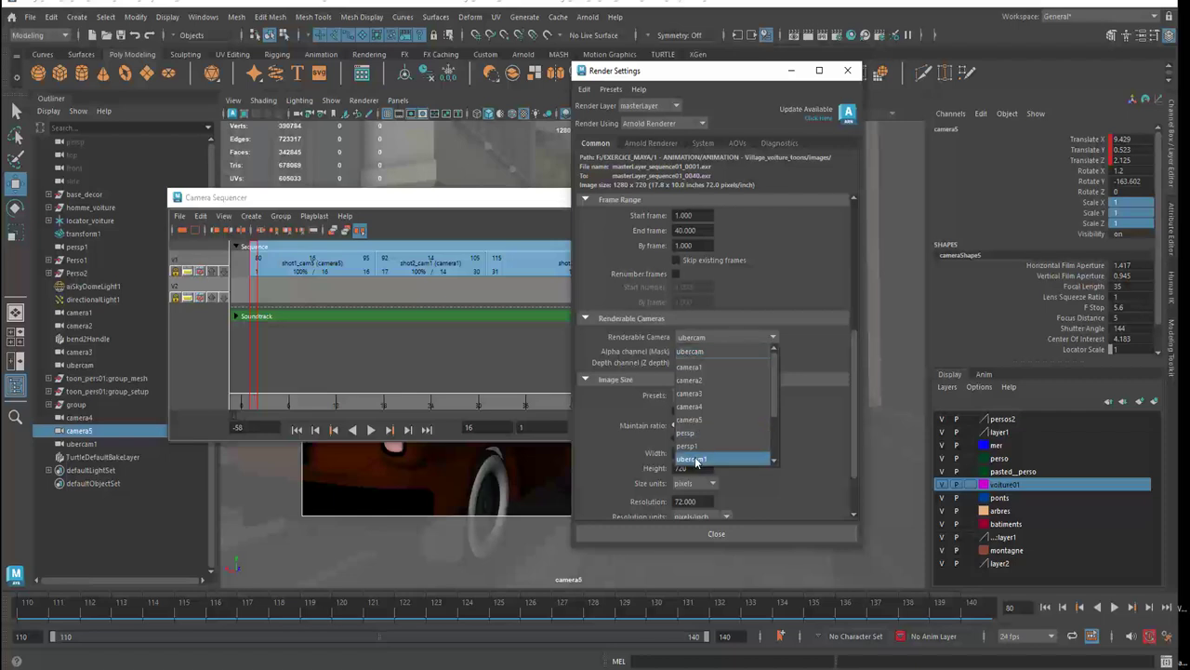
pyautogui.click(695, 459)
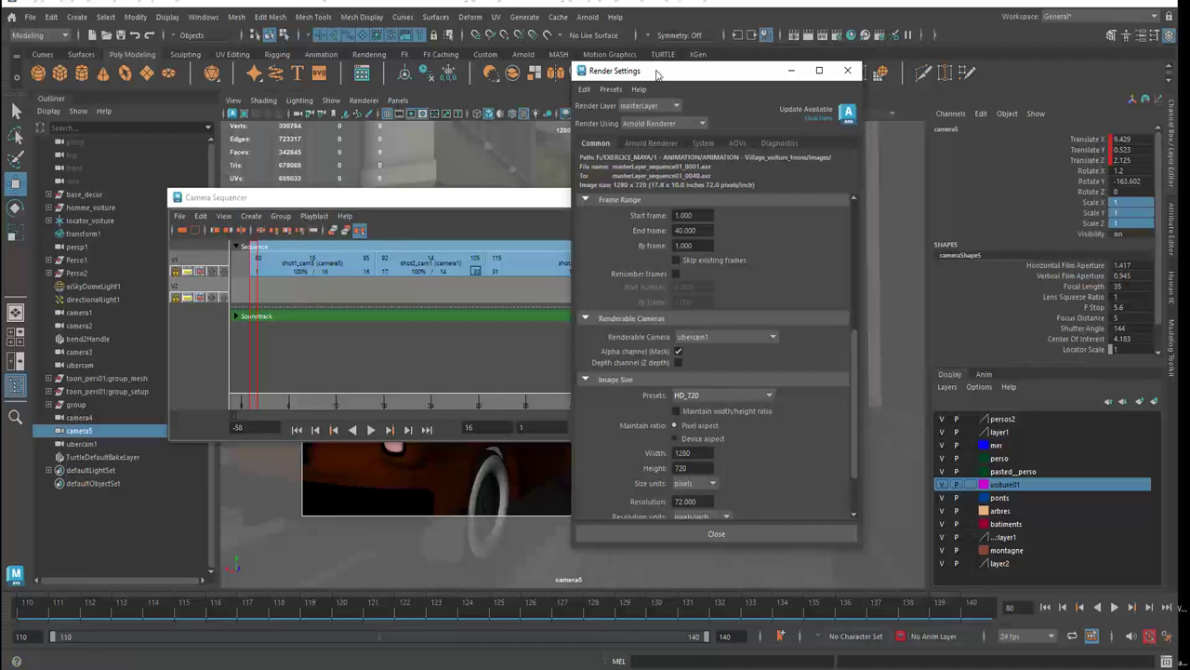
# Enter a new End frame value in Render Settings' frame range.
pyautogui.moveTo(659, 72); pyautogui.dragTo(727, 104)
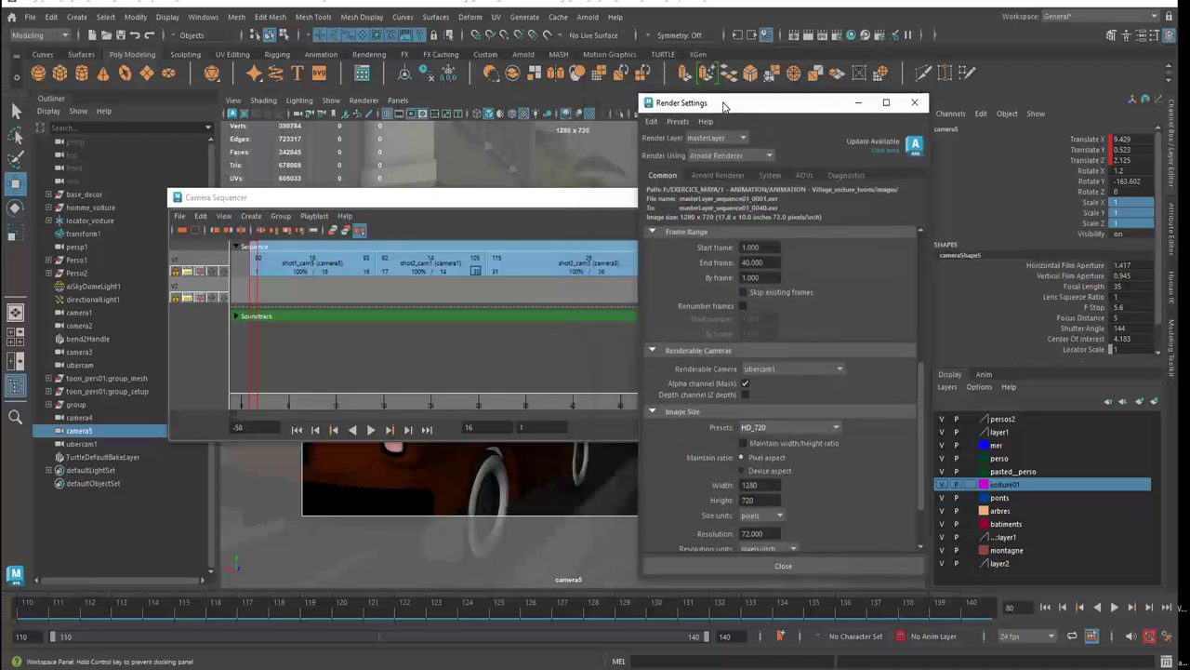
pyautogui.doubleClick(759, 263)
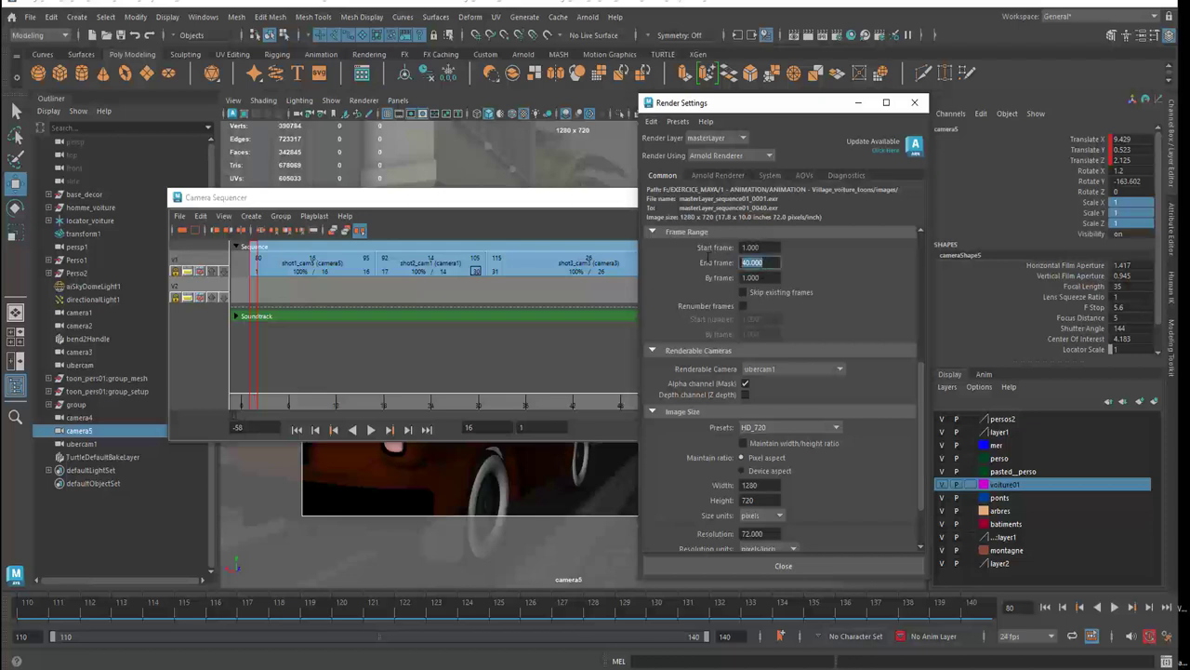
pyautogui.write('140')
pyautogui.press('Return')
# Scrub the Camera Sequencer to confirm the sequence ends at frame 56.
pyautogui.moveTo(558, 197); pyautogui.dragTo(519, 184)
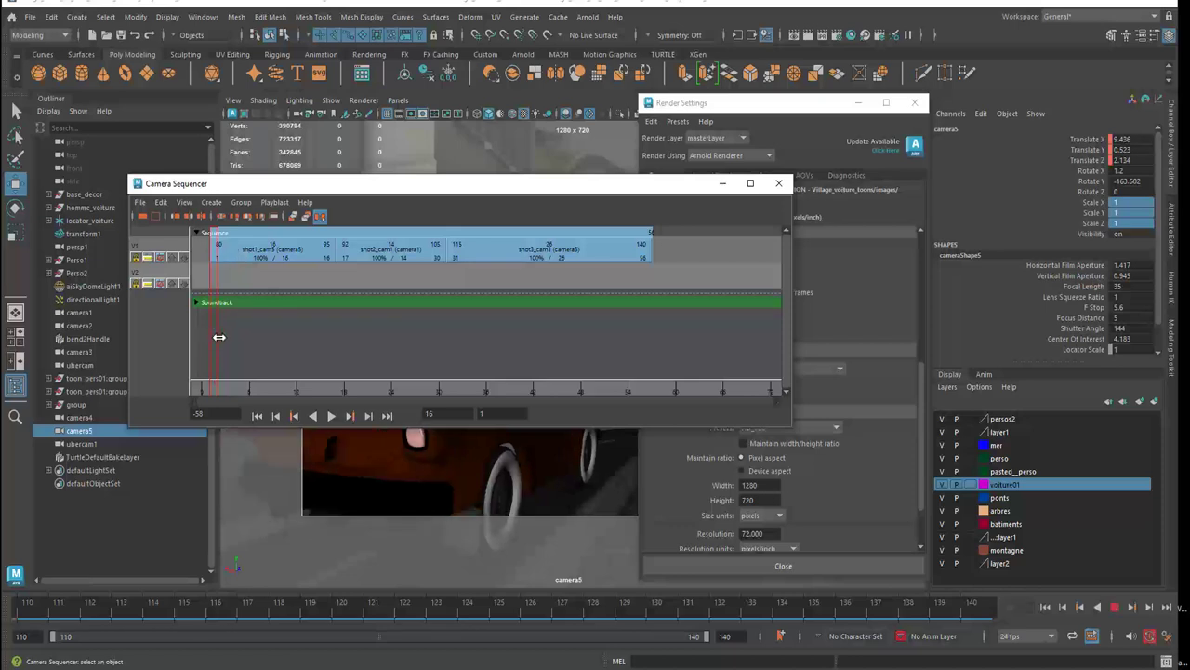
pyautogui.moveTo(212, 336); pyautogui.dragTo(641, 359)
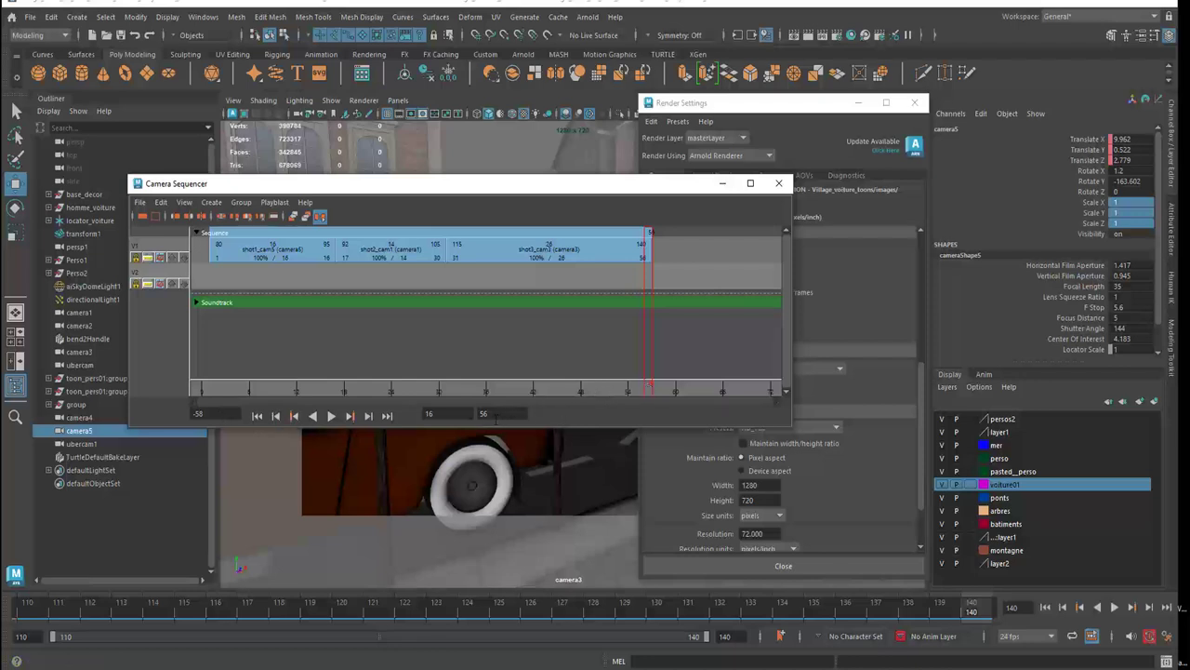
pyautogui.moveTo(643, 379)
pyautogui.mouseDown()
pyautogui.moveTo(628, 378)
pyautogui.moveTo(645, 376)
pyautogui.mouseUp()
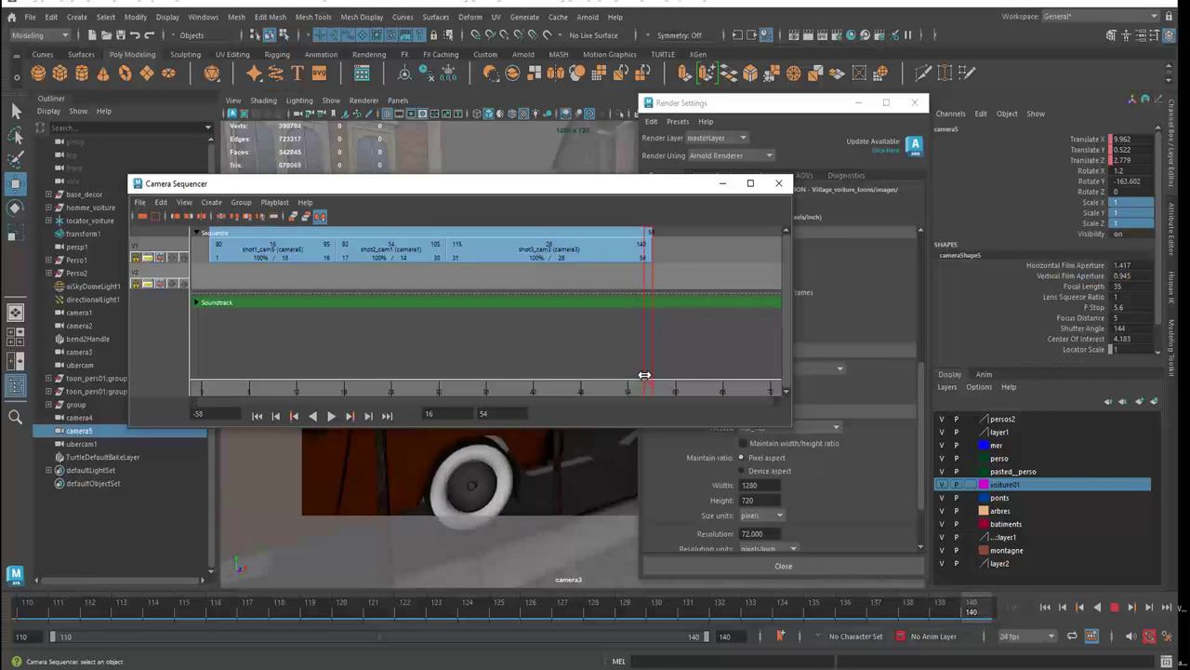
pyautogui.doubleClick(486, 413)
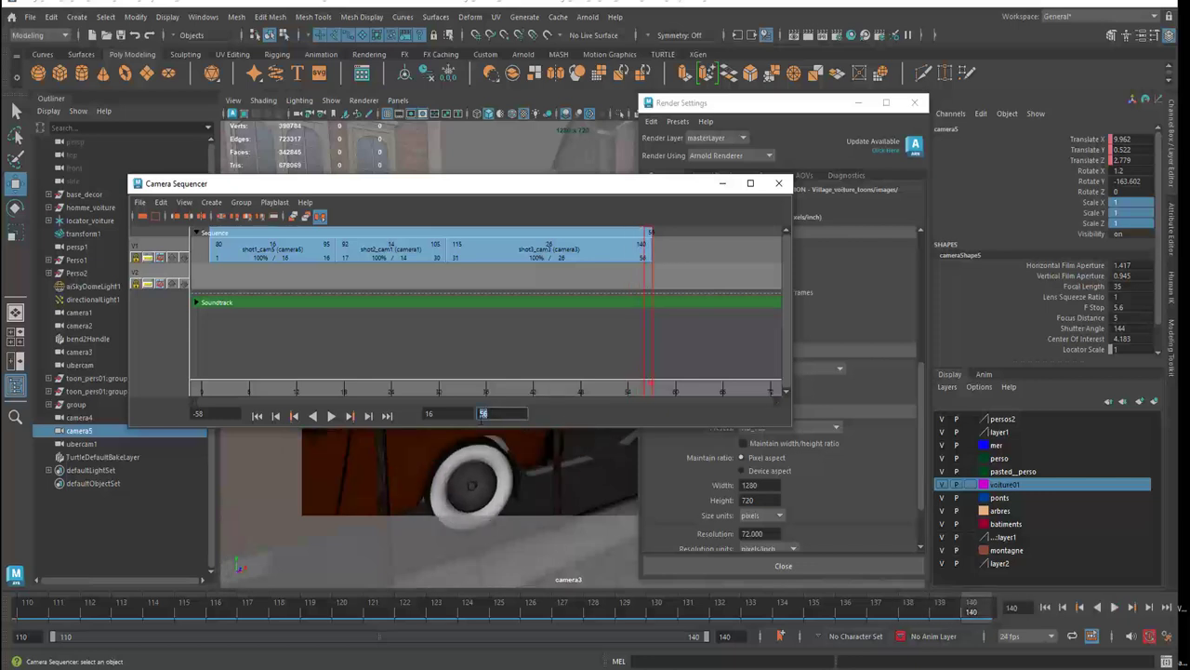
pyautogui.moveTo(502, 185); pyautogui.dragTo(358, 142)
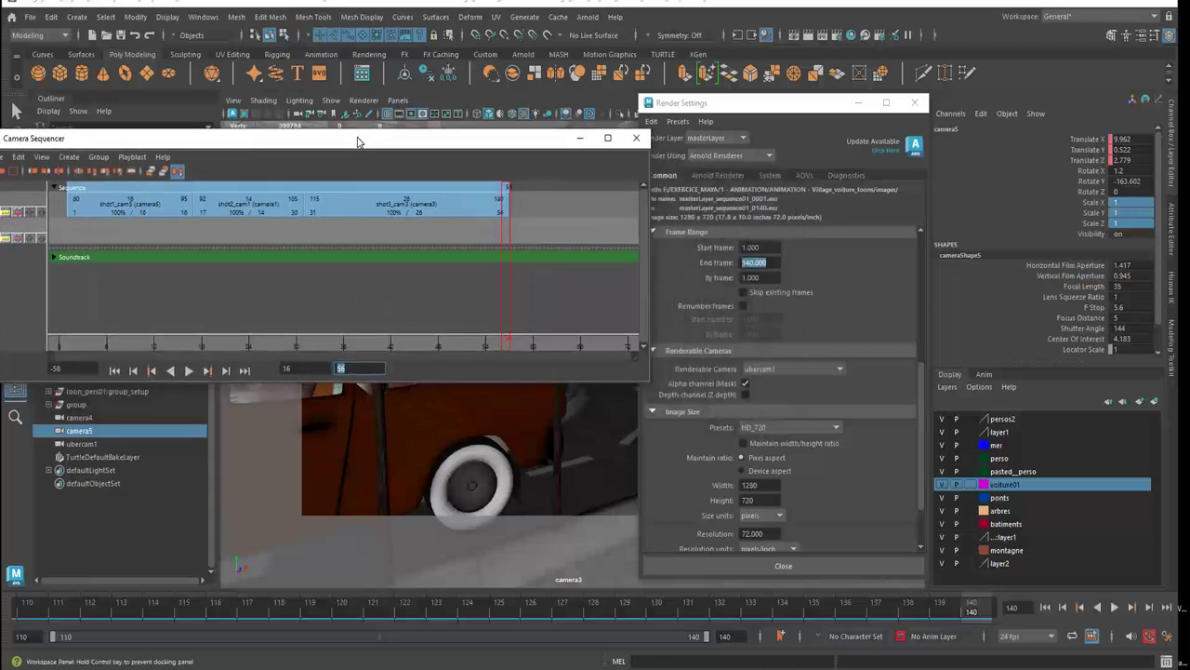
# Set the render End frame to 56 and commit the By frame value.
pyautogui.click(753, 262)
pyautogui.write('56')
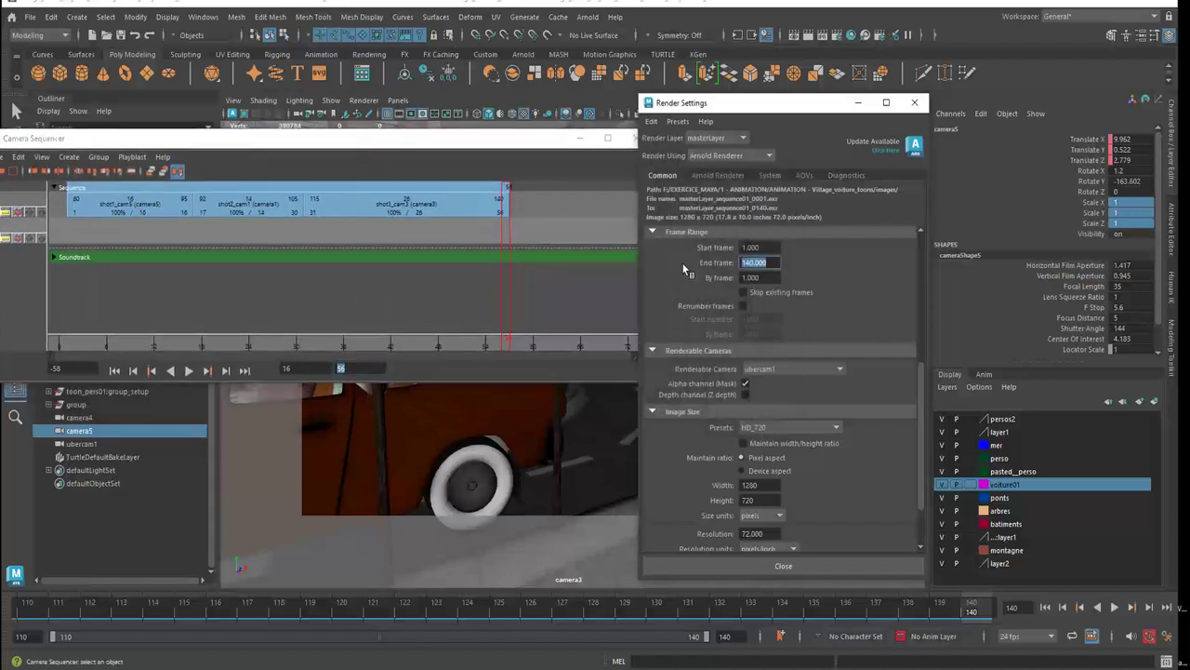
pyautogui.press('Return')
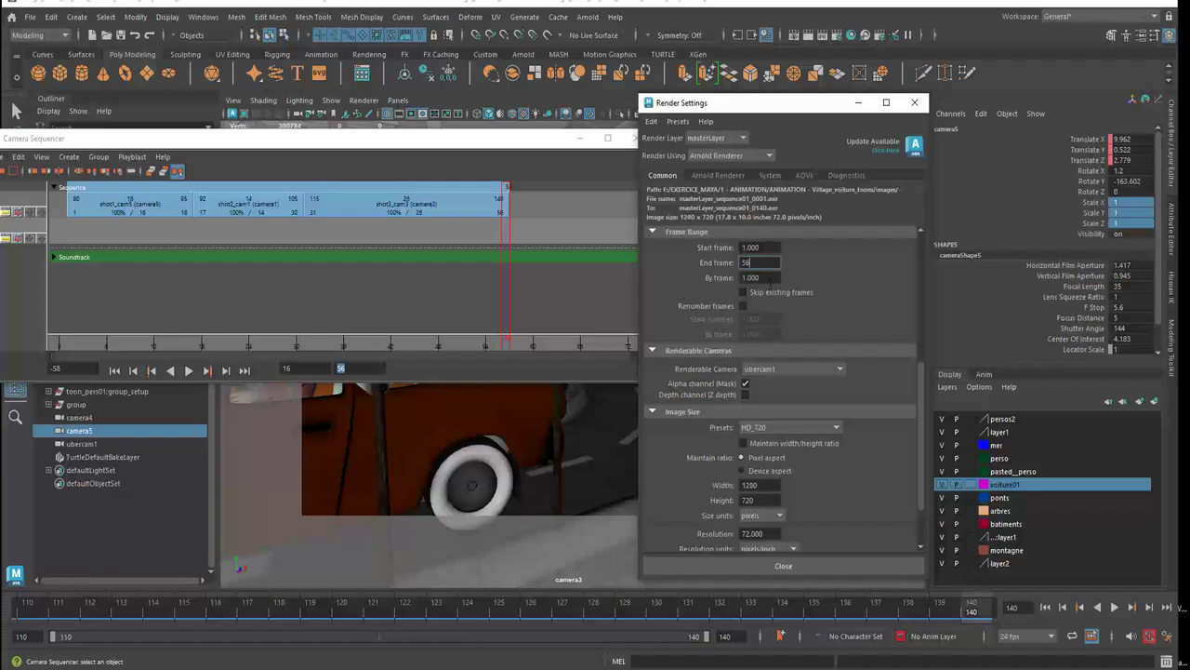
pyautogui.click(771, 279)
pyautogui.moveTo(324, 144); pyautogui.dragTo(492, 132)
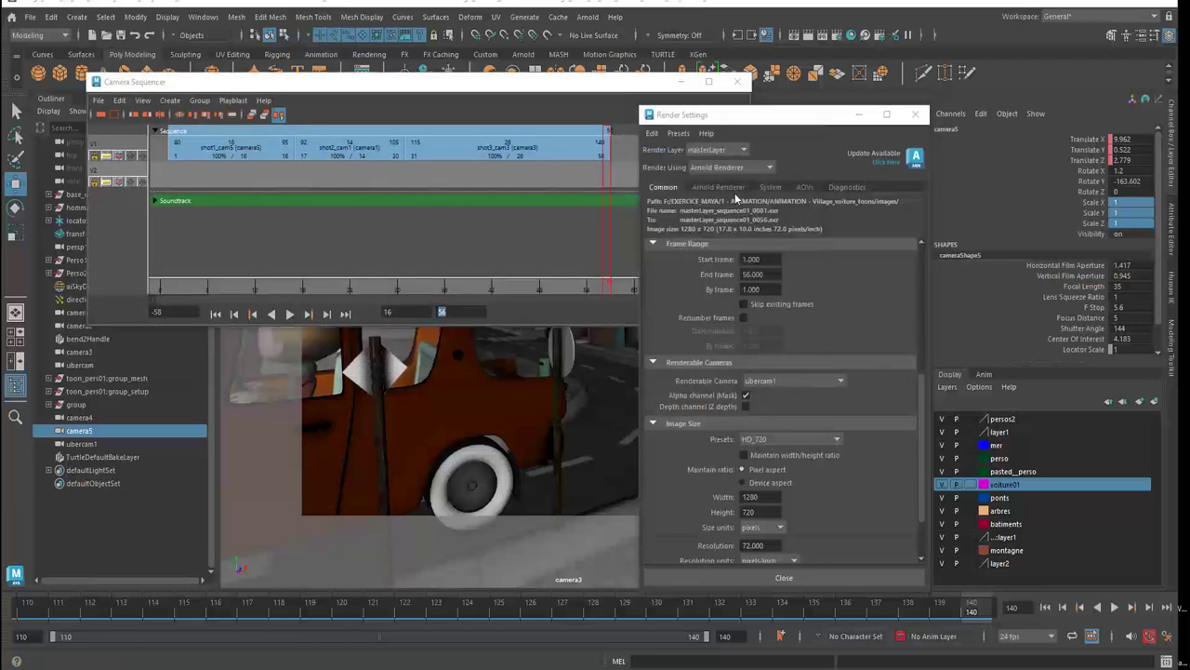
pyautogui.moveTo(734, 124); pyautogui.dragTo(720, 119)
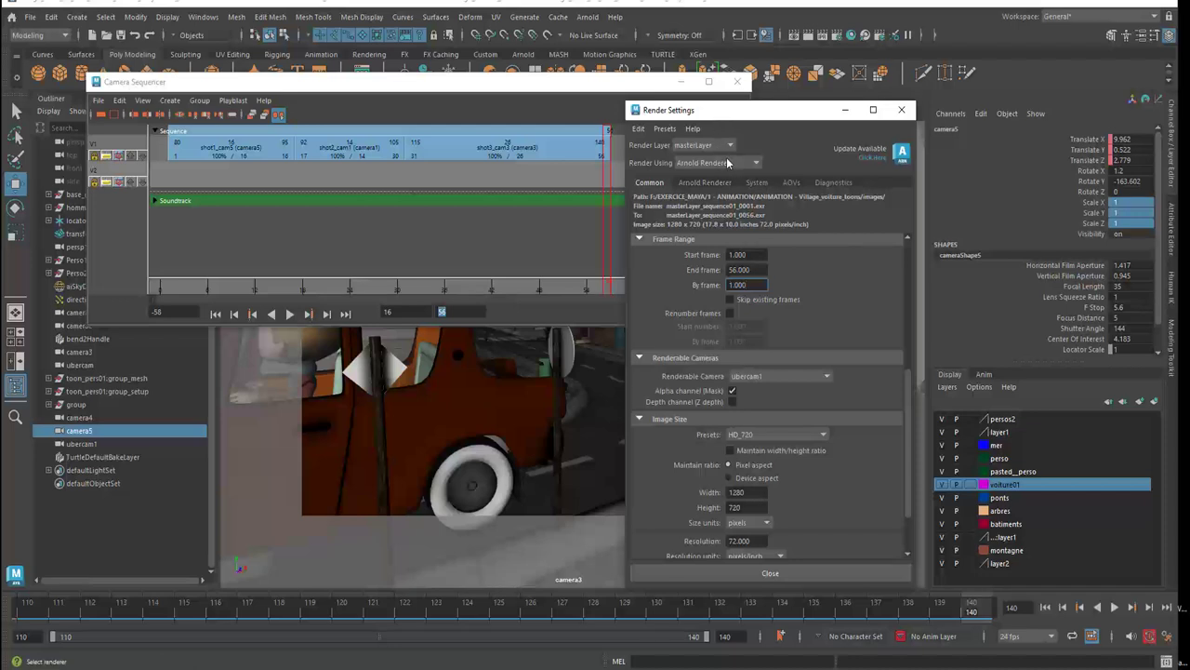
pyautogui.click(35, 46)
# Launch a Batch Render from the Rendering menu set.
pyautogui.press('F6')
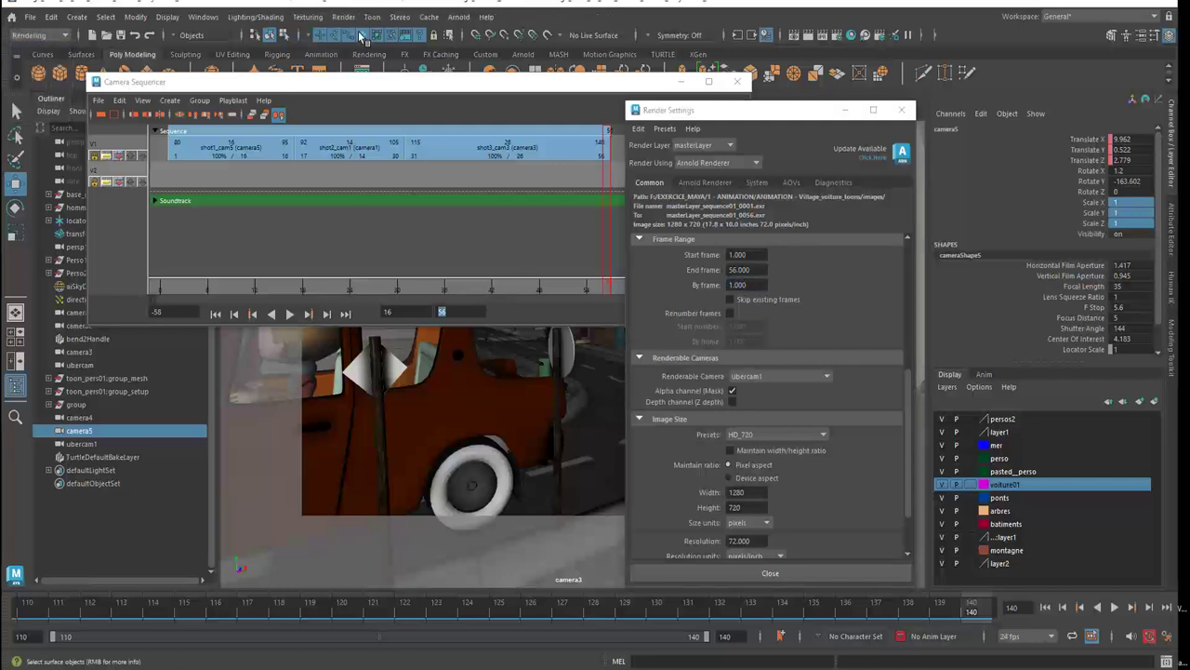
pyautogui.click(343, 17)
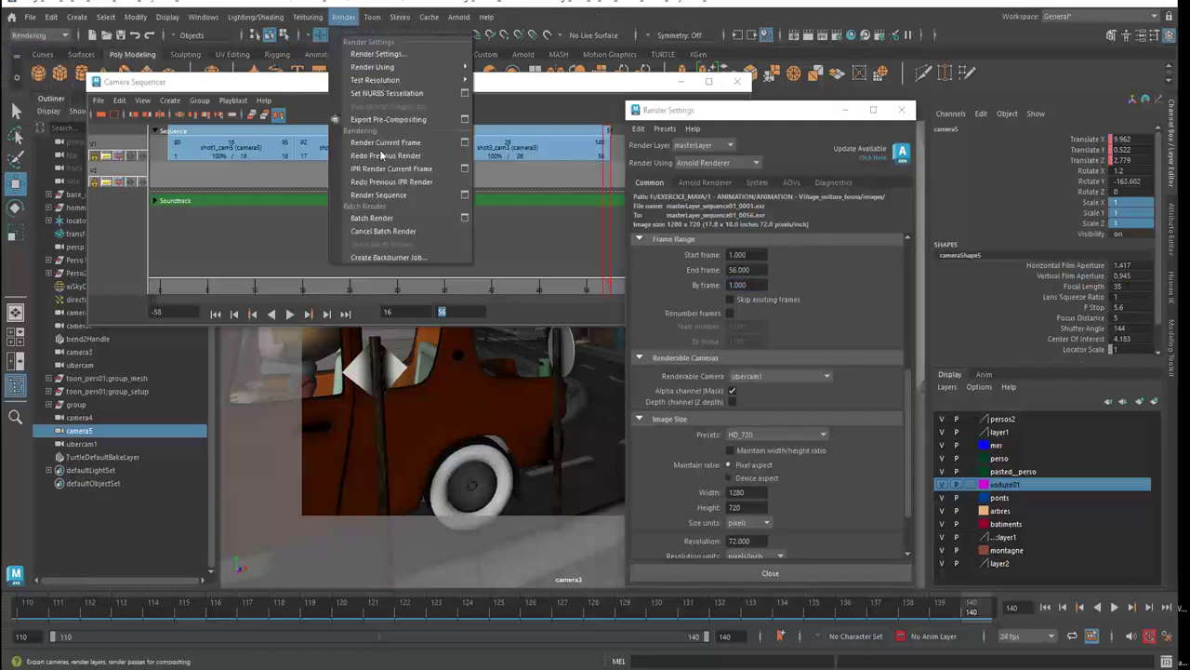
pyautogui.click(384, 219)
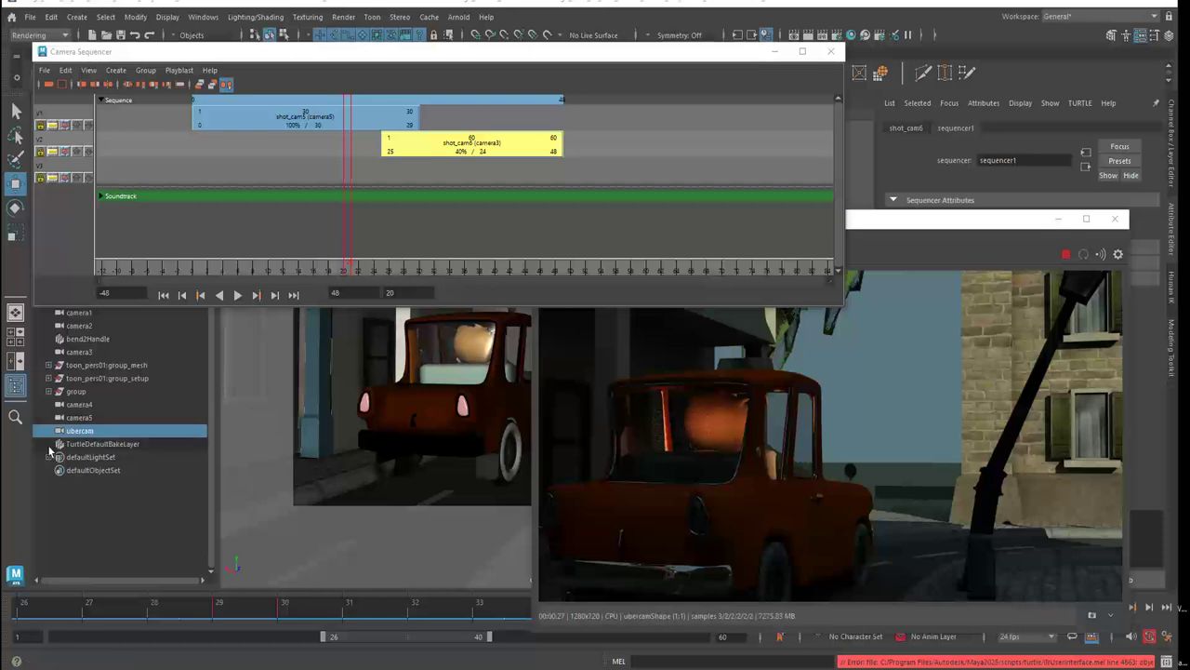
# Dock and re-float the Camera Sequencer, then close the floating render viewer.
pyautogui.doubleClick(354, 64)
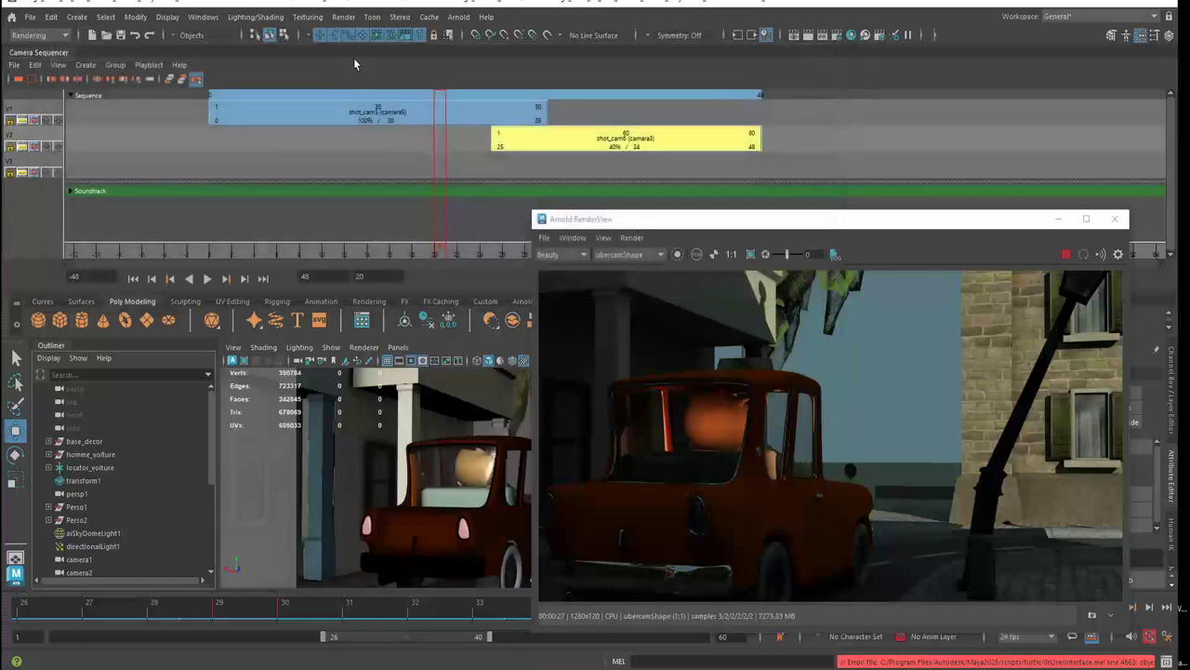
pyautogui.moveTo(56, 52); pyautogui.dragTo(78, 75)
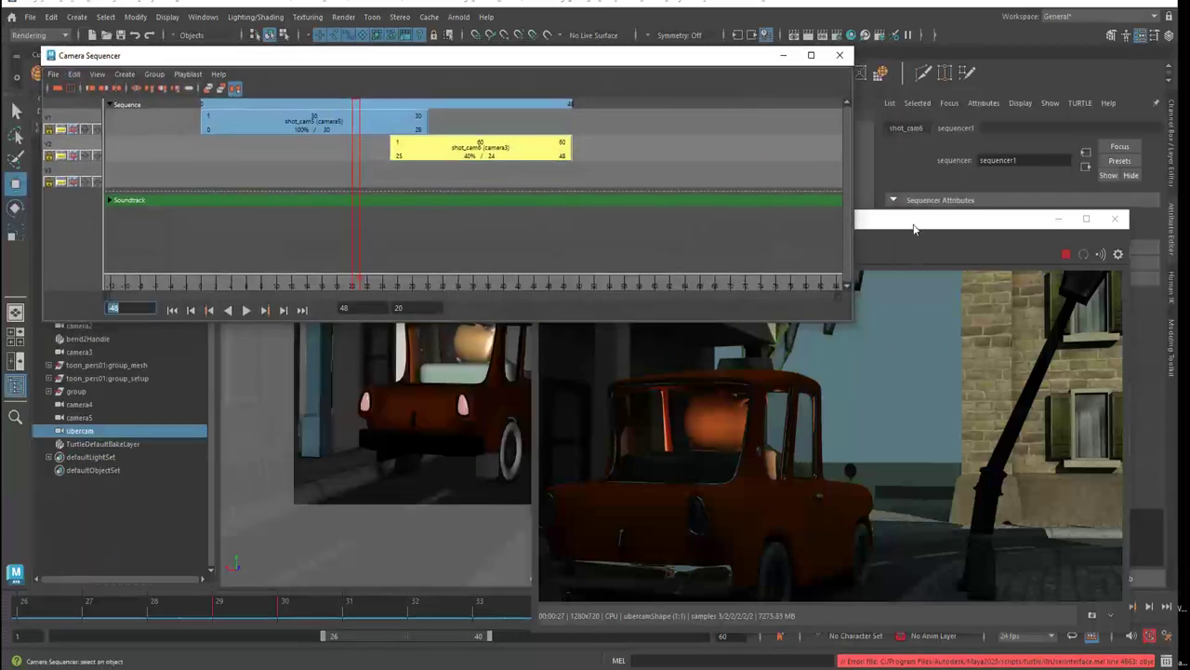
pyautogui.click(914, 223)
pyautogui.click(1115, 218)
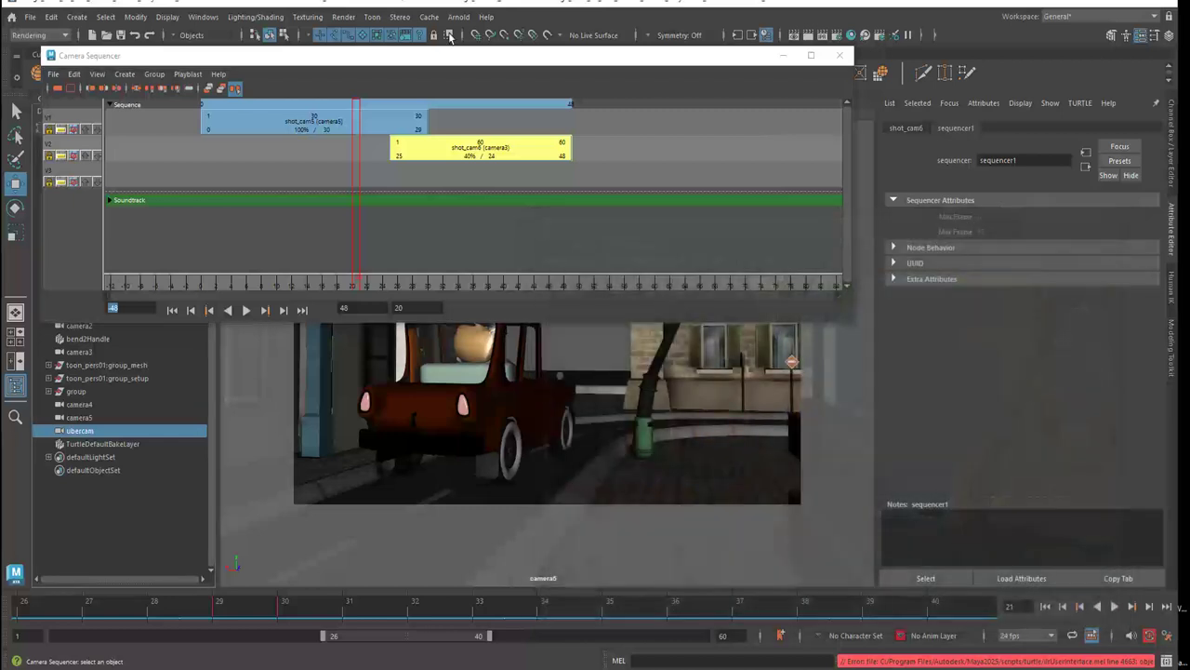
# Render from ubercamShape in Arnold RenderView and jump the sequence to frame 42.
pyautogui.click(459, 17)
pyautogui.click(478, 65)
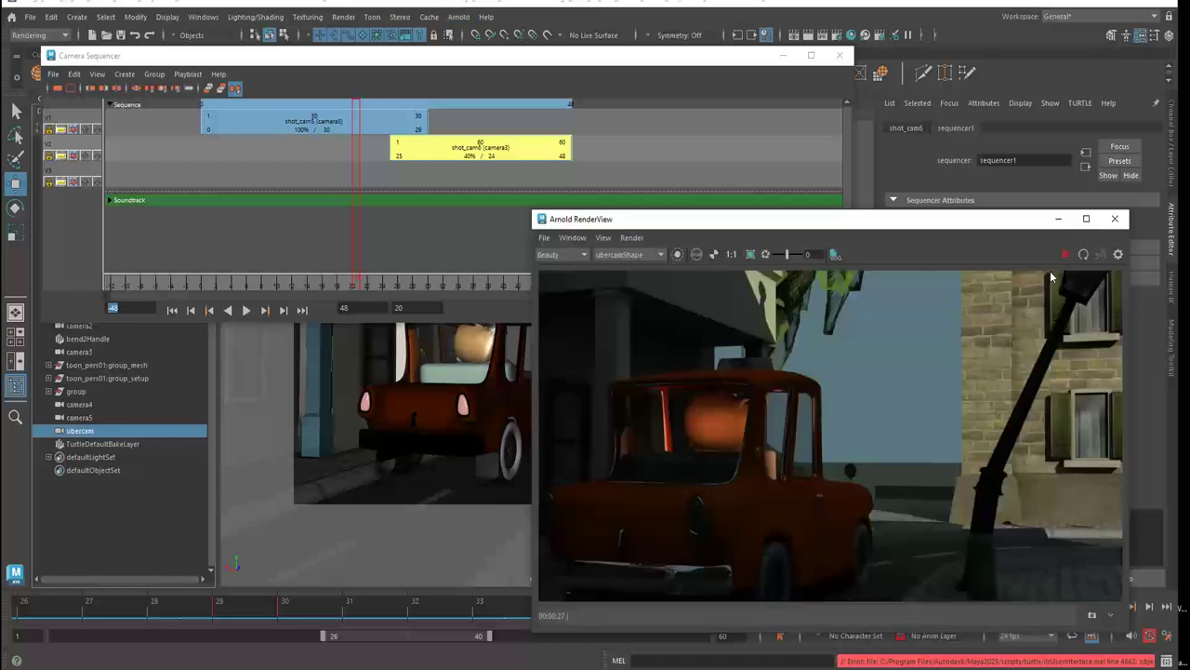
pyautogui.click(617, 256)
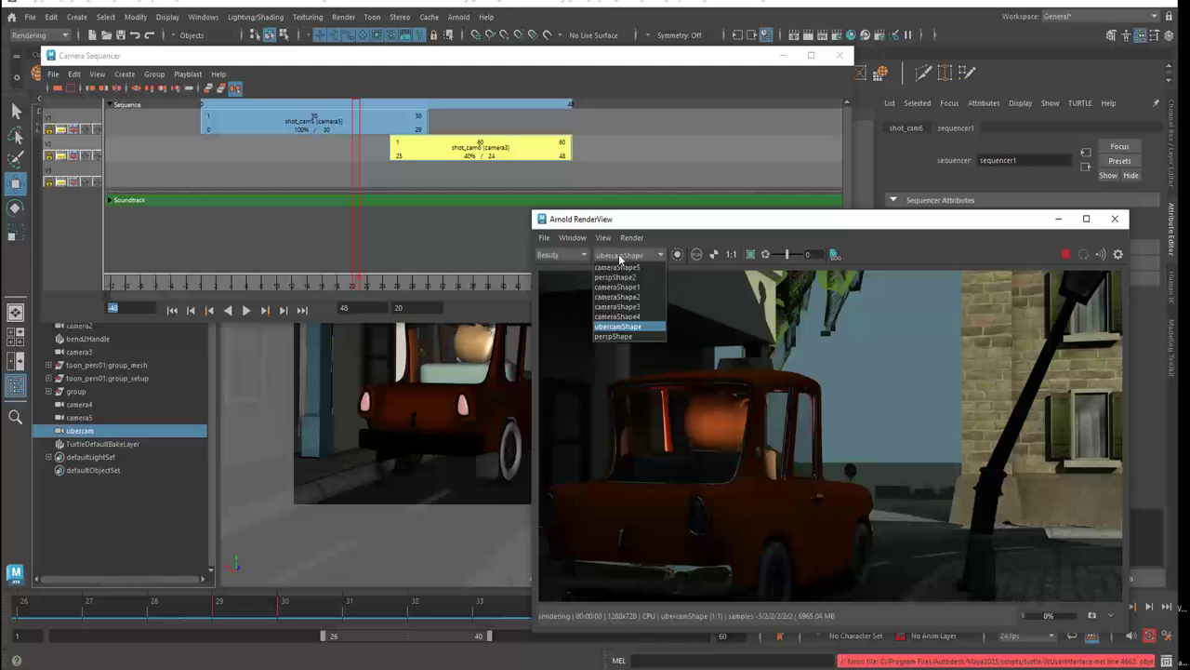
pyautogui.click(607, 328)
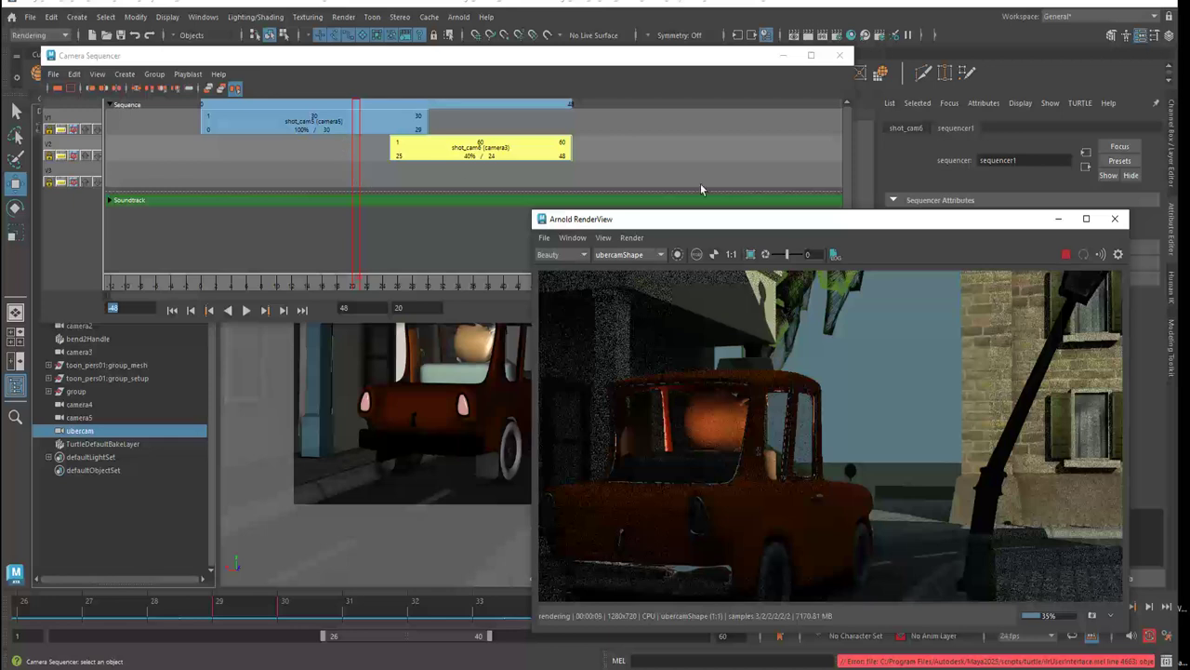
pyautogui.click(520, 173)
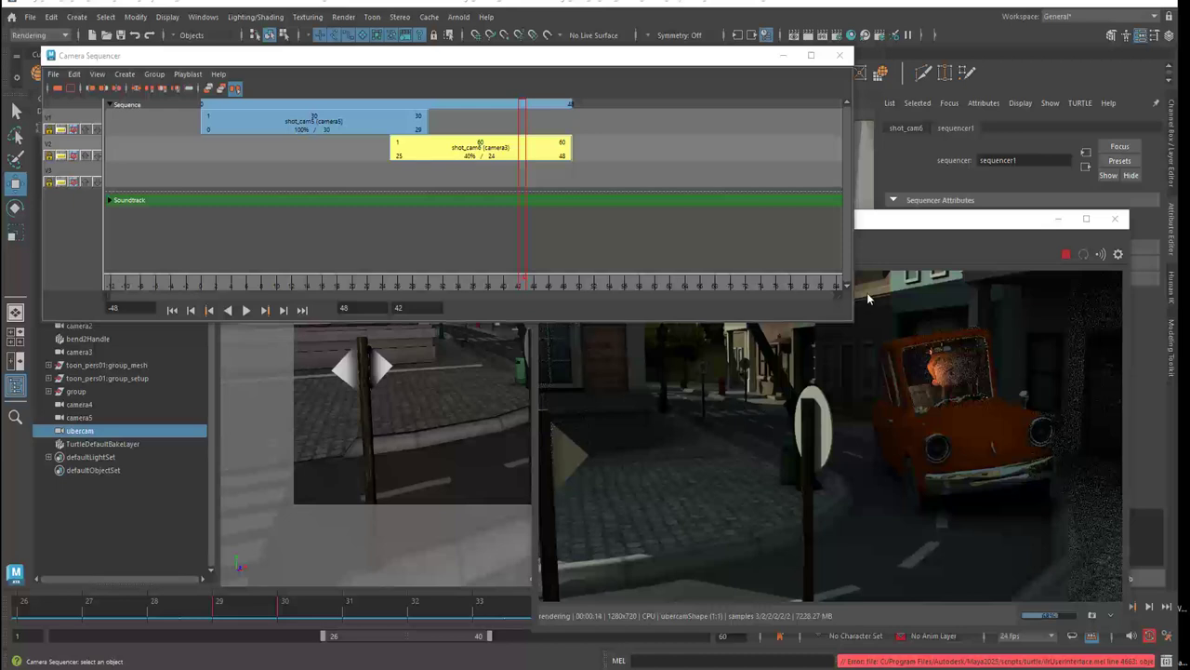
pyautogui.click(343, 17)
pyautogui.moveTo(343, 17)
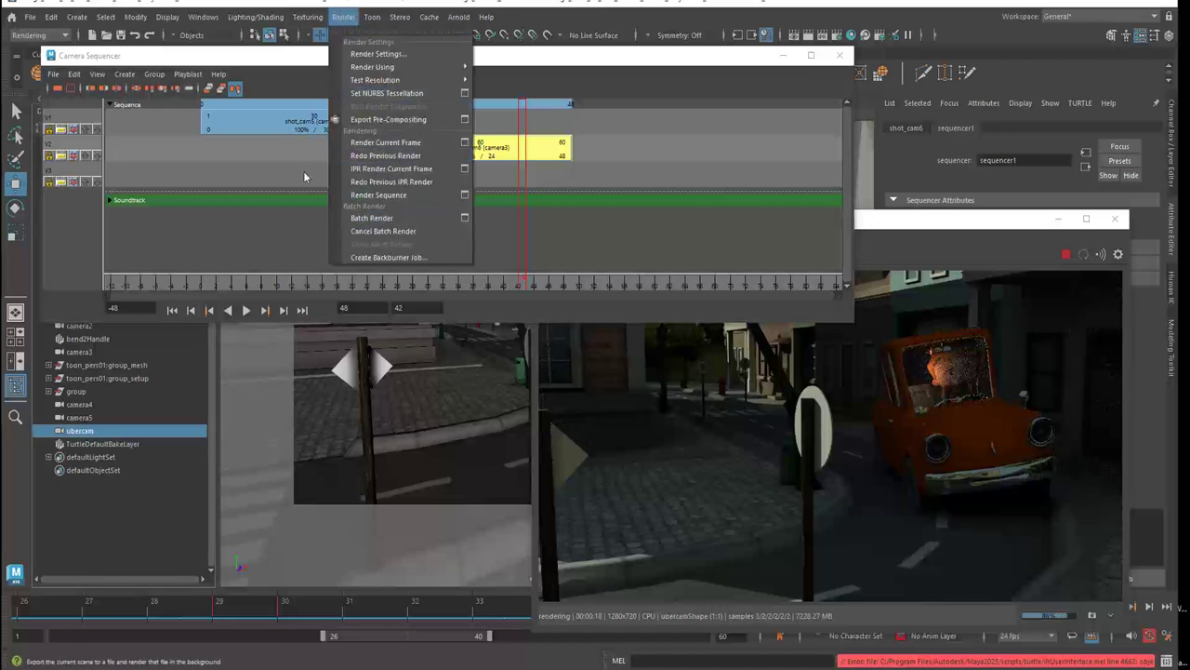
pyautogui.click(303, 19)
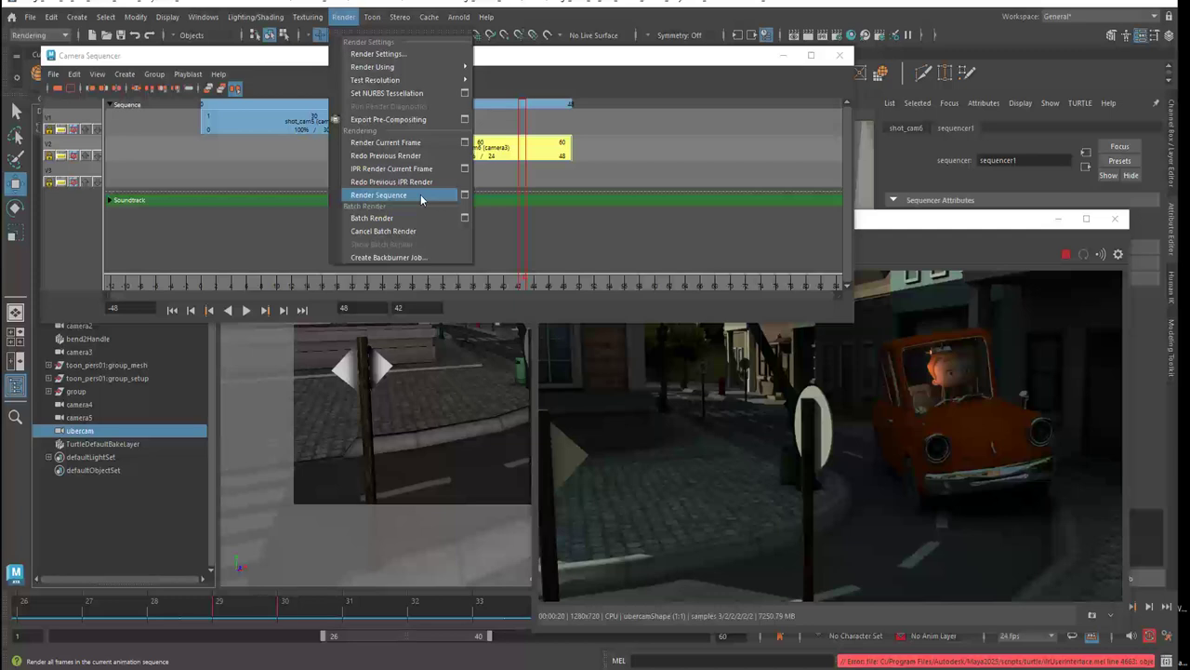
pyautogui.click(533, 61)
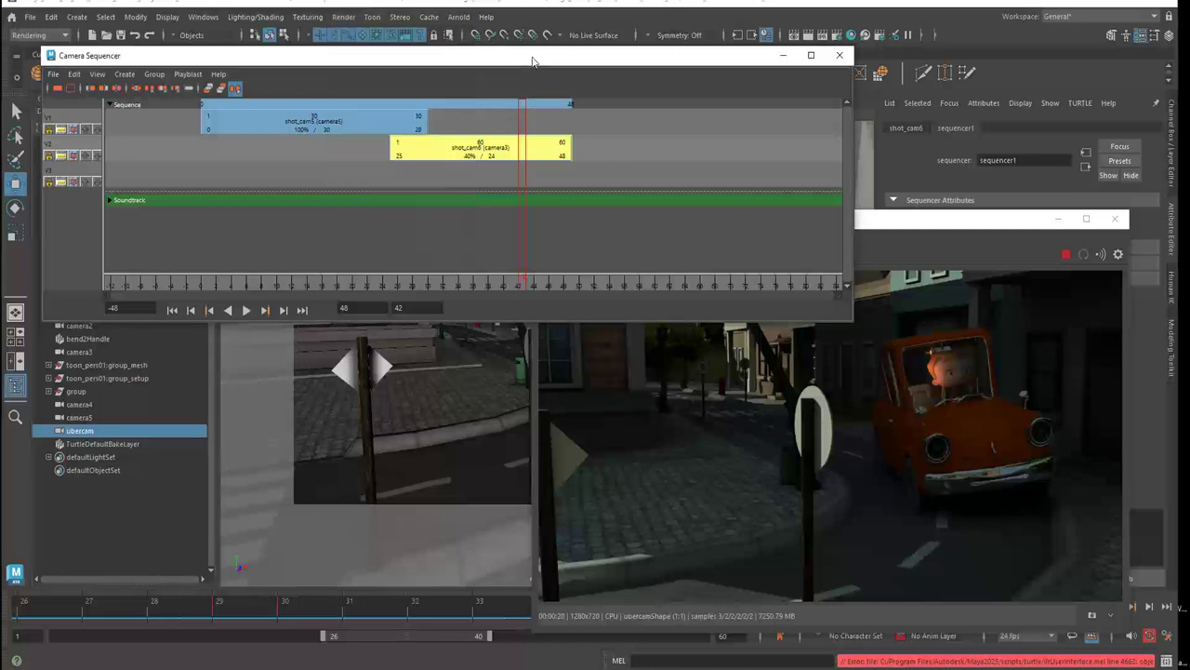